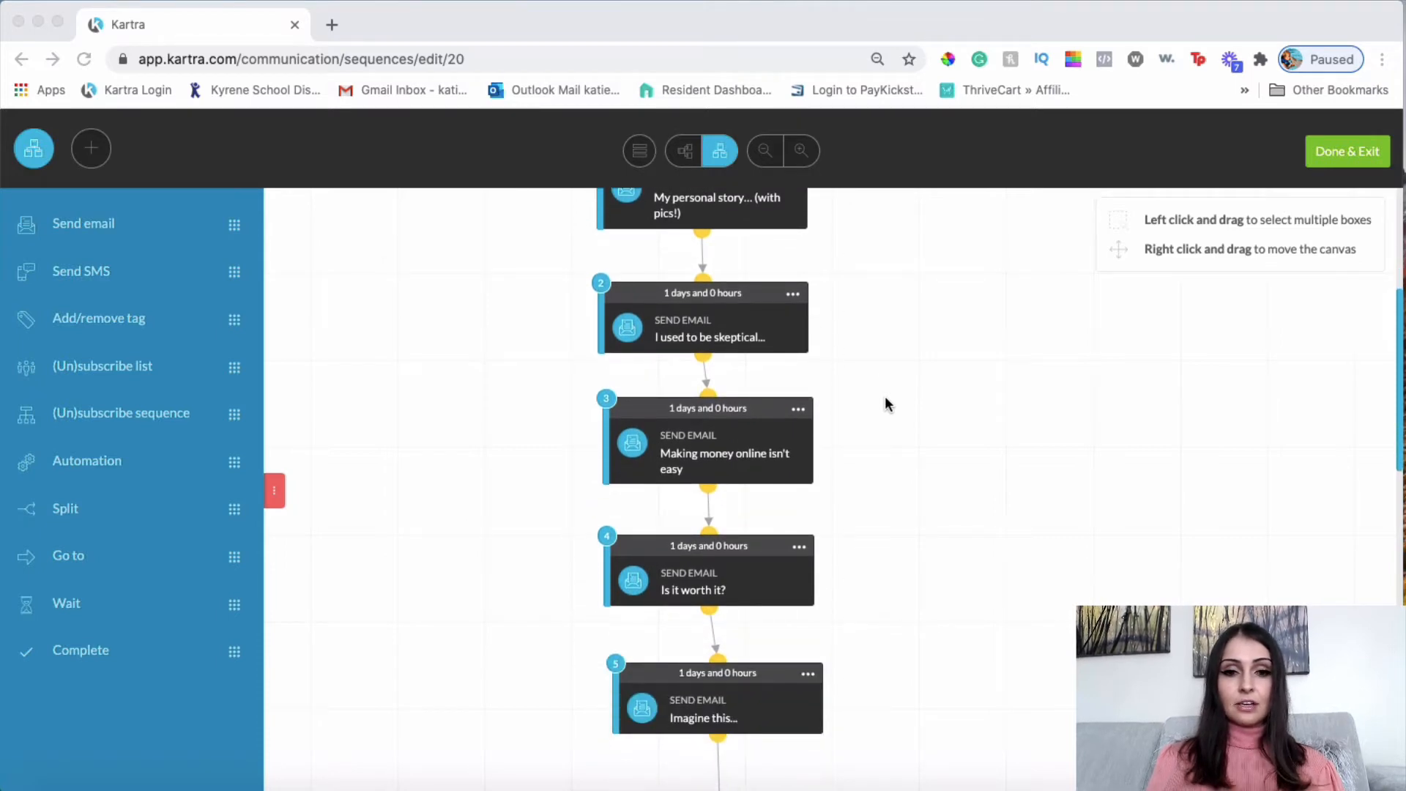
Scroll up and down the sequence canvas to review its steps.
scroll(885, 398, up, 3)
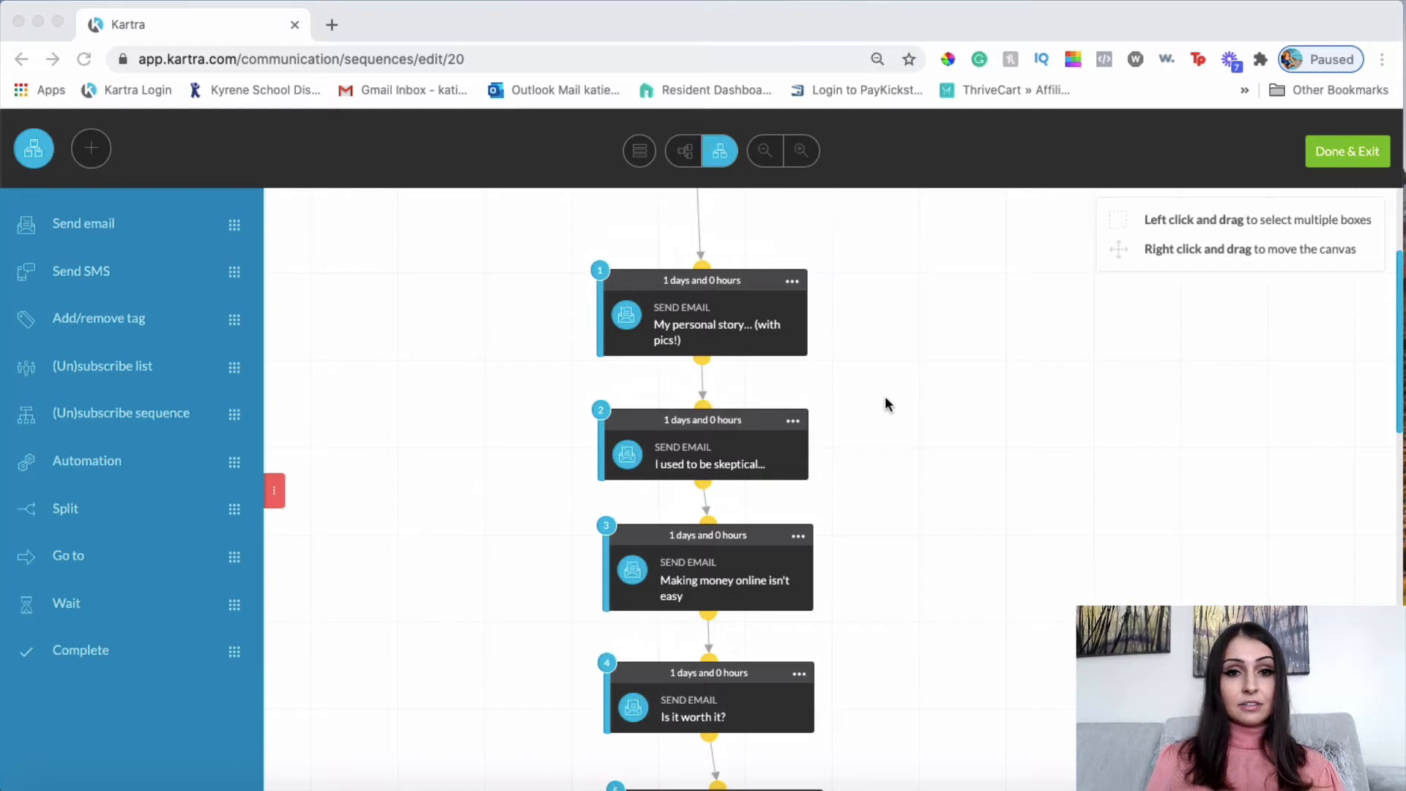
scroll(885, 401, up, 5)
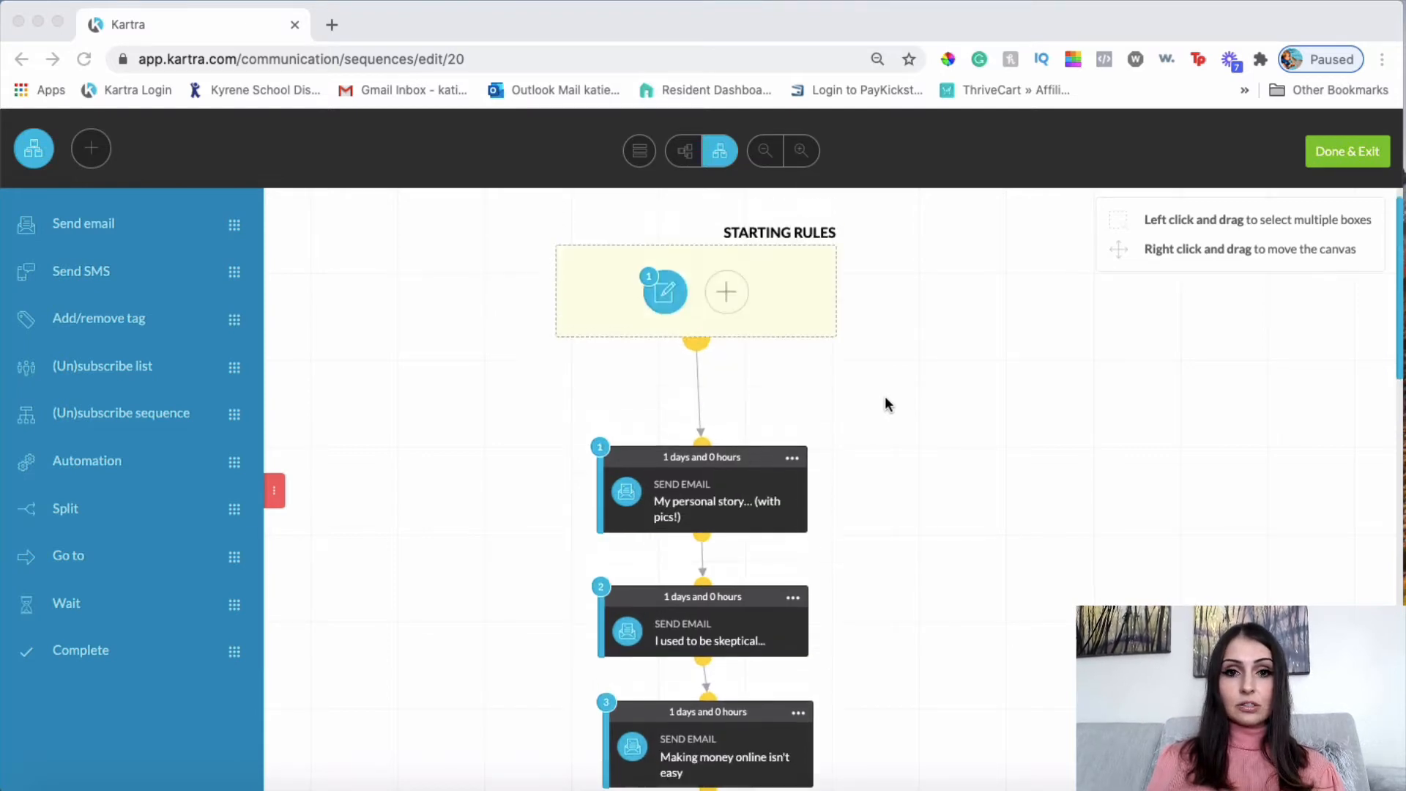
scroll(886, 401, down, 4)
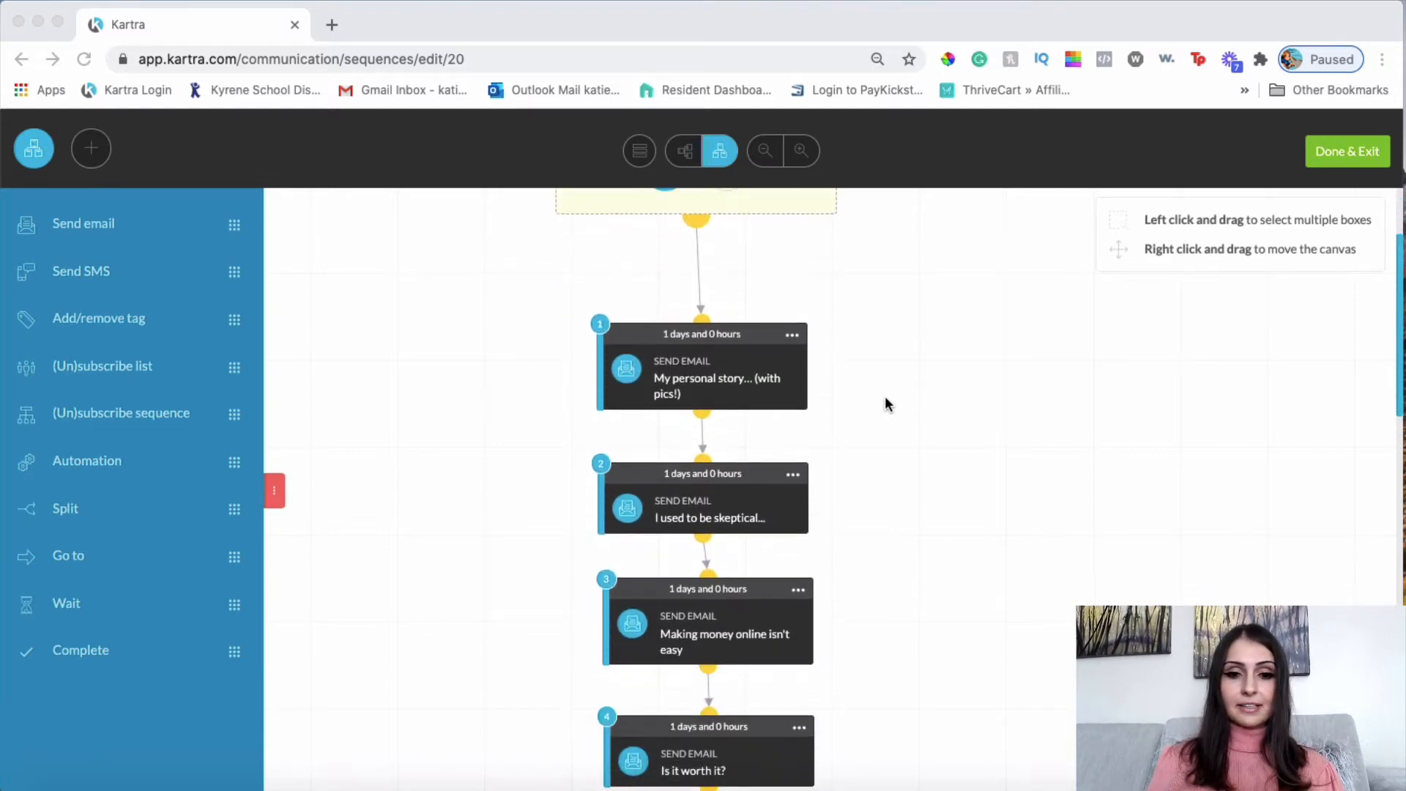
scroll(885, 401, up, 2)
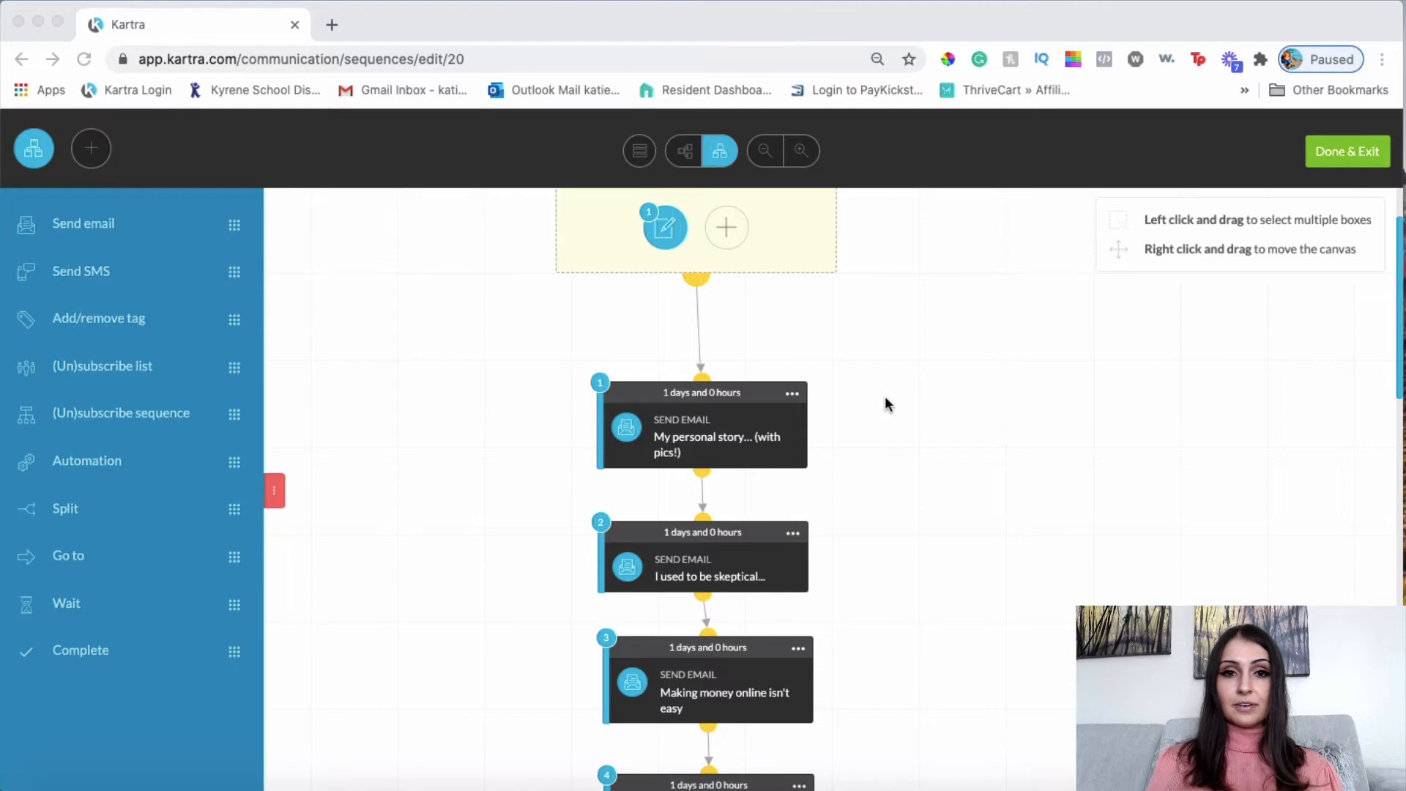
scroll(885, 404, up, 3)
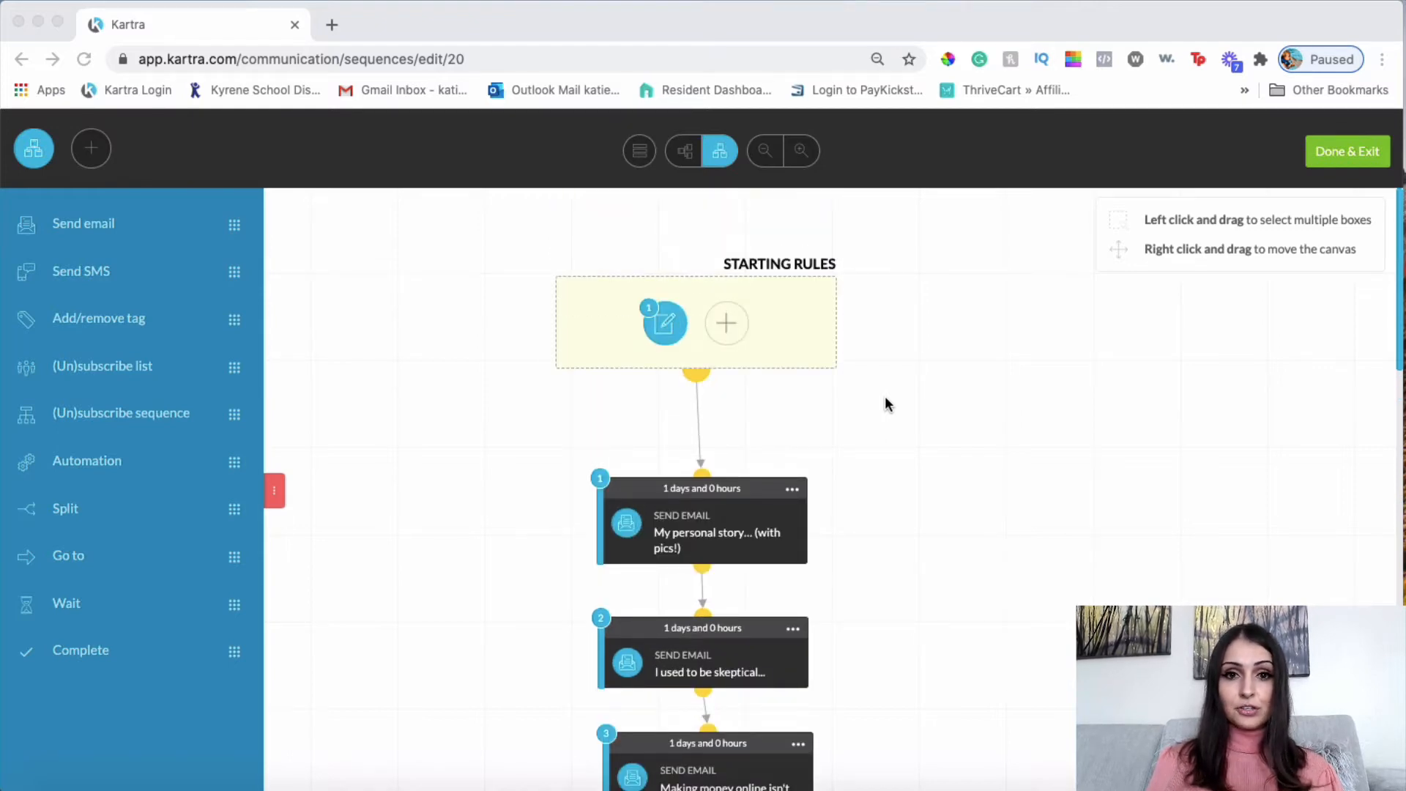
scroll(885, 403, down, 2)
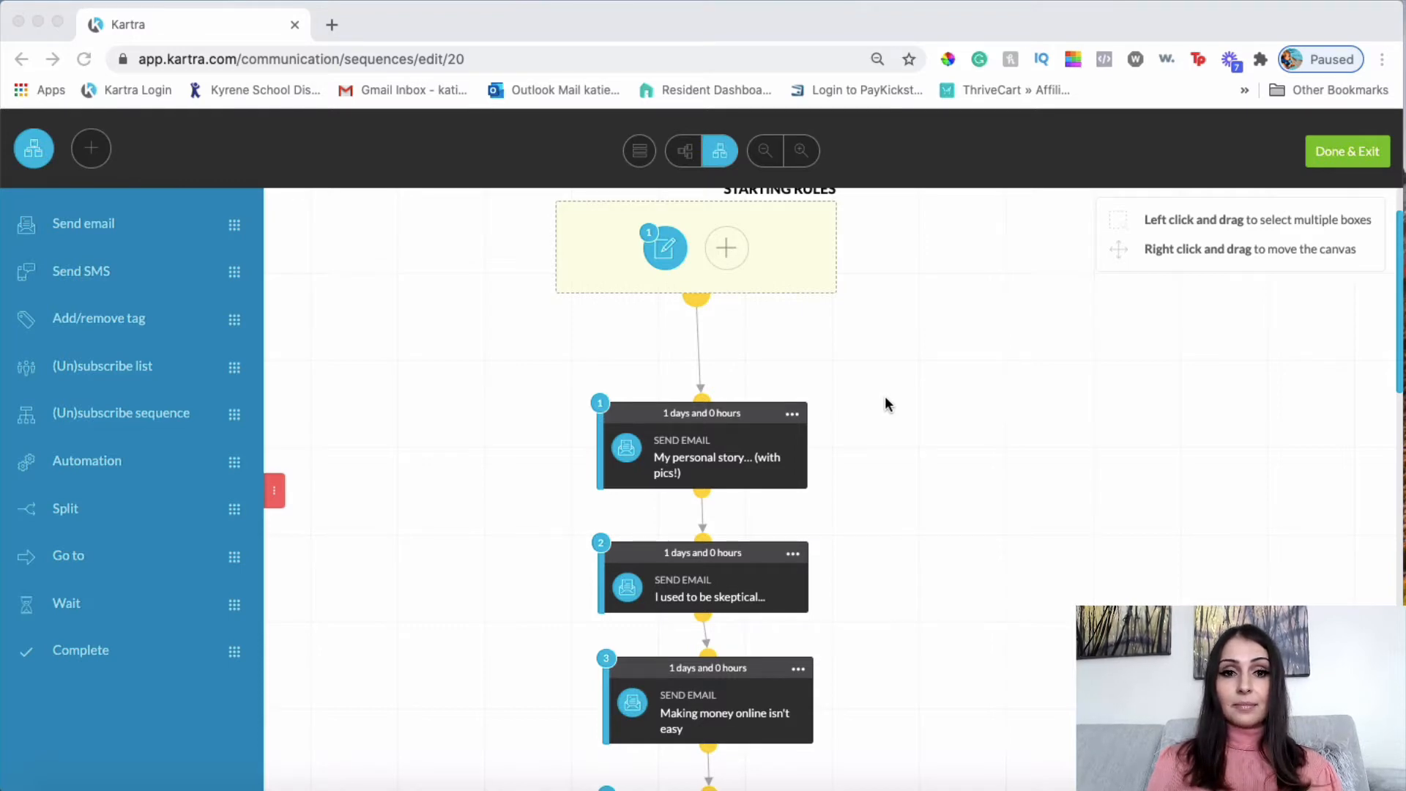
scroll(884, 399, up, 1)
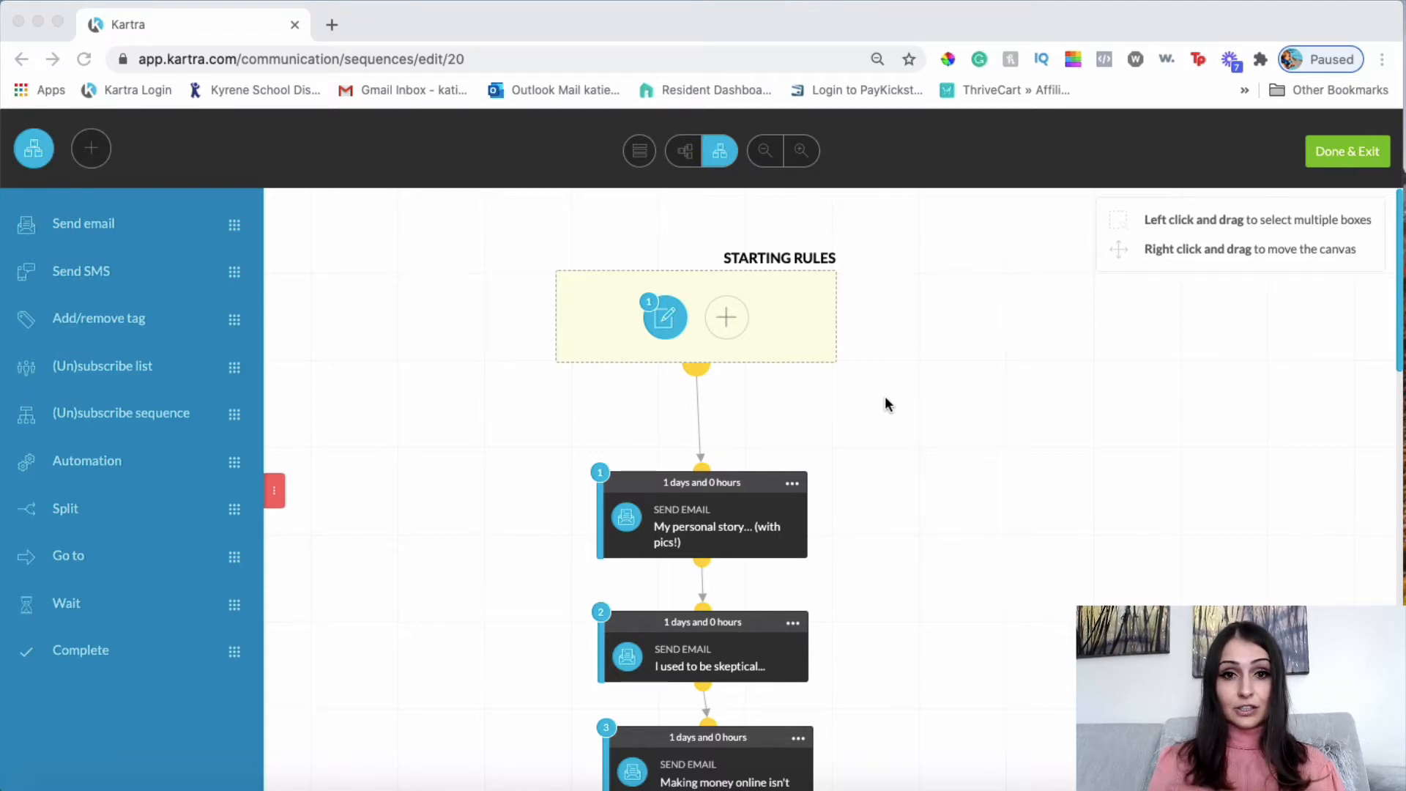
scroll(868, 403, down, 3)
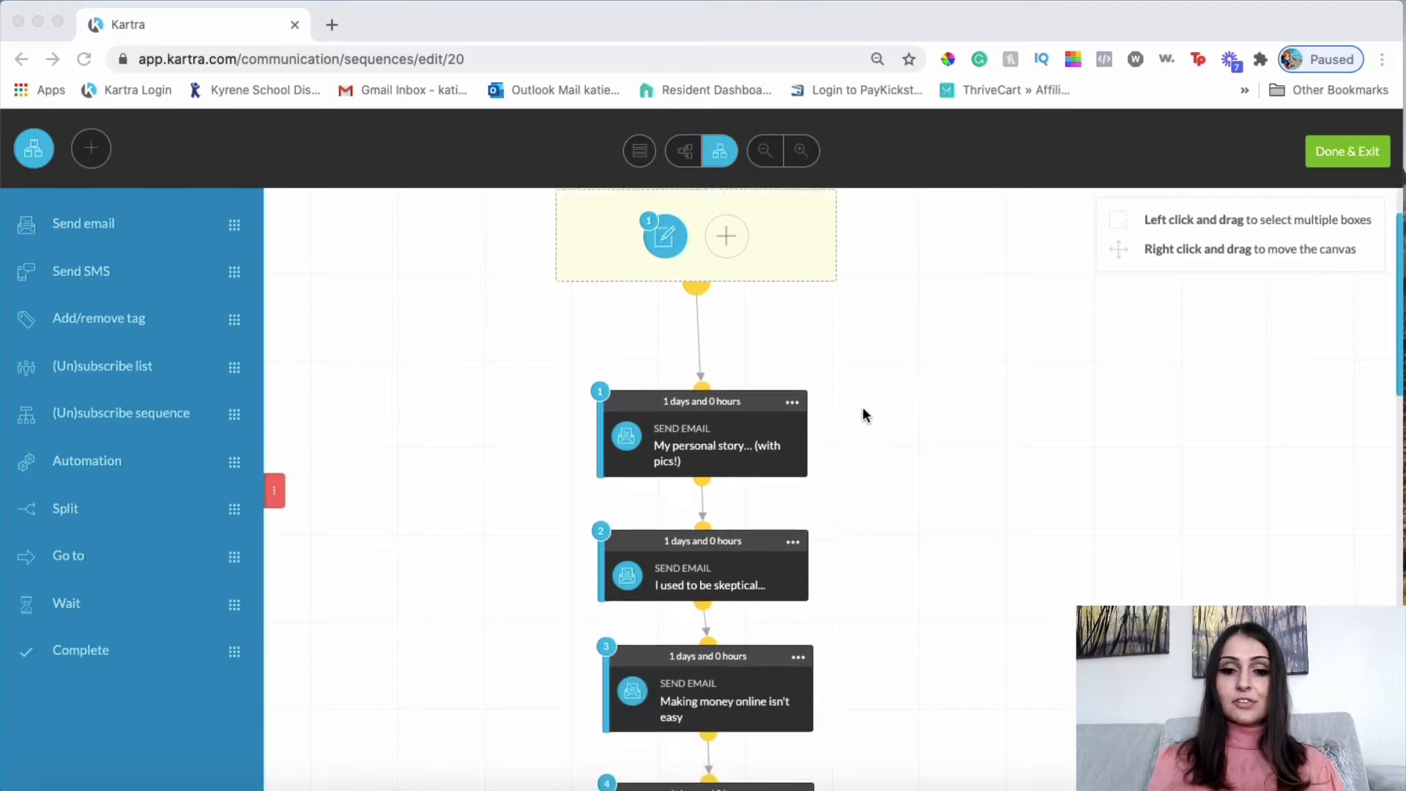
scroll(863, 409, down, 2)
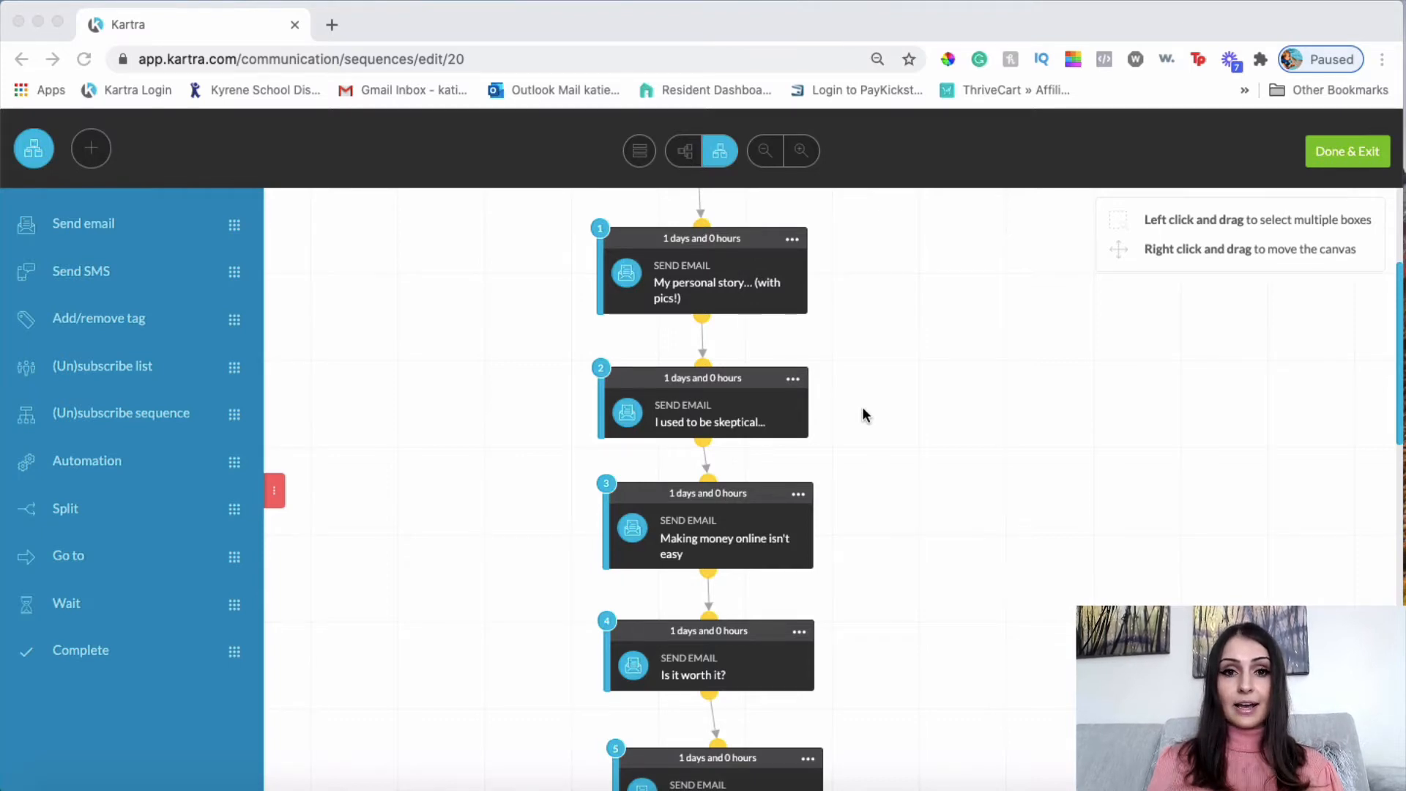
scroll(863, 408, down, 1)
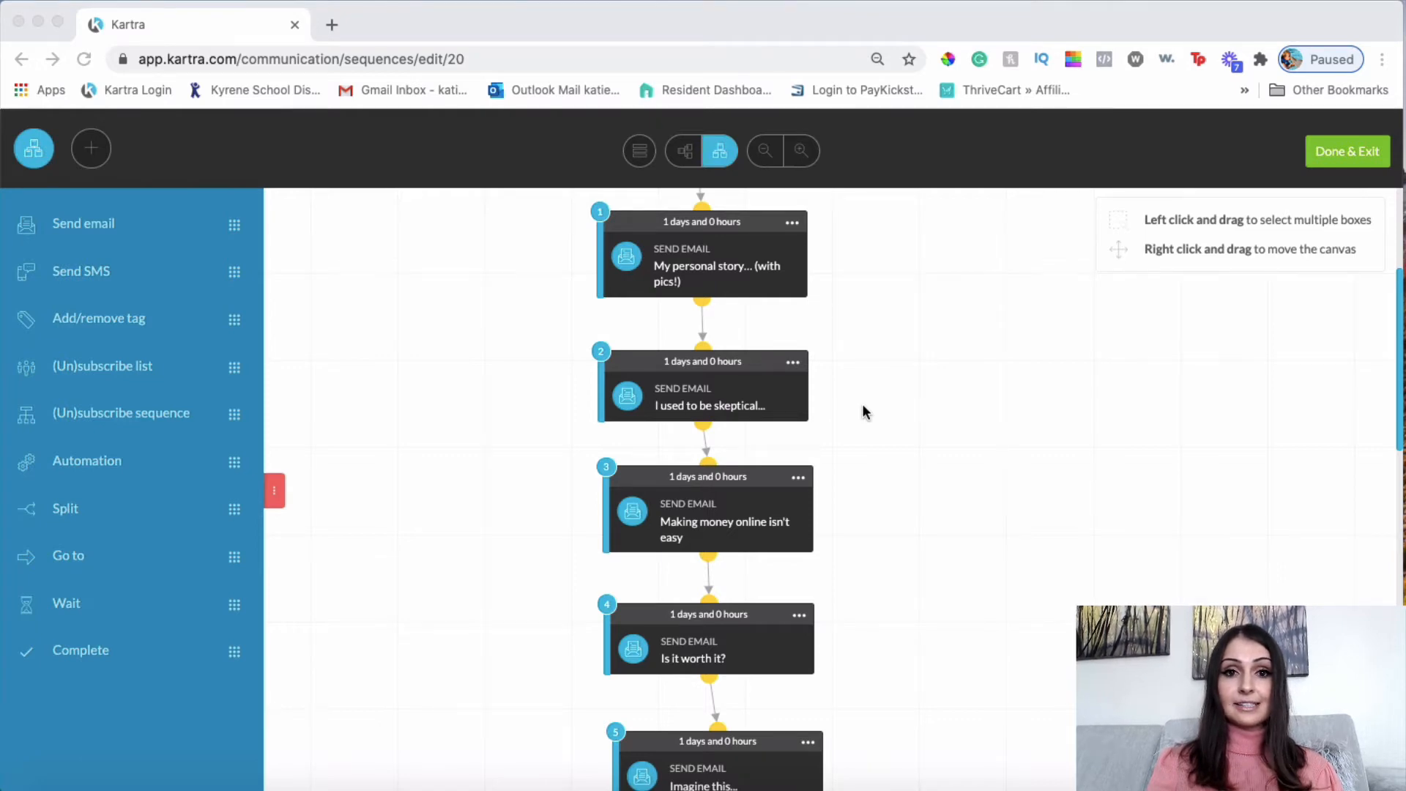
scroll(853, 306, up, 4)
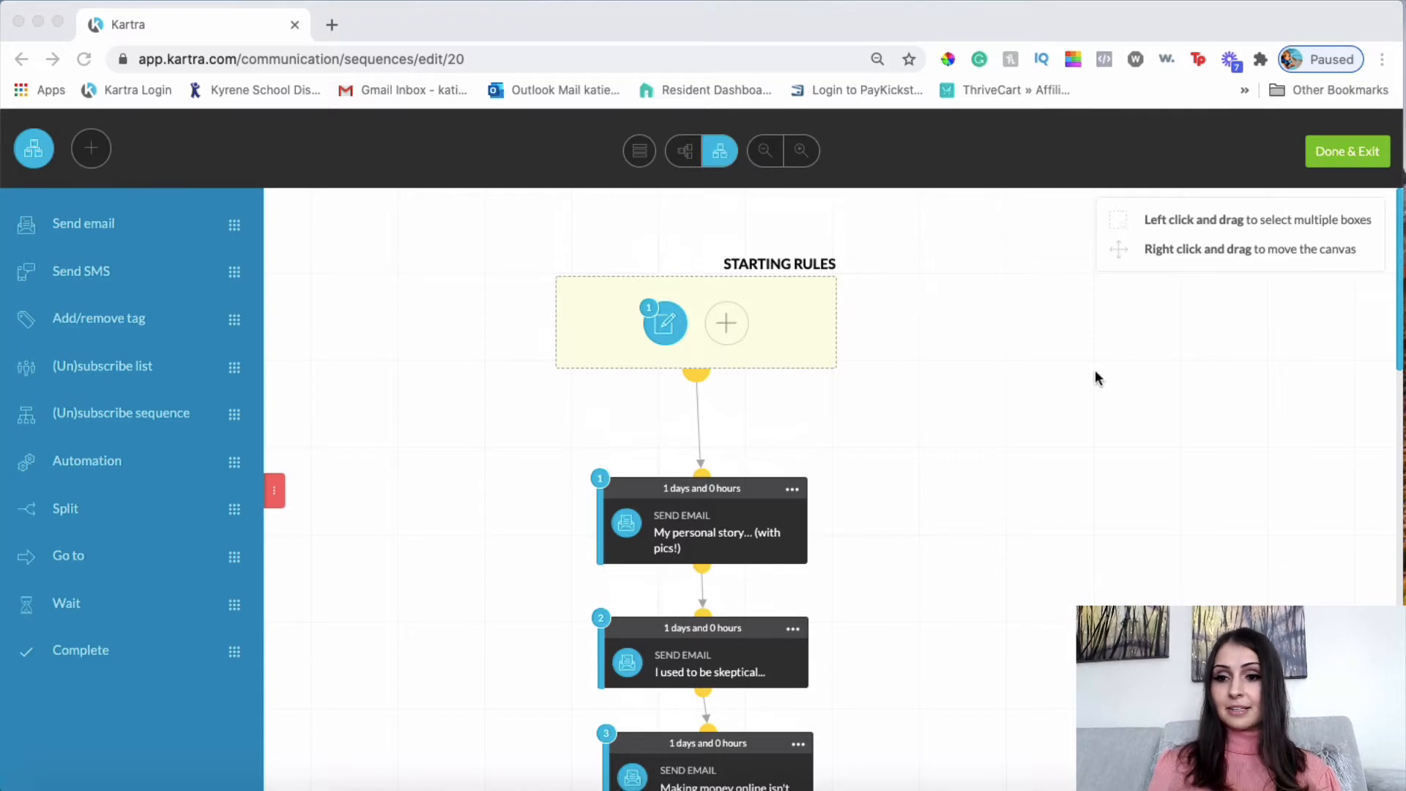
Finish the sequence with Done & Exit and return to the Sequences list.
click(1348, 154)
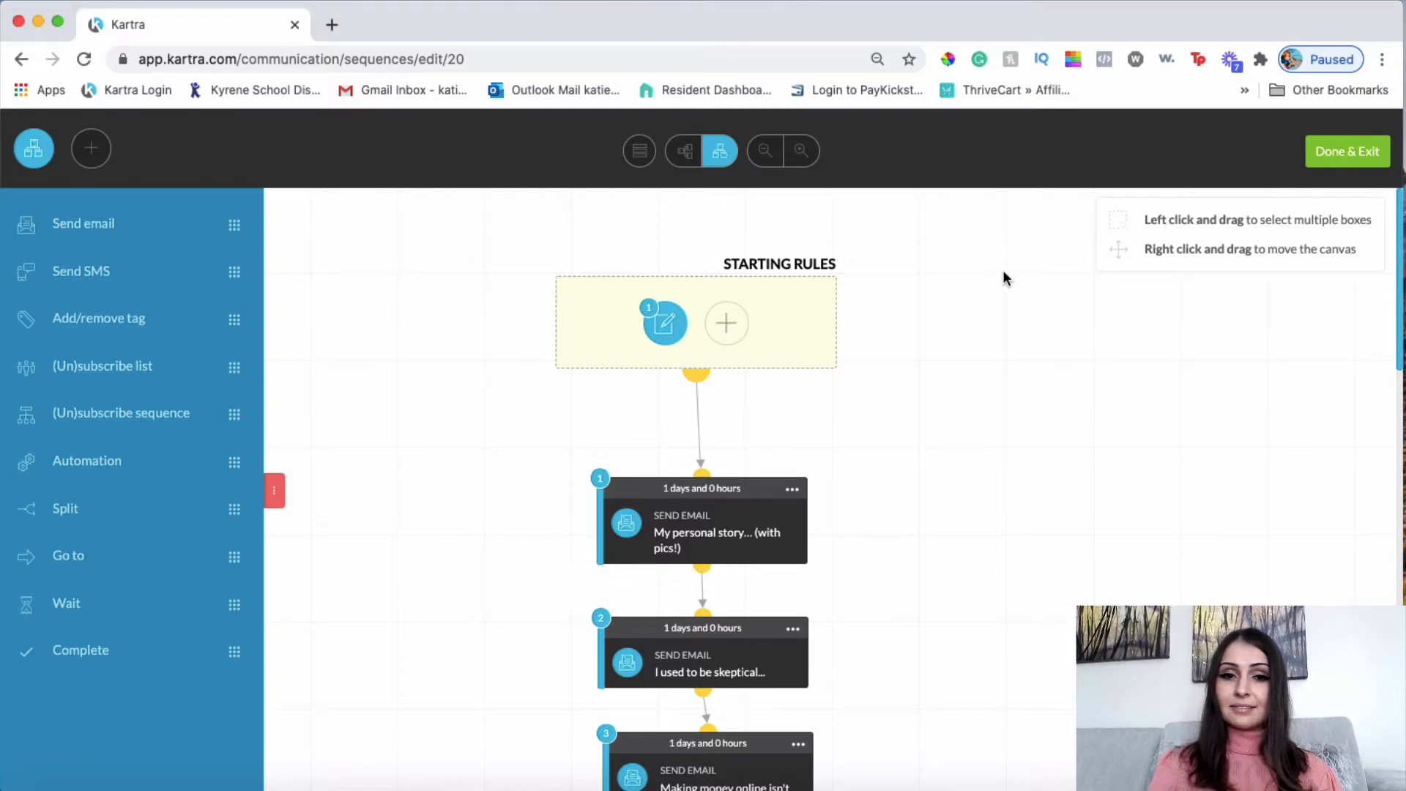
scroll(1005, 277, down, 7)
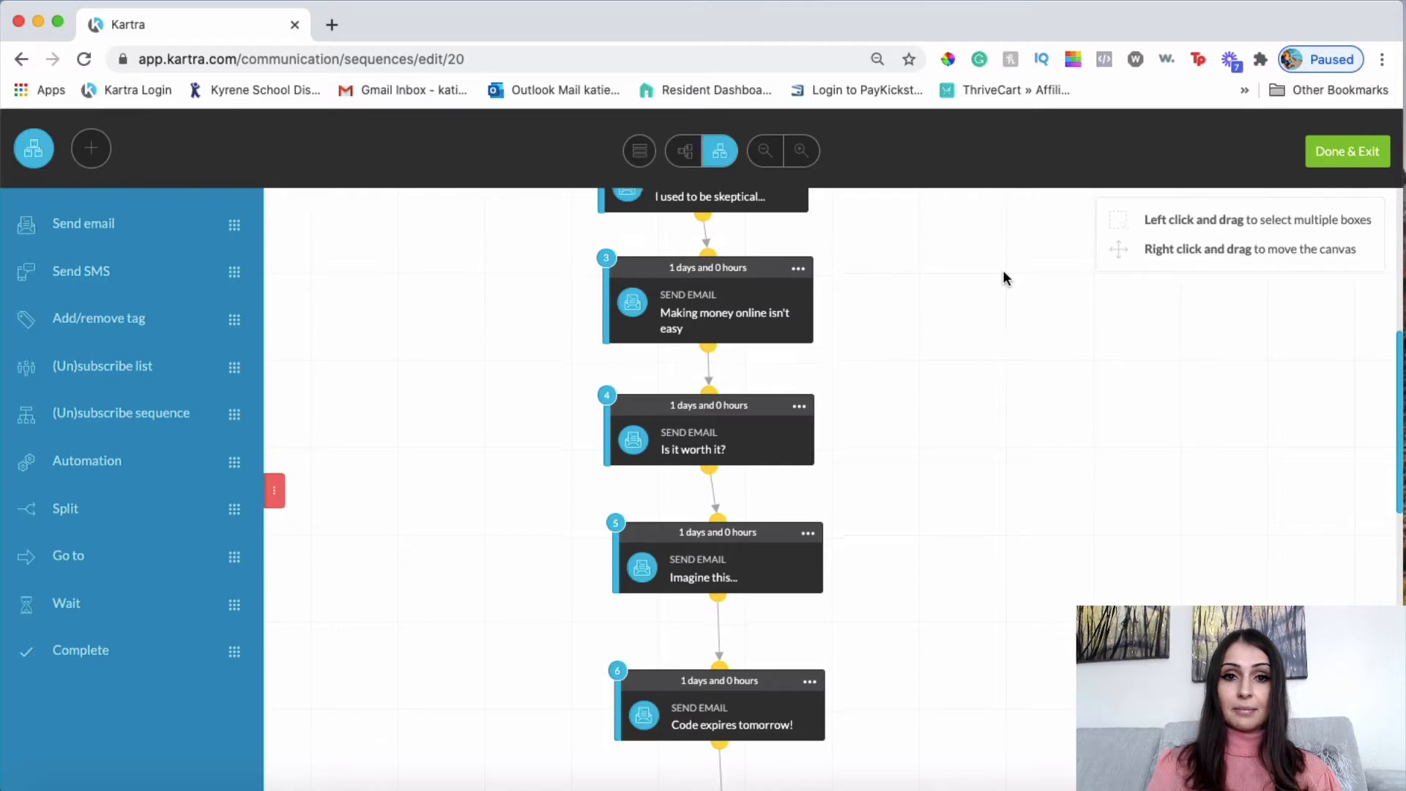
scroll(1005, 274, up, 4)
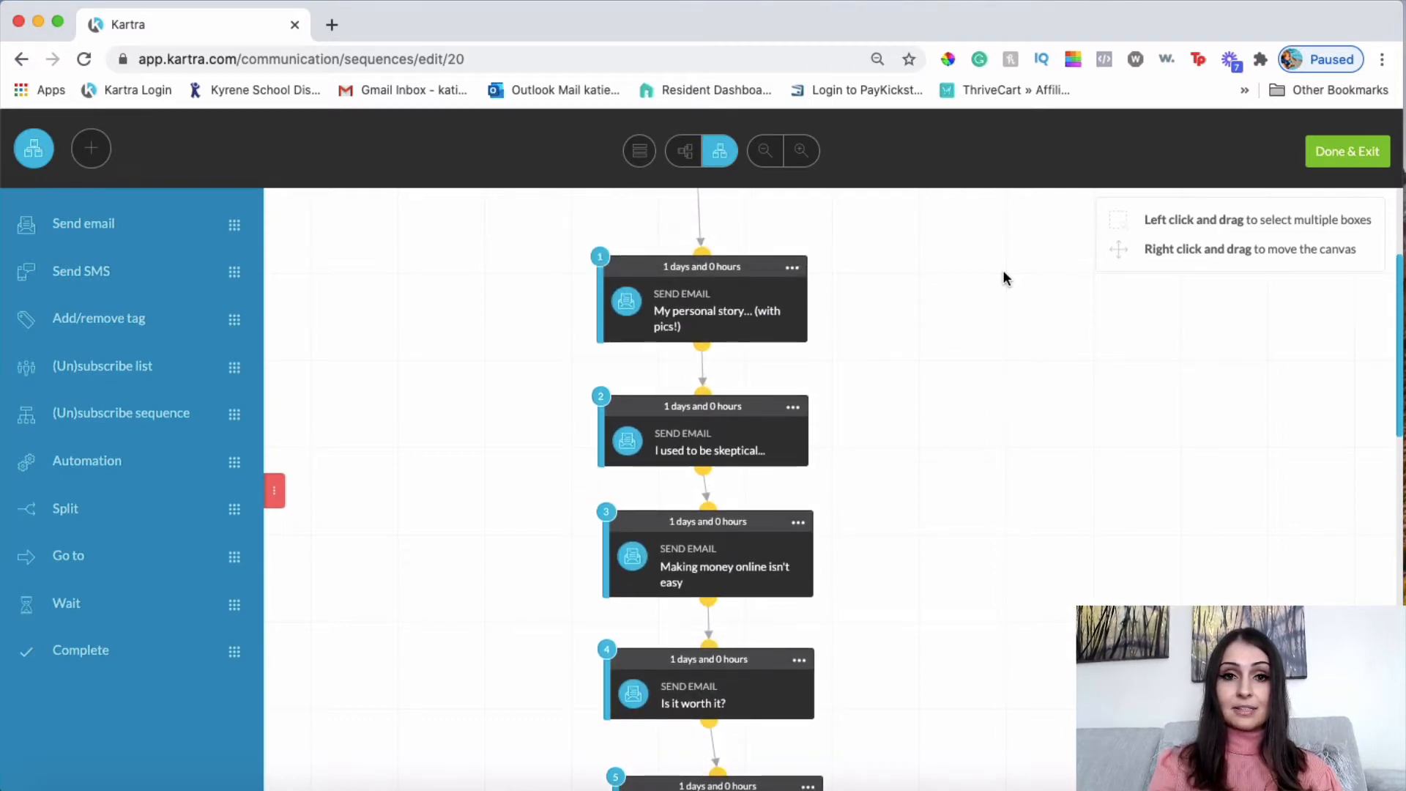
scroll(1004, 271, down, 3)
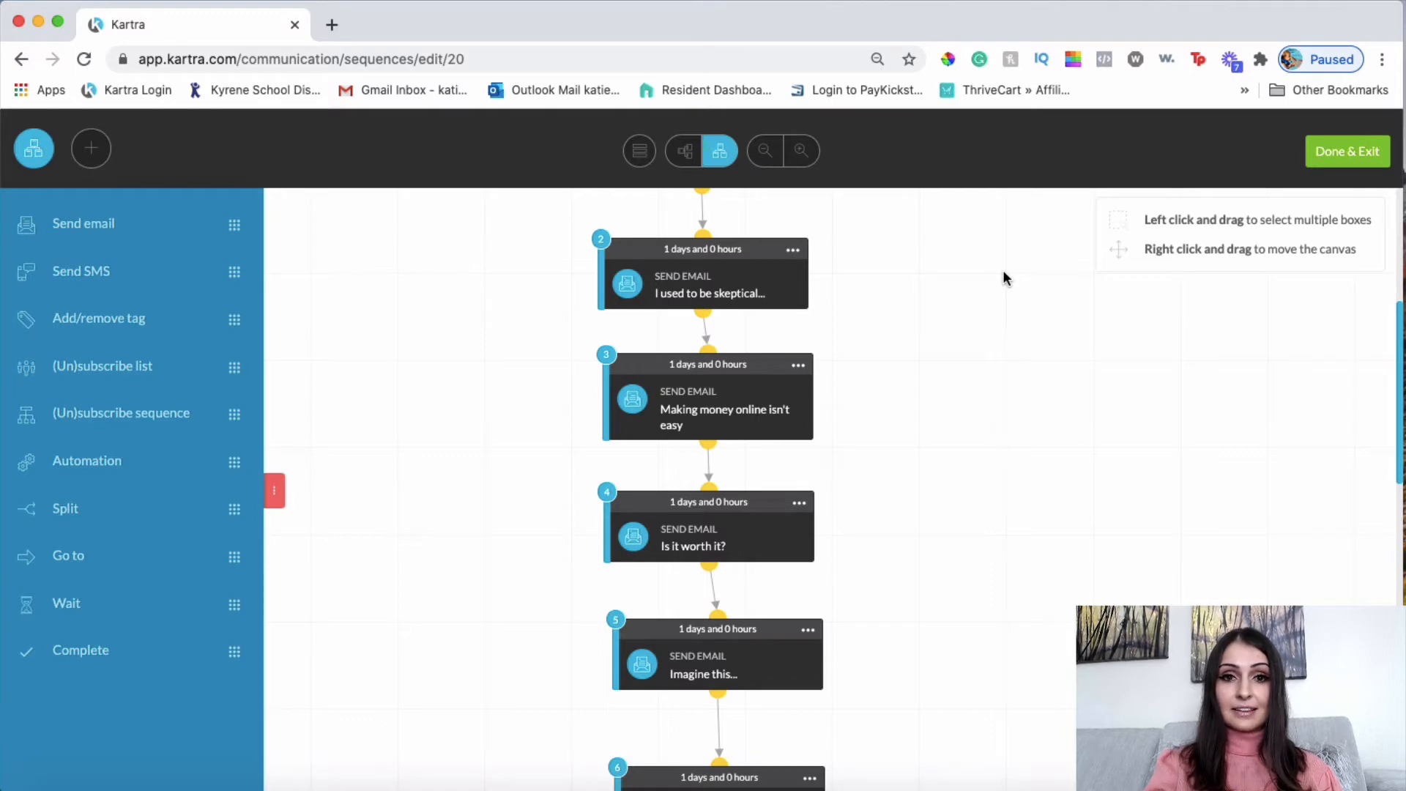
scroll(1004, 272, down, 3)
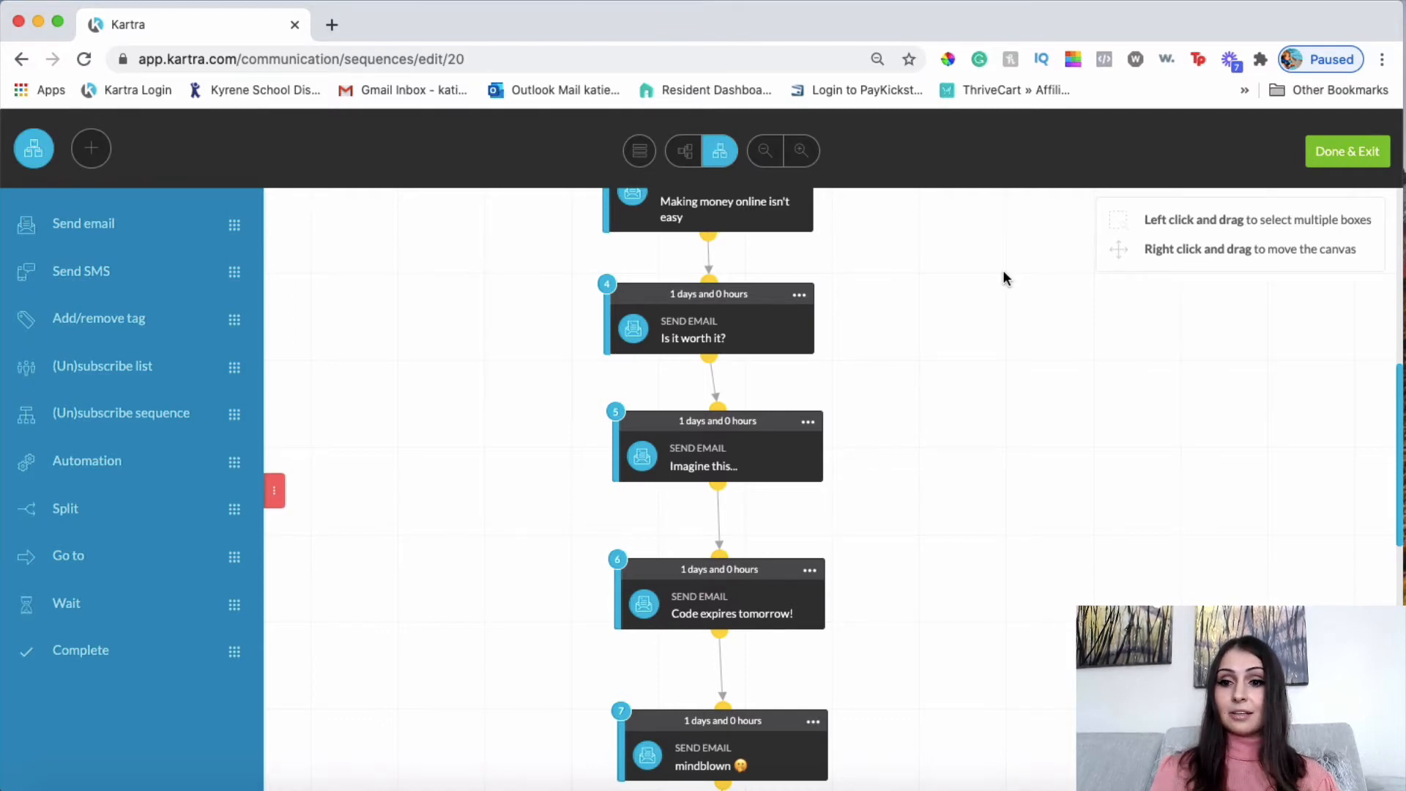
scroll(1087, 343, down, 2)
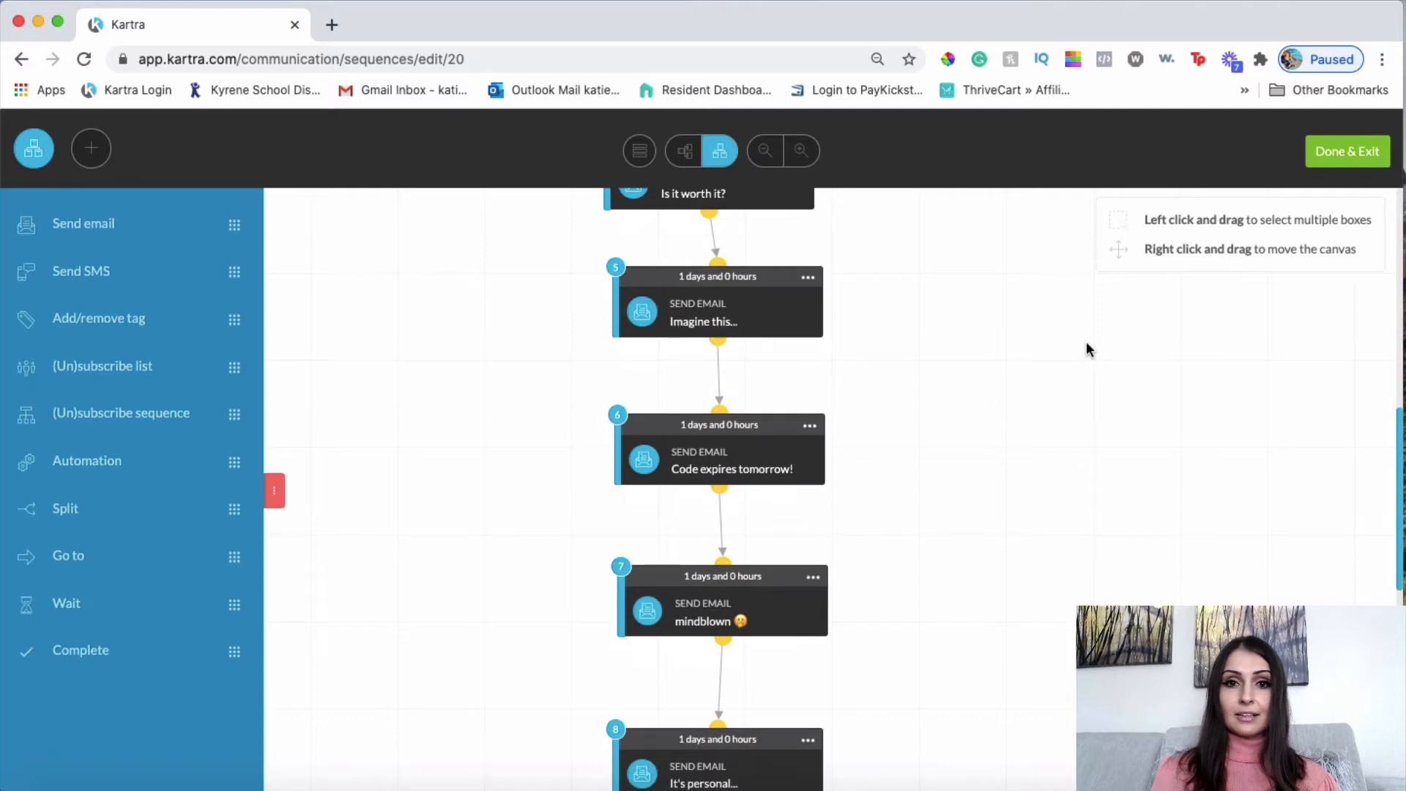
scroll(1087, 342, up, 10)
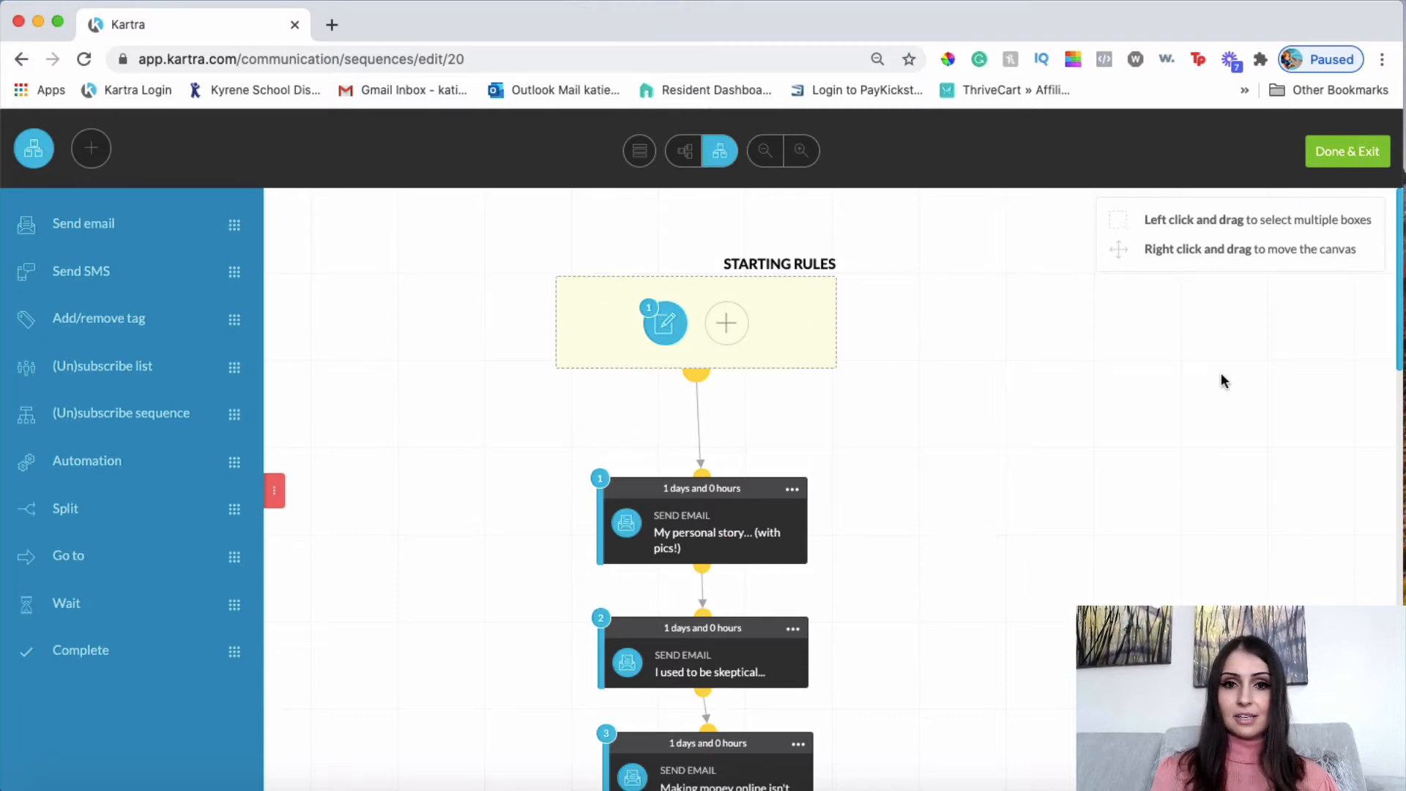
click(1345, 157)
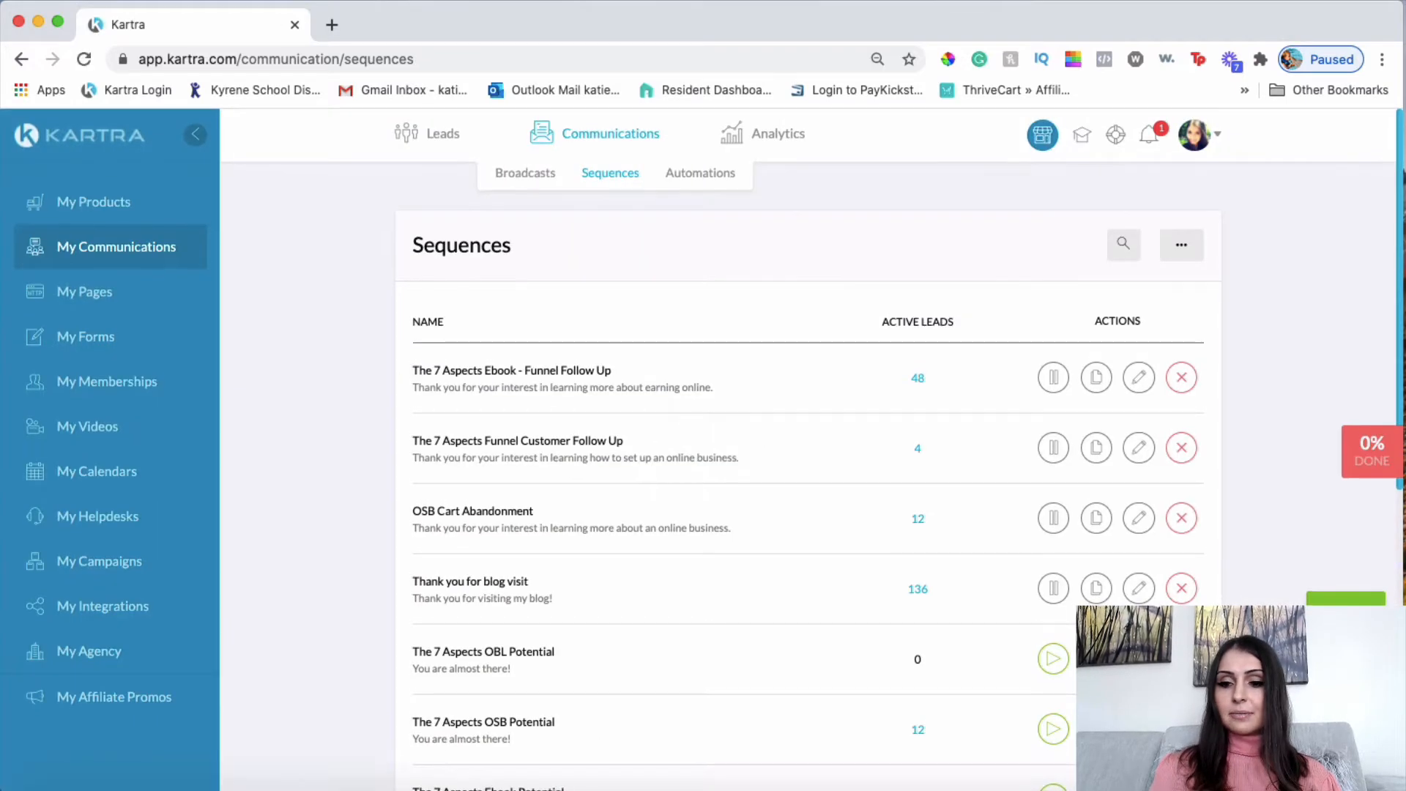
Open the New sequence dialog from the Sequences page.
click(1346, 599)
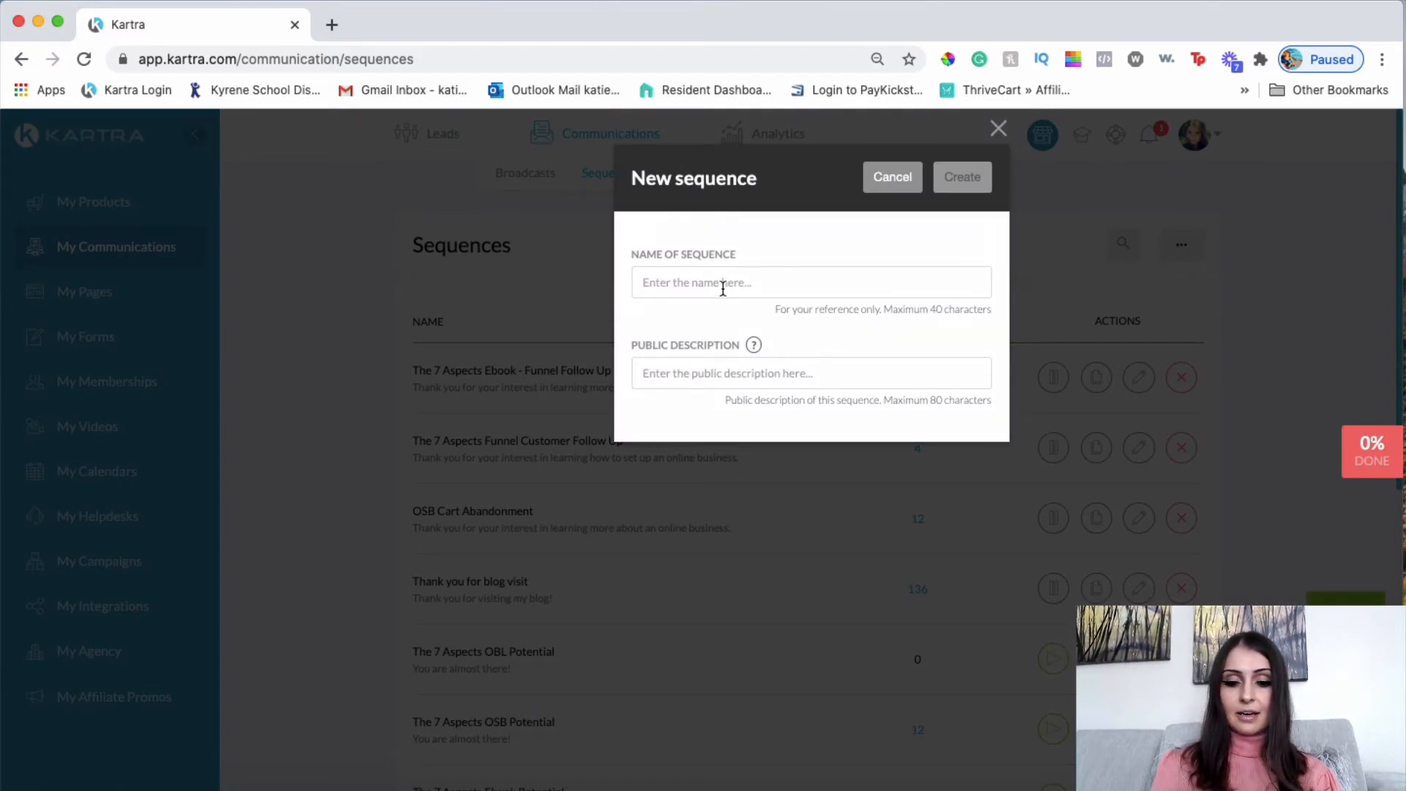
Name the new sequence 'Ebook Funnel follow up sequence'.
click(723, 287)
text(E)
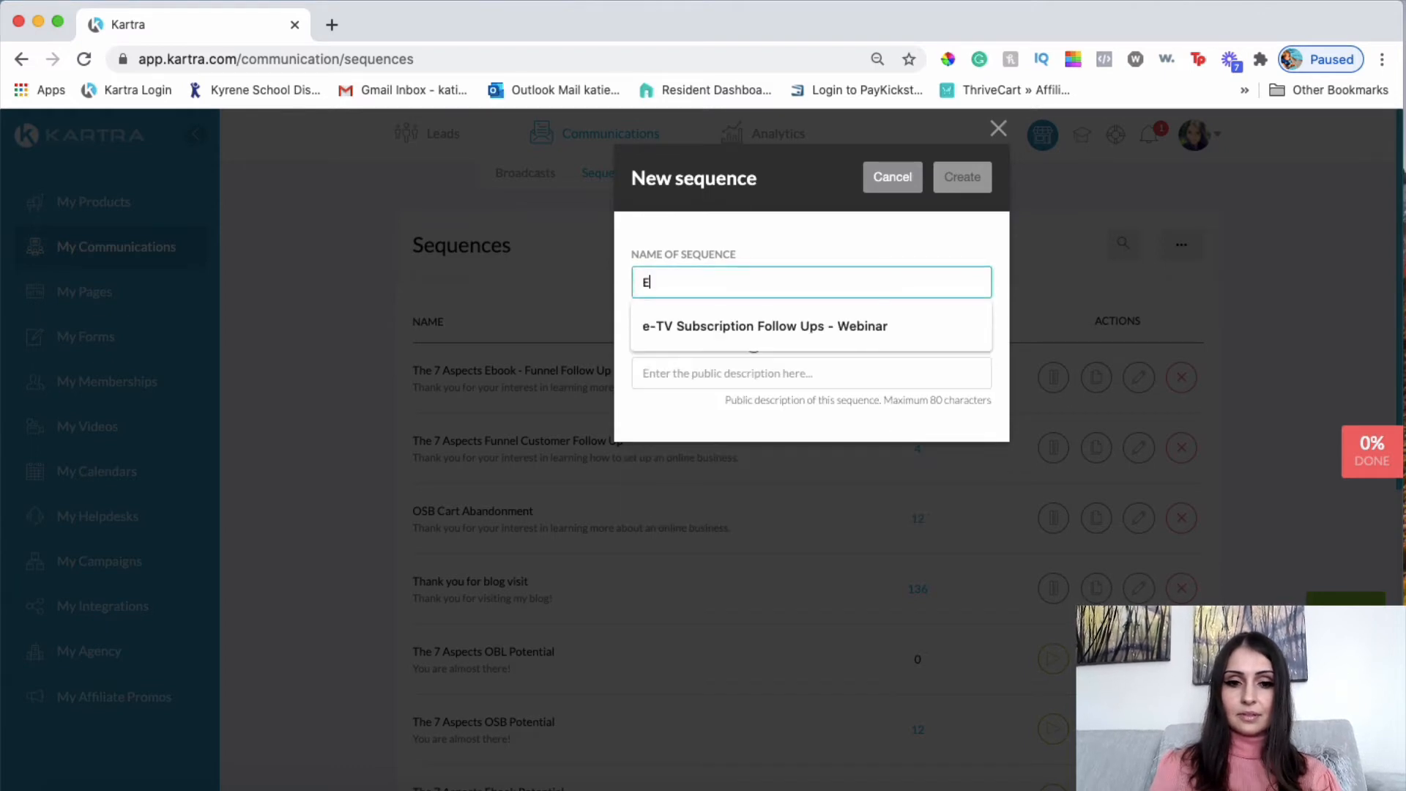
text(BOOK)
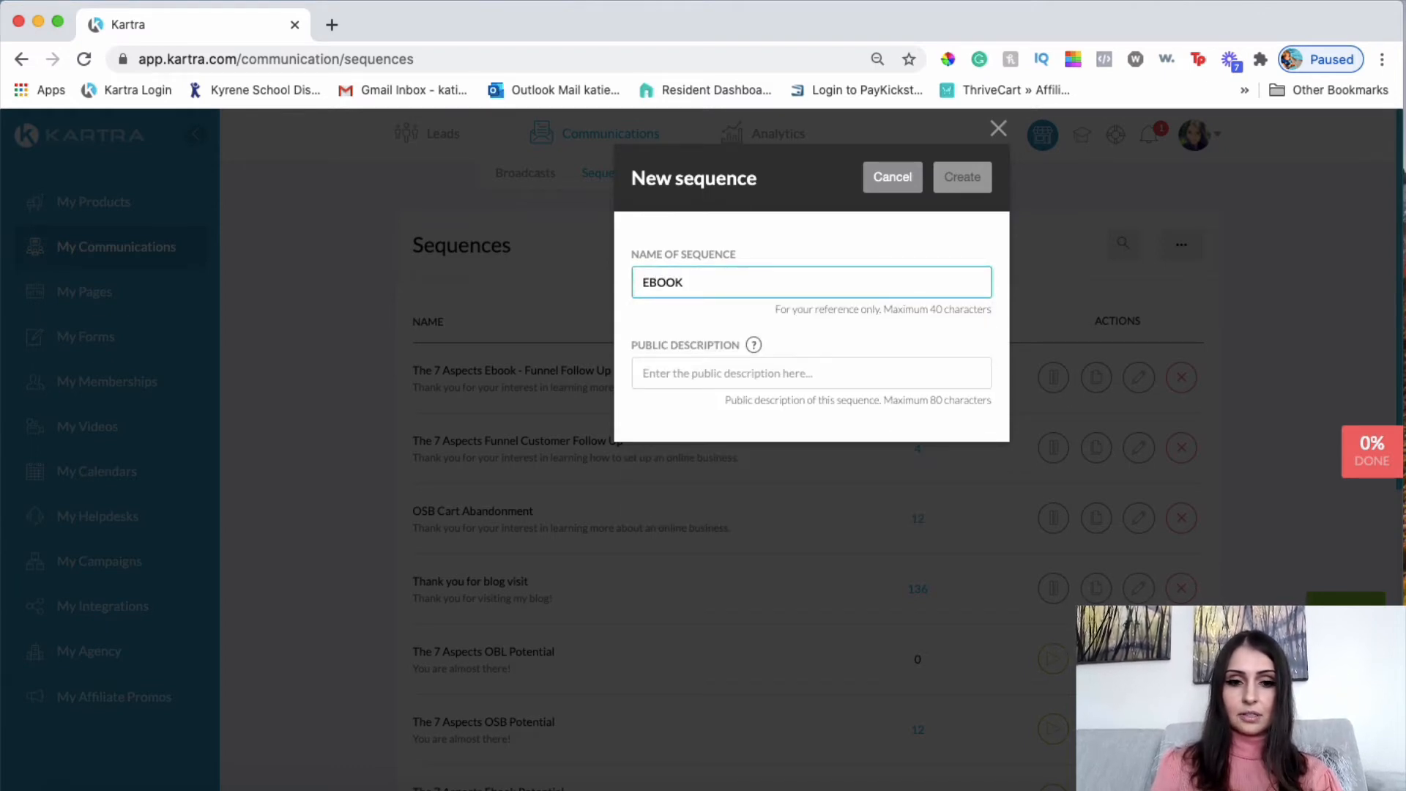
key(BackSpace)
key(BackSpace)
key(BackSpace)
key(BackSpace)
text(book)
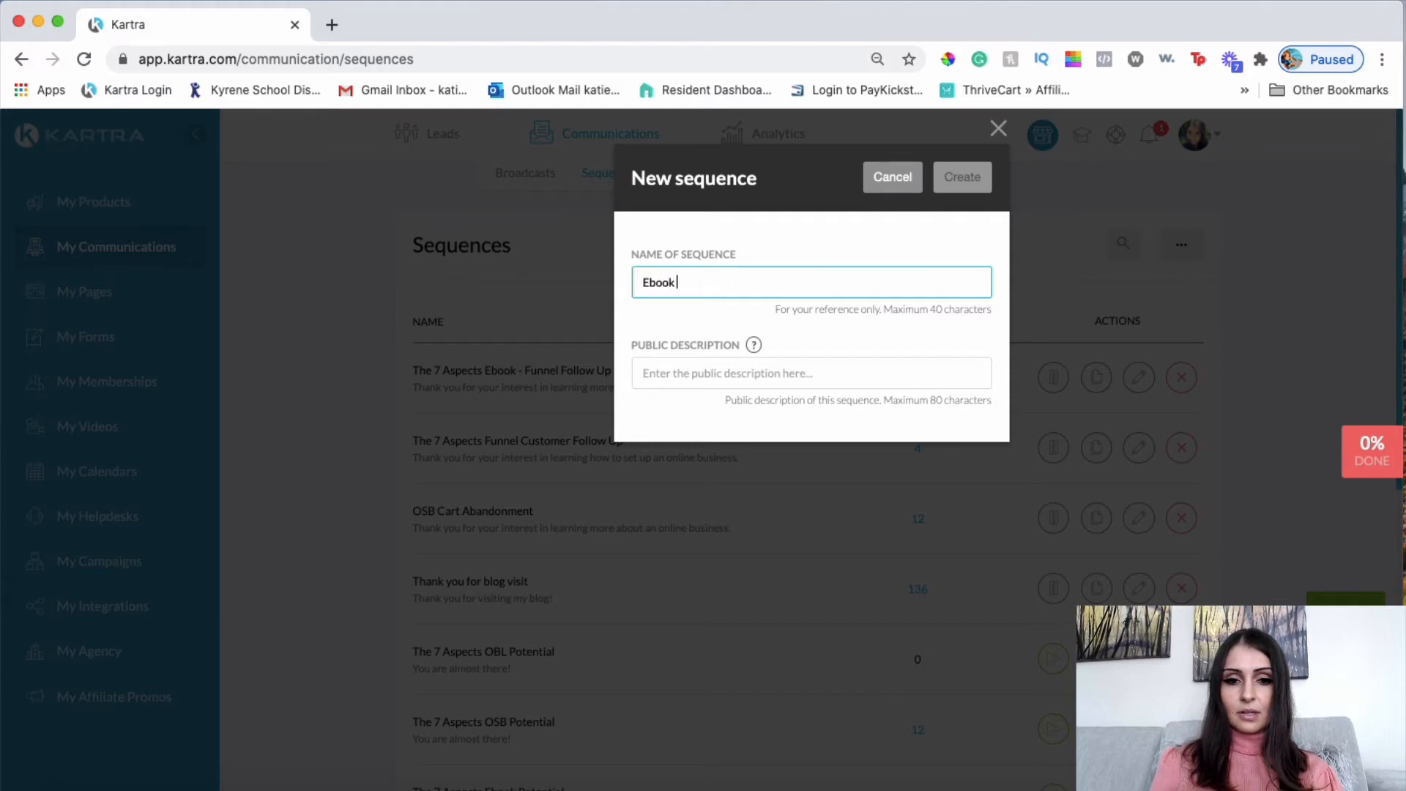
text( Follow U)
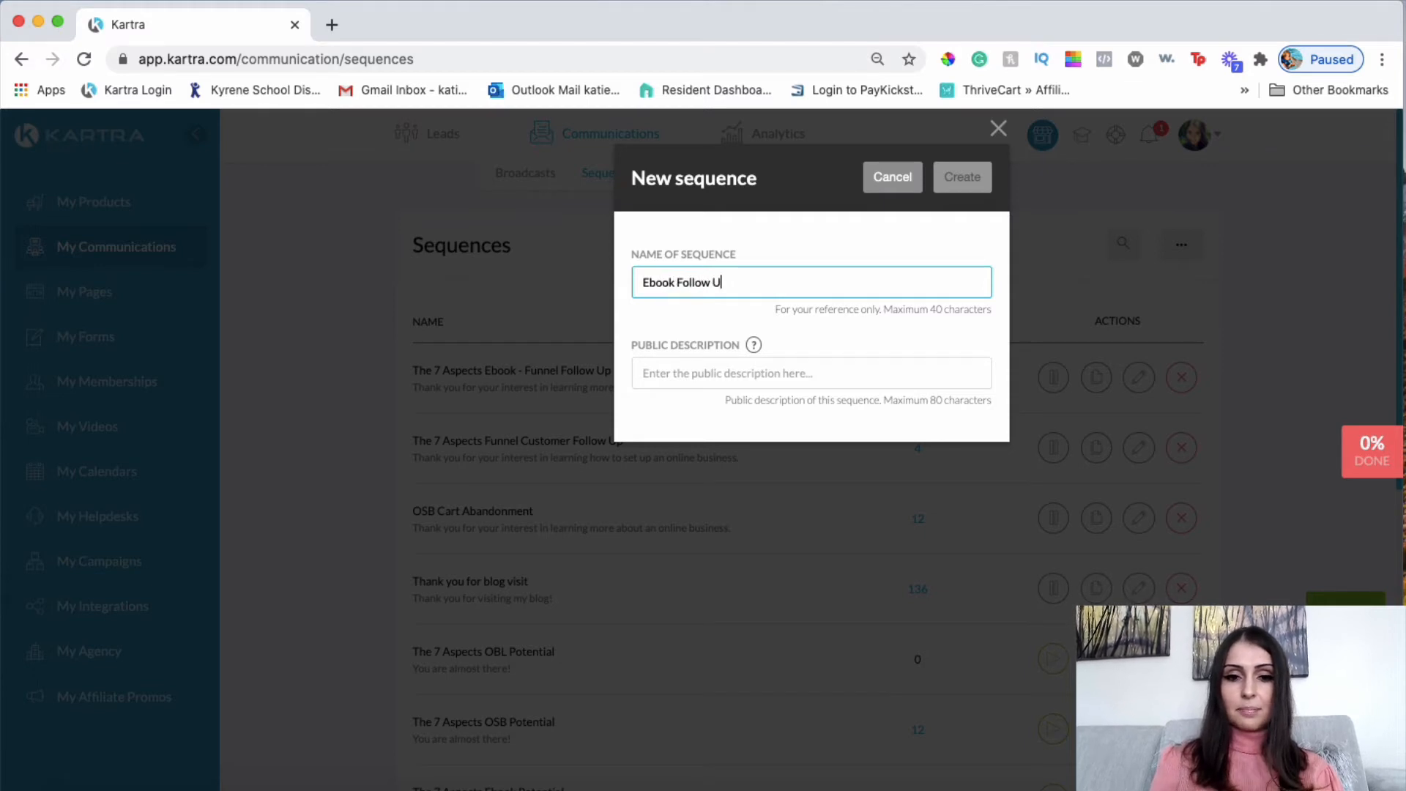
text(p)
key(BackSpace)
key(BackSpace)
key(BackSpace)
key(BackSpace)
key(BackSpace)
key(BackSpace)
key(BackSpace)
key(BackSpace)
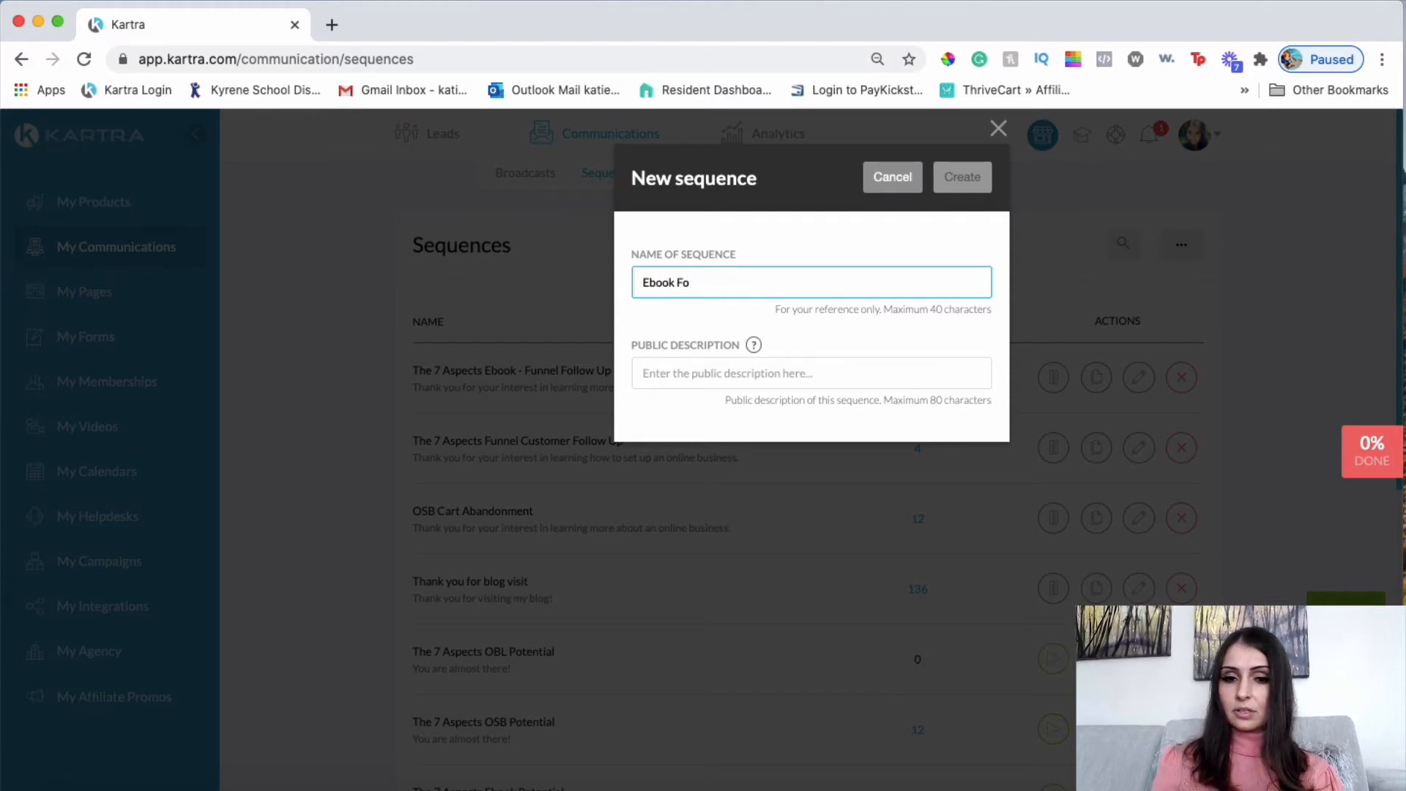
text(uneel)
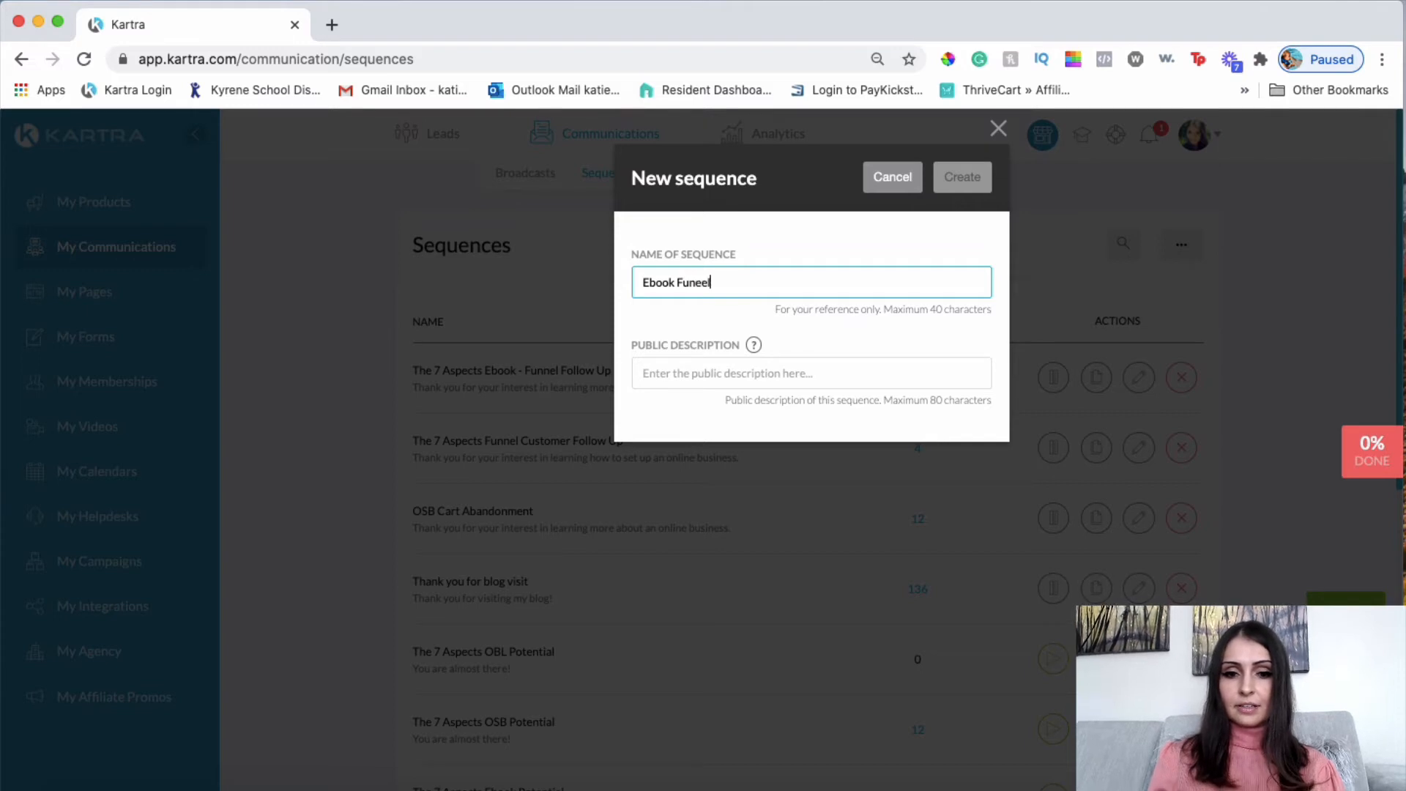
key(BackSpace)
key(BackSpace)
key(BackSpace)
text(nel fol)
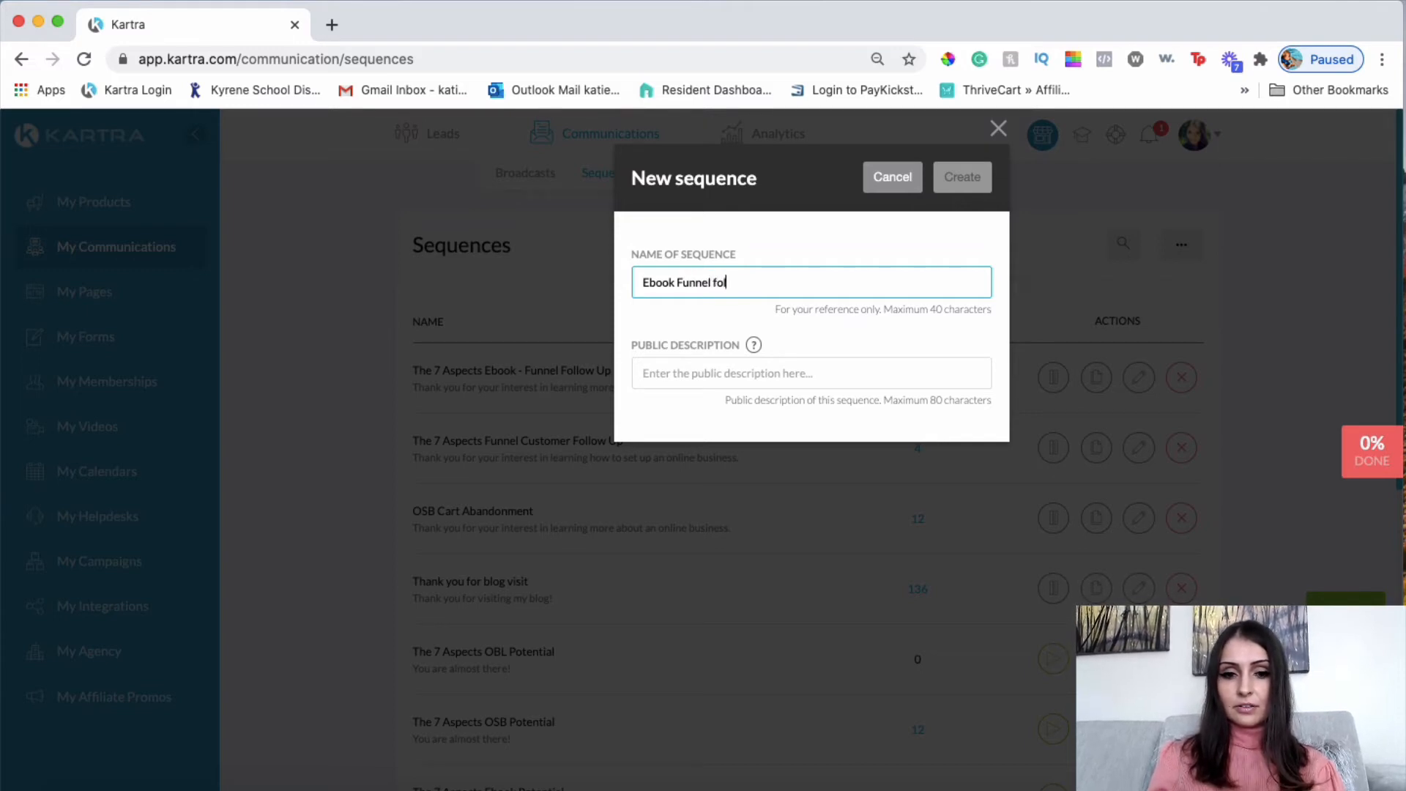
text(low up sequec)
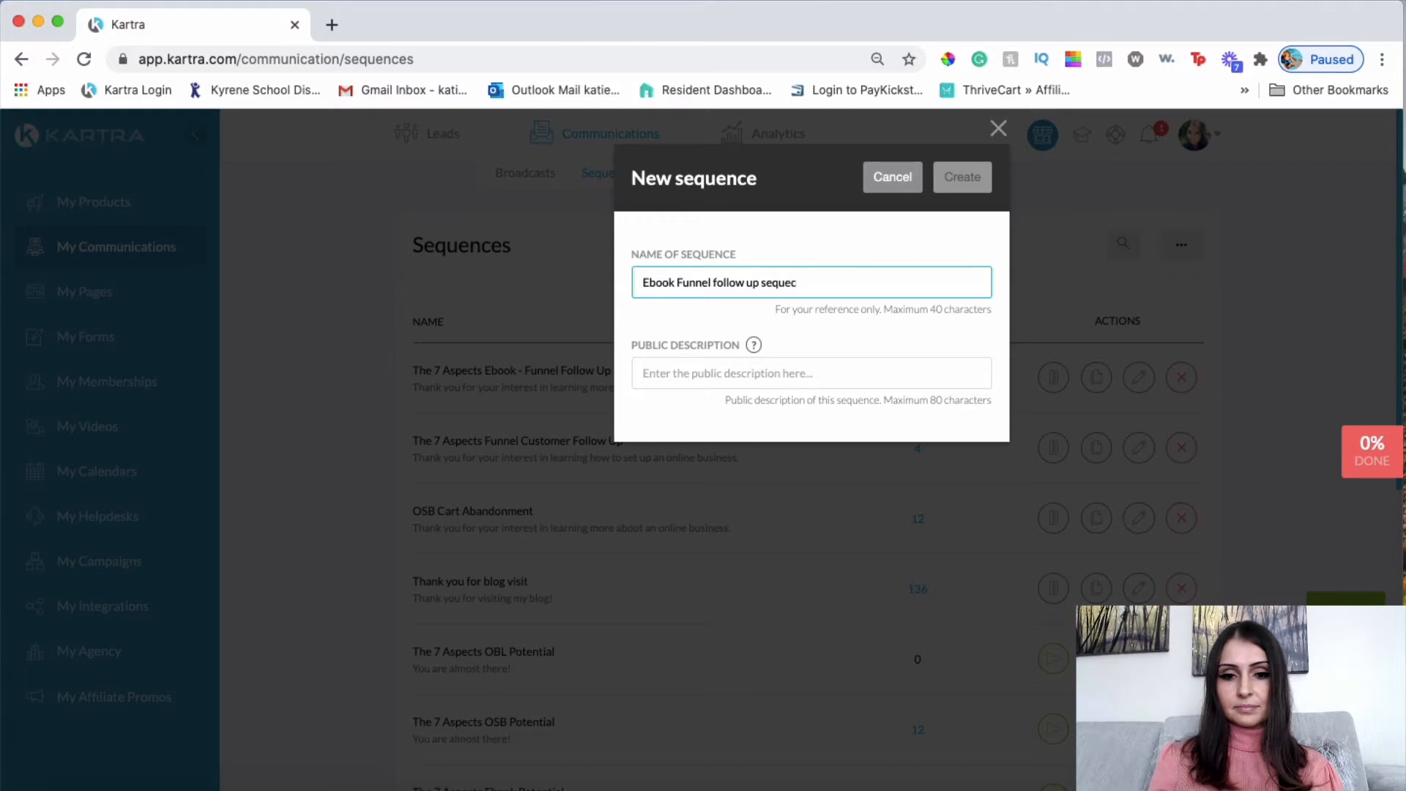
key(BackSpace)
text(nce)
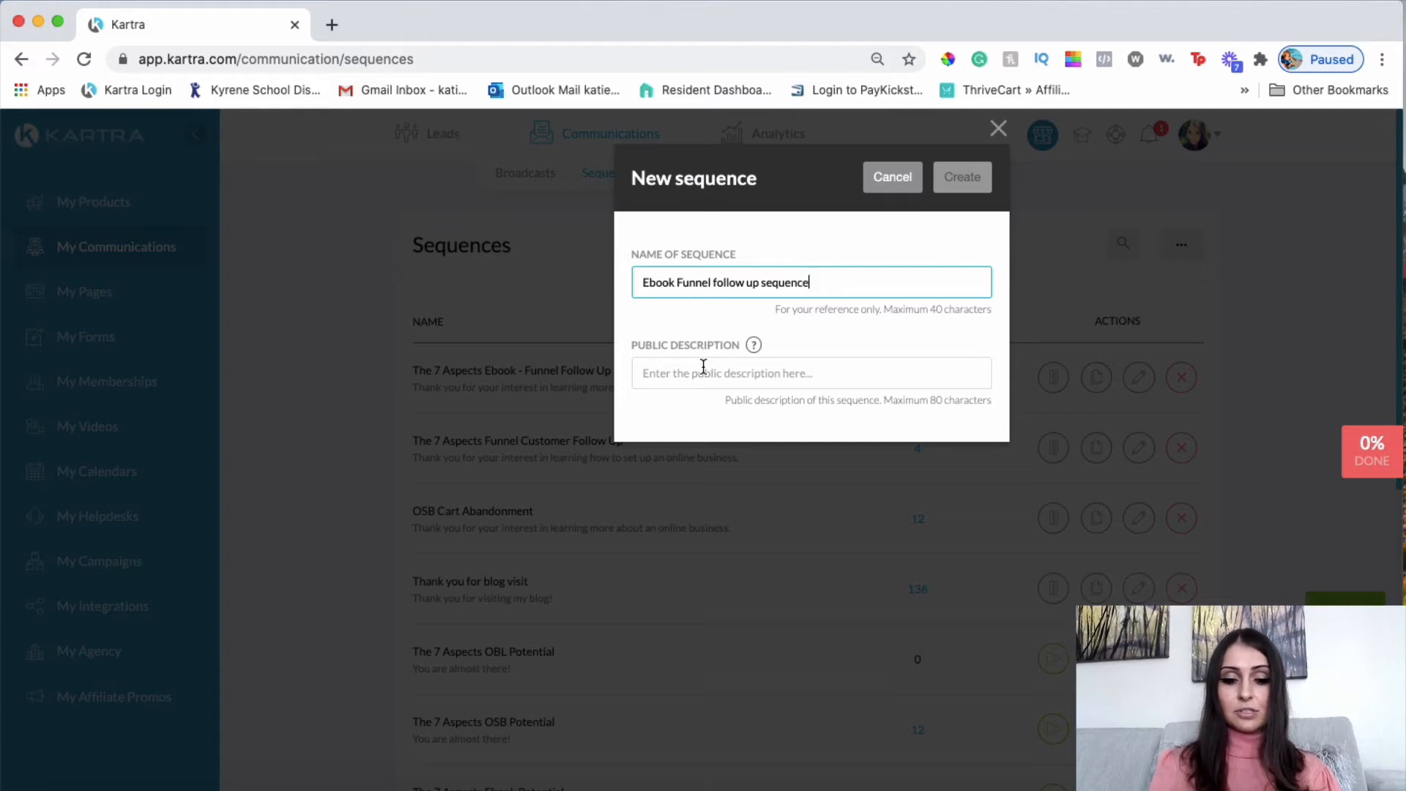
text(Tha)
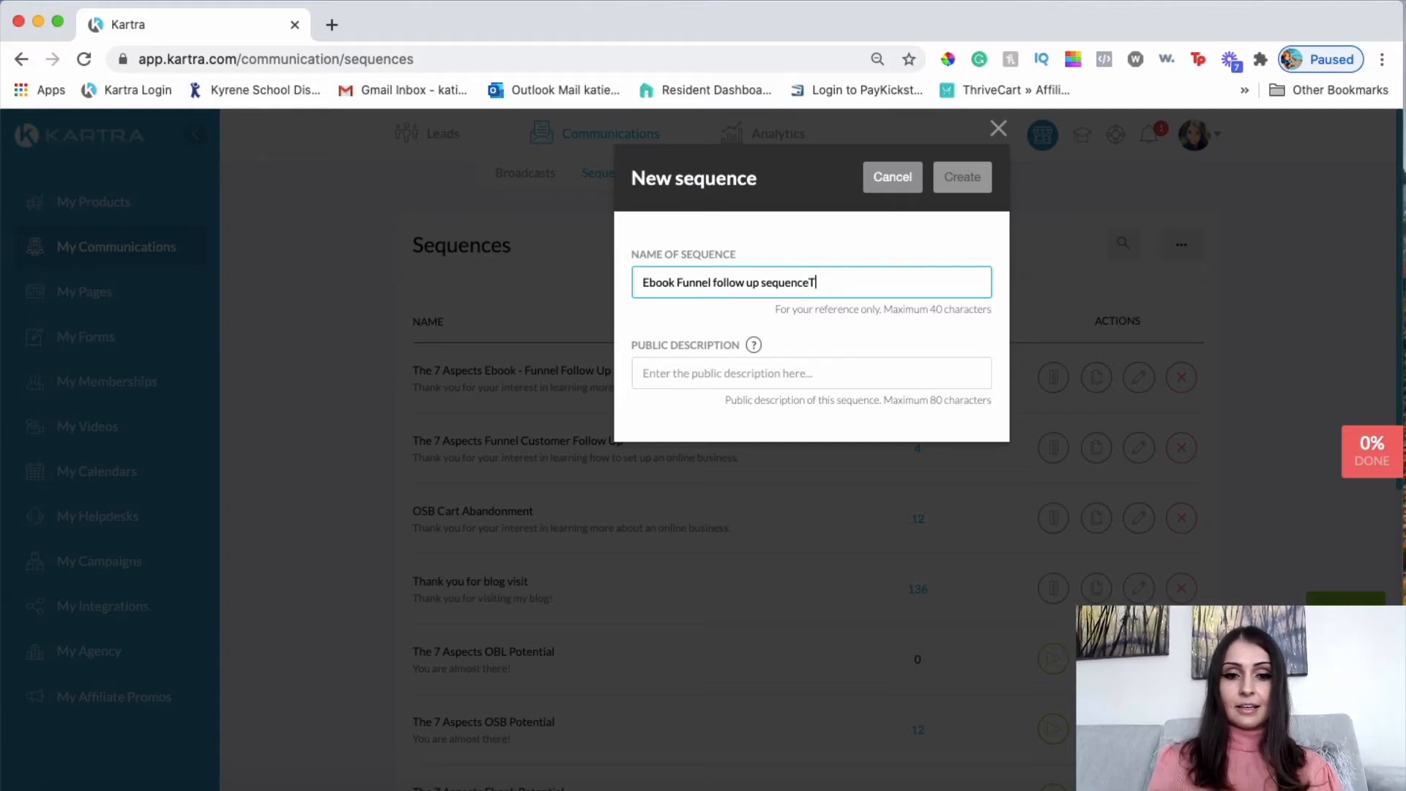
key(BackSpace)
key(BackSpace)
key(BackSpace)
Choose the earning-online thank-you public description and create the sequence.
click(702, 378)
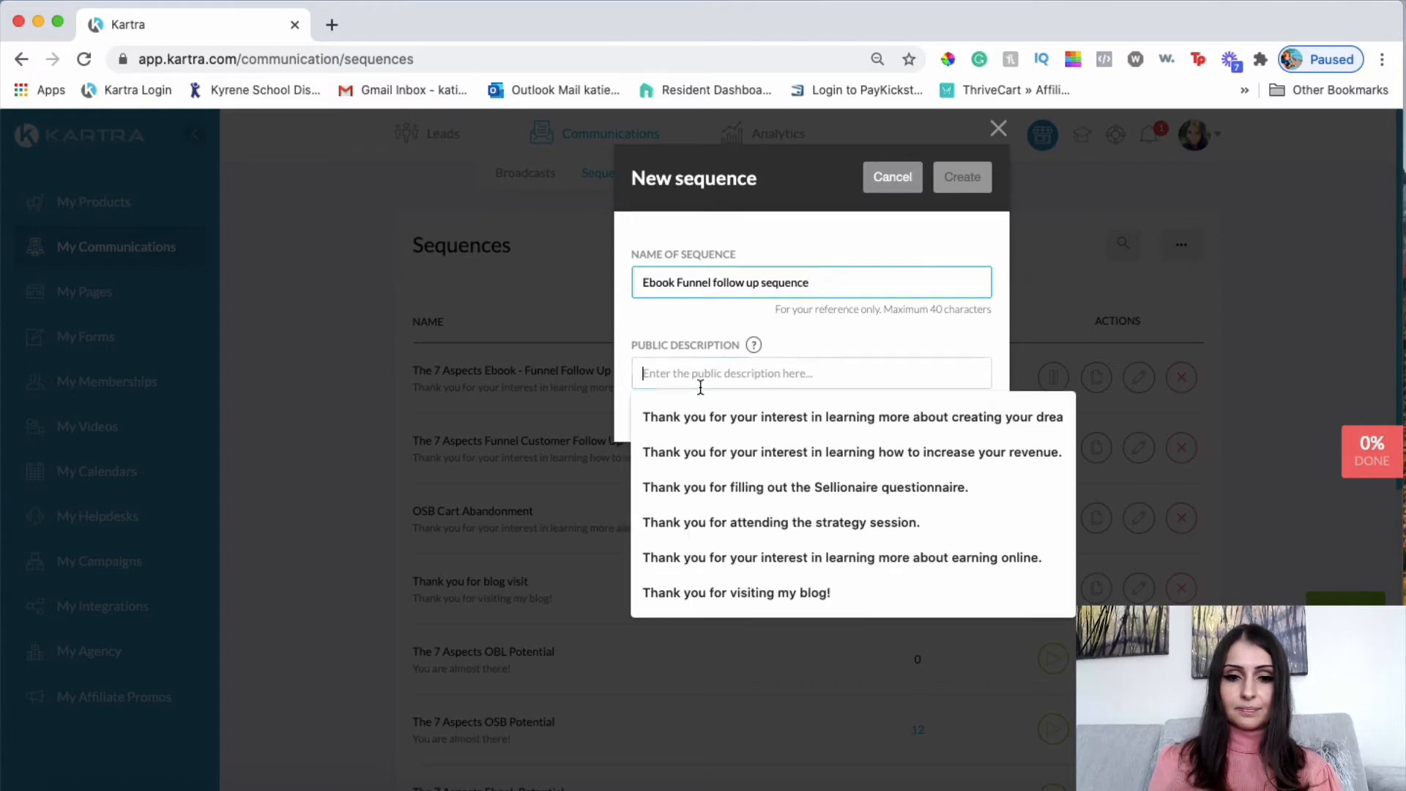
text(Thank you for you)
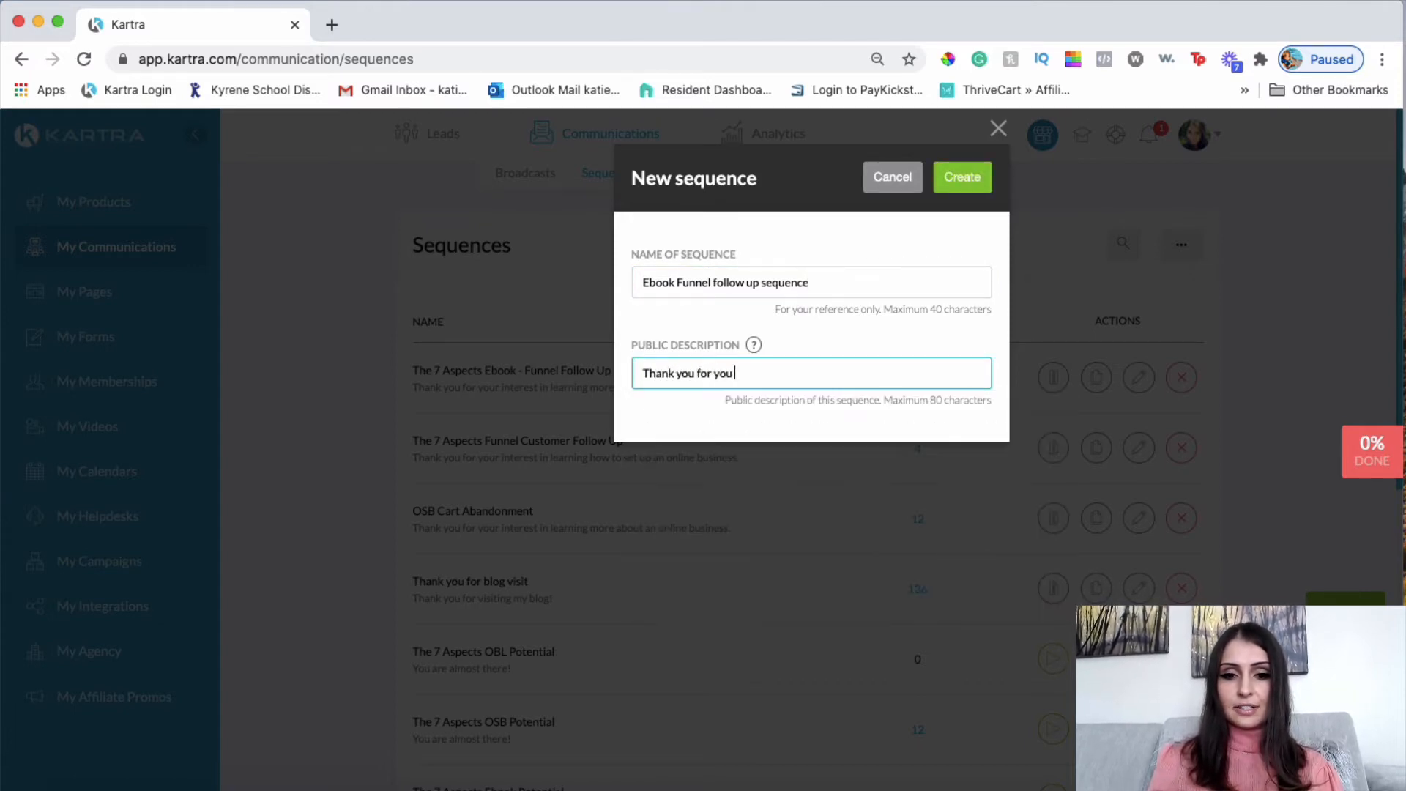
key(BackSpace)
text(r interest in learning more about earning online.)
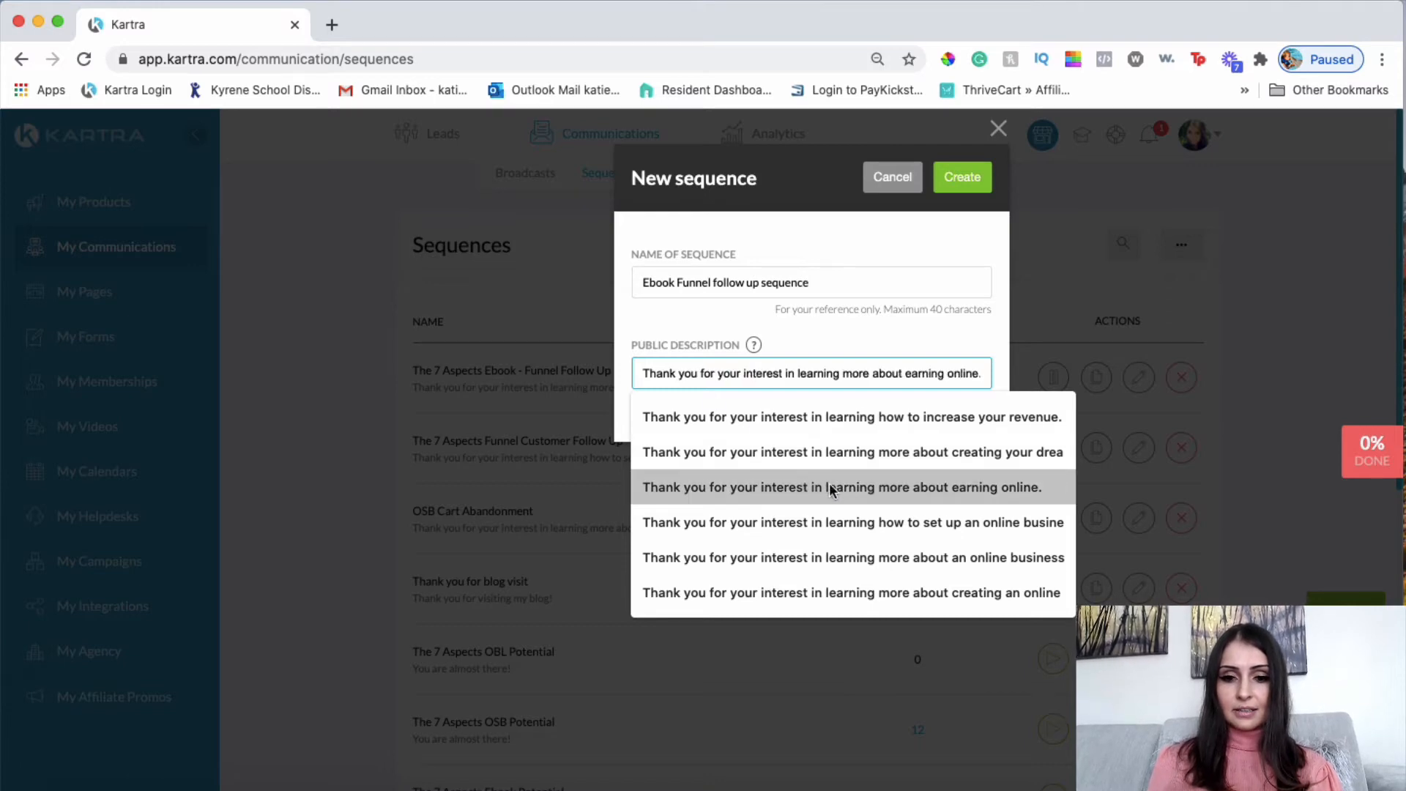
click(913, 494)
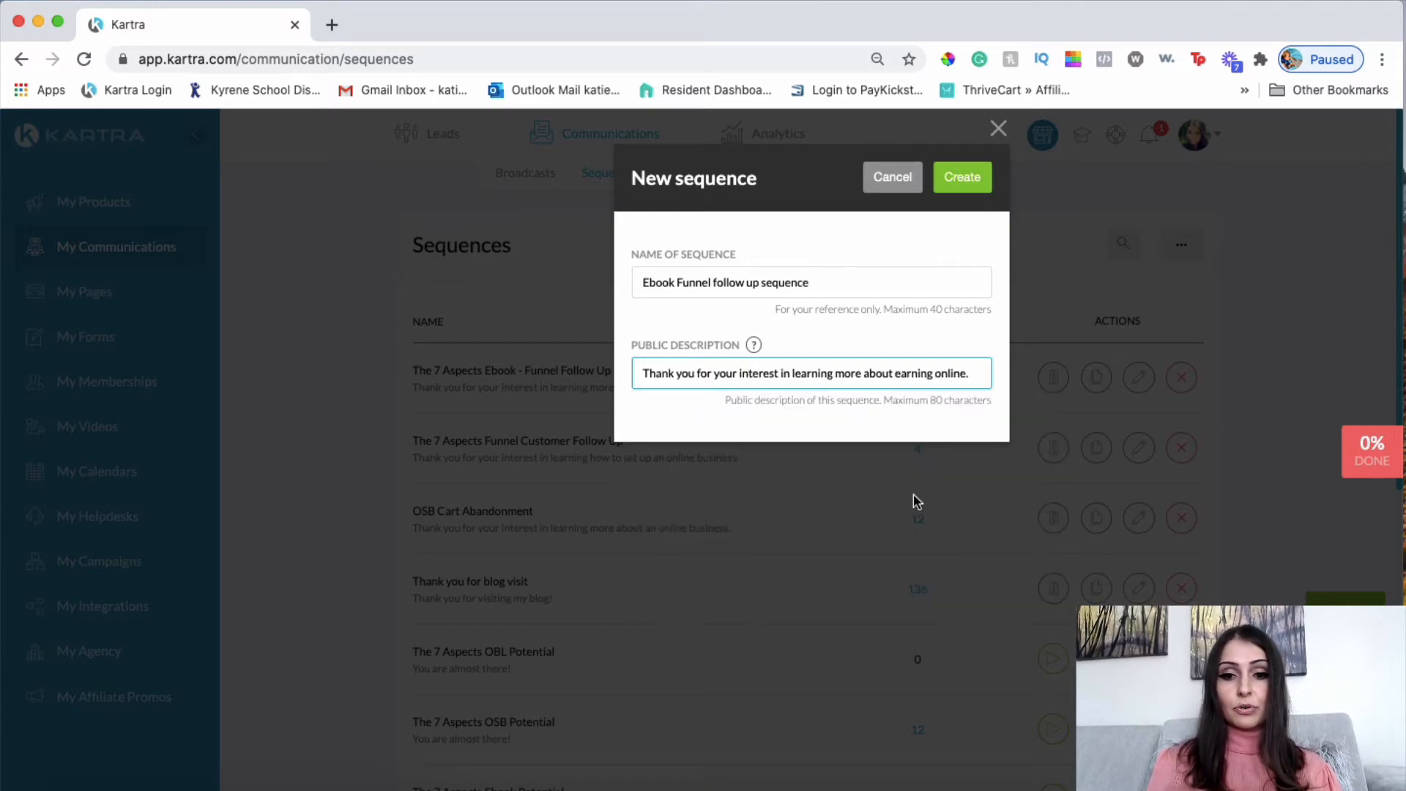
click(973, 183)
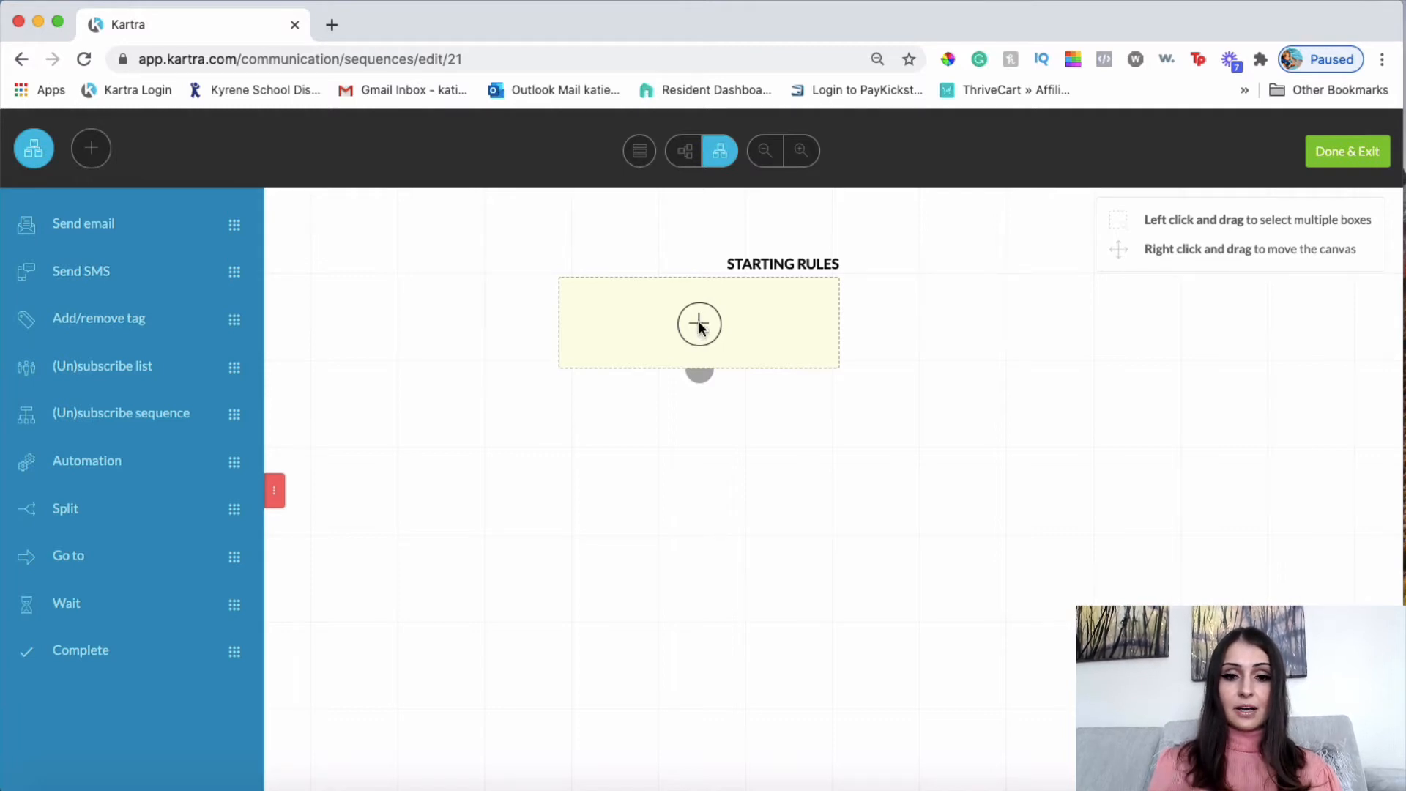
Add The 7 Aspects Free Ebook Optins opt-in form as the starting rule and save.
click(700, 324)
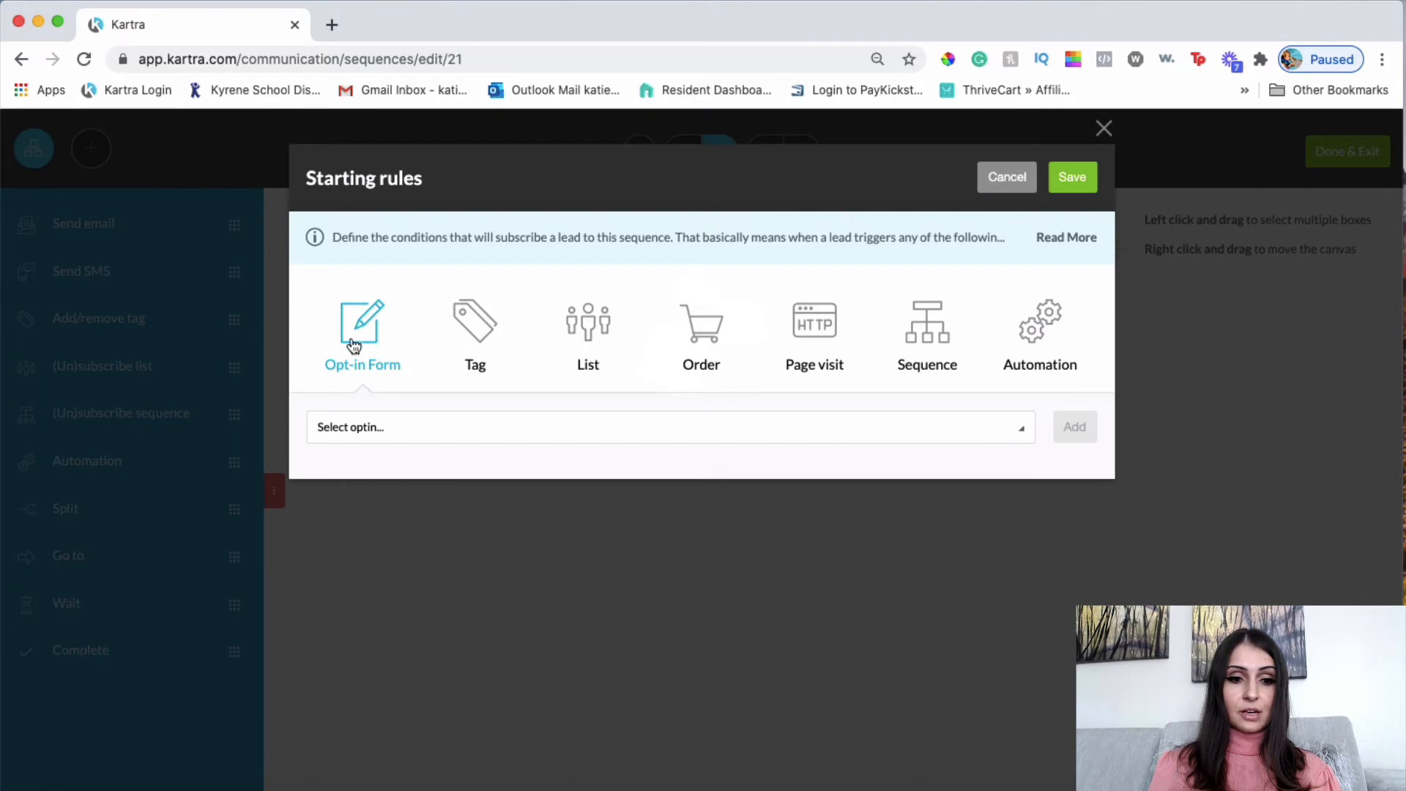
click(371, 430)
scroll(490, 564, down, 3)
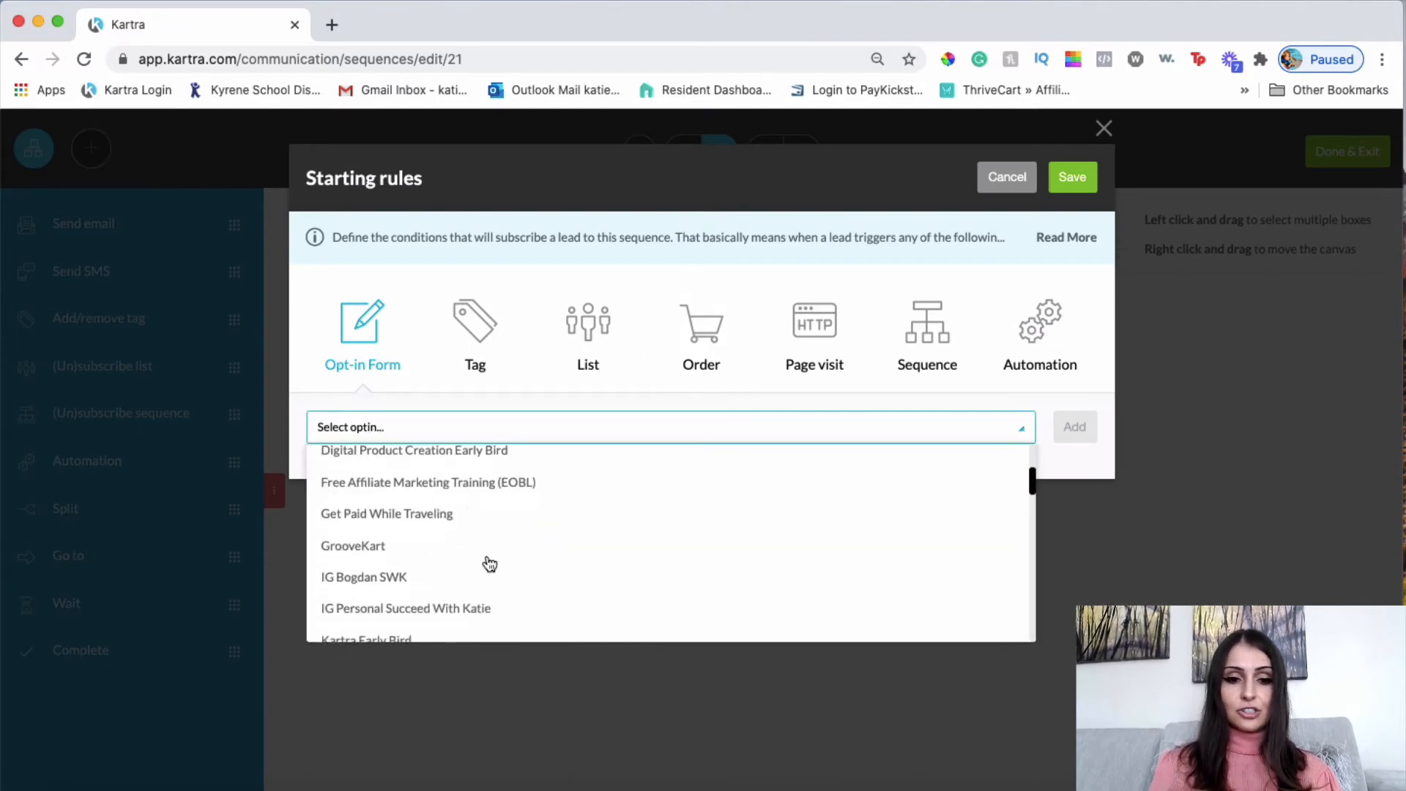
scroll(490, 564, down, 5)
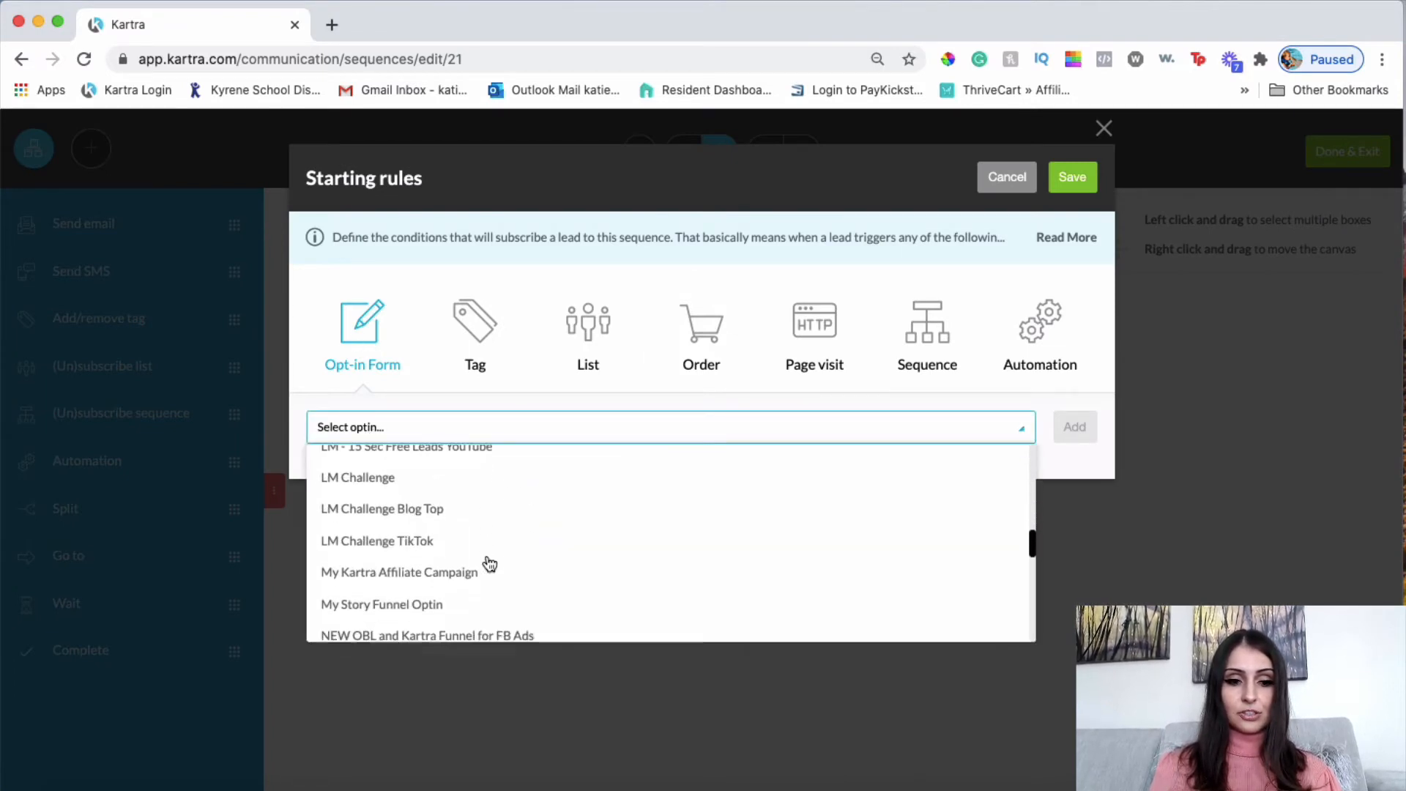
scroll(489, 564, down, 5)
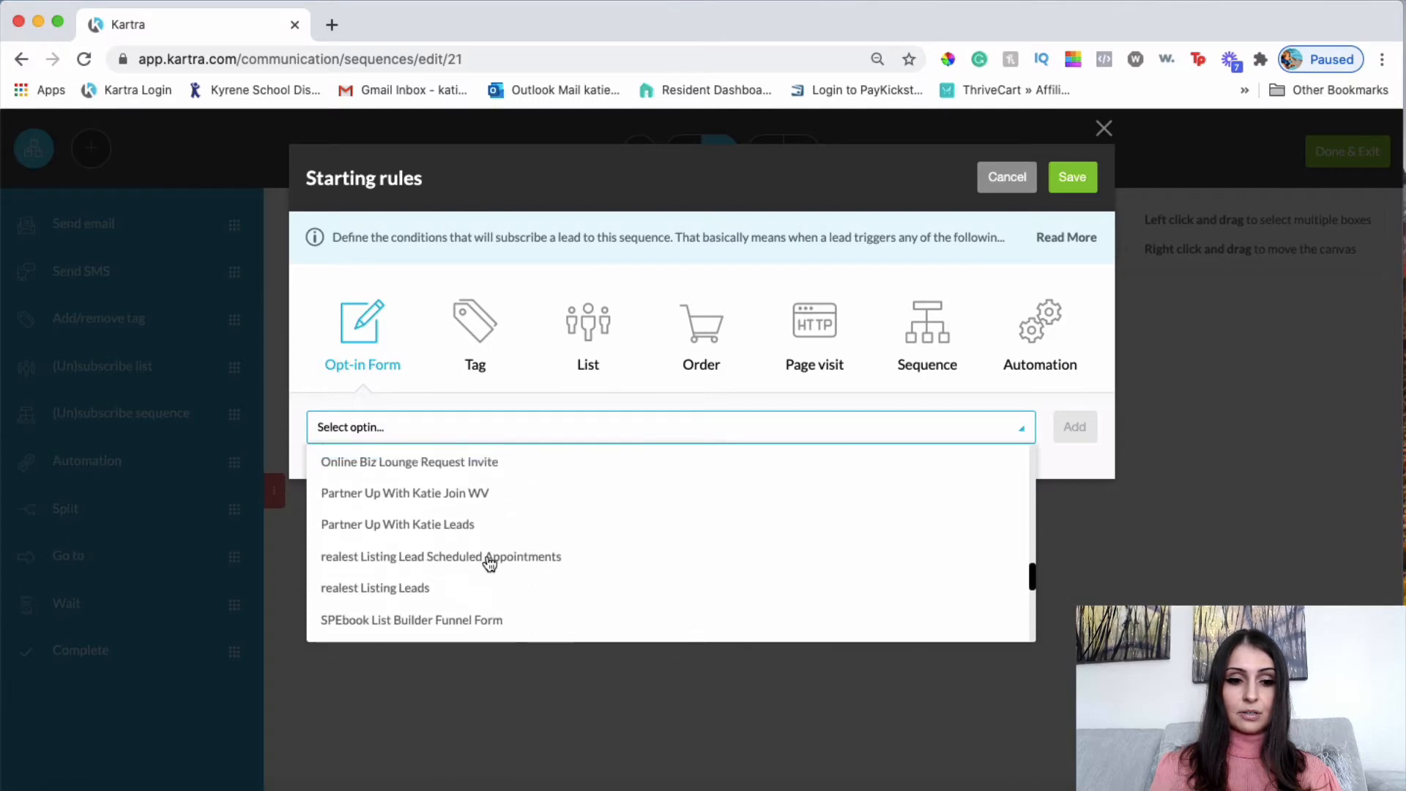
scroll(490, 563, up, 10)
scroll(489, 563, down, 3)
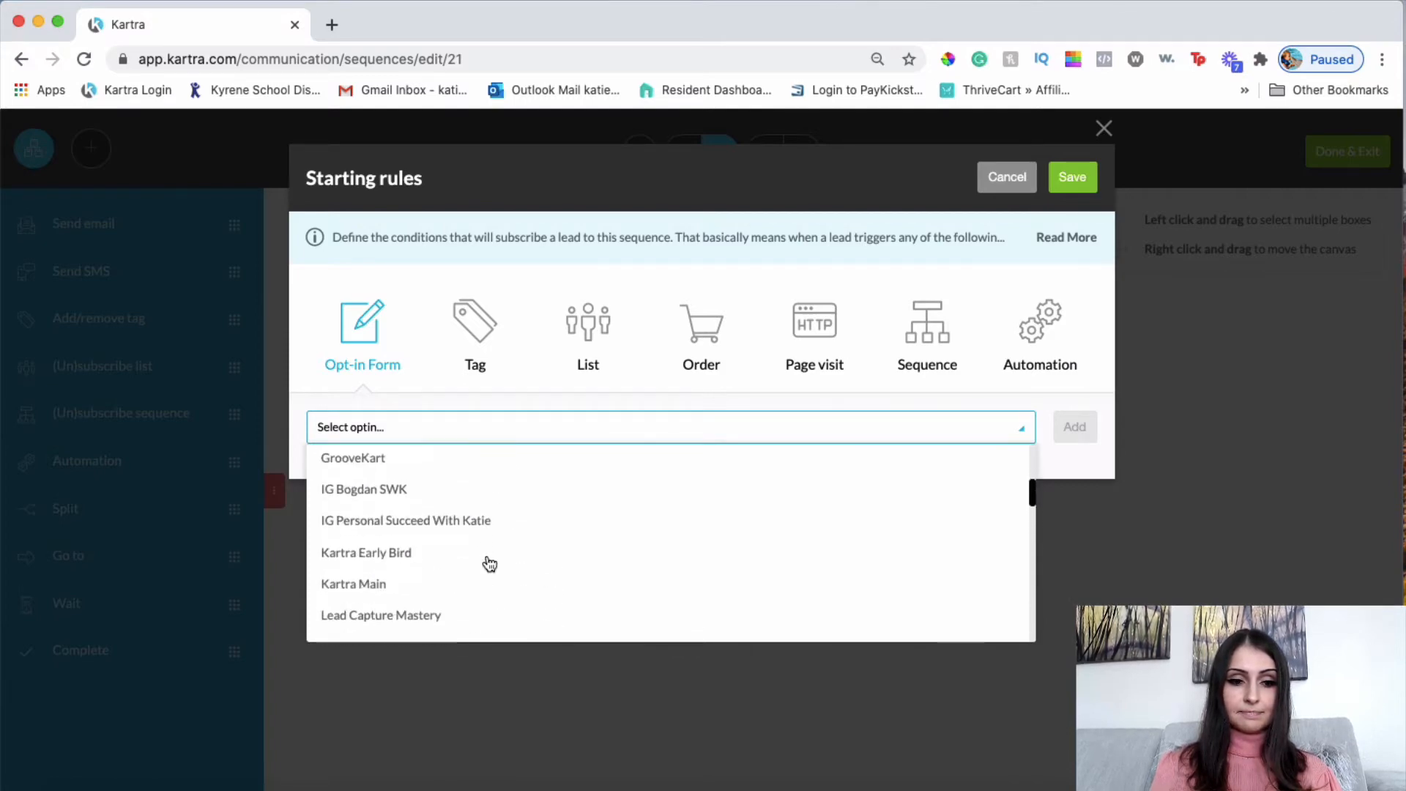
scroll(489, 564, down, 10)
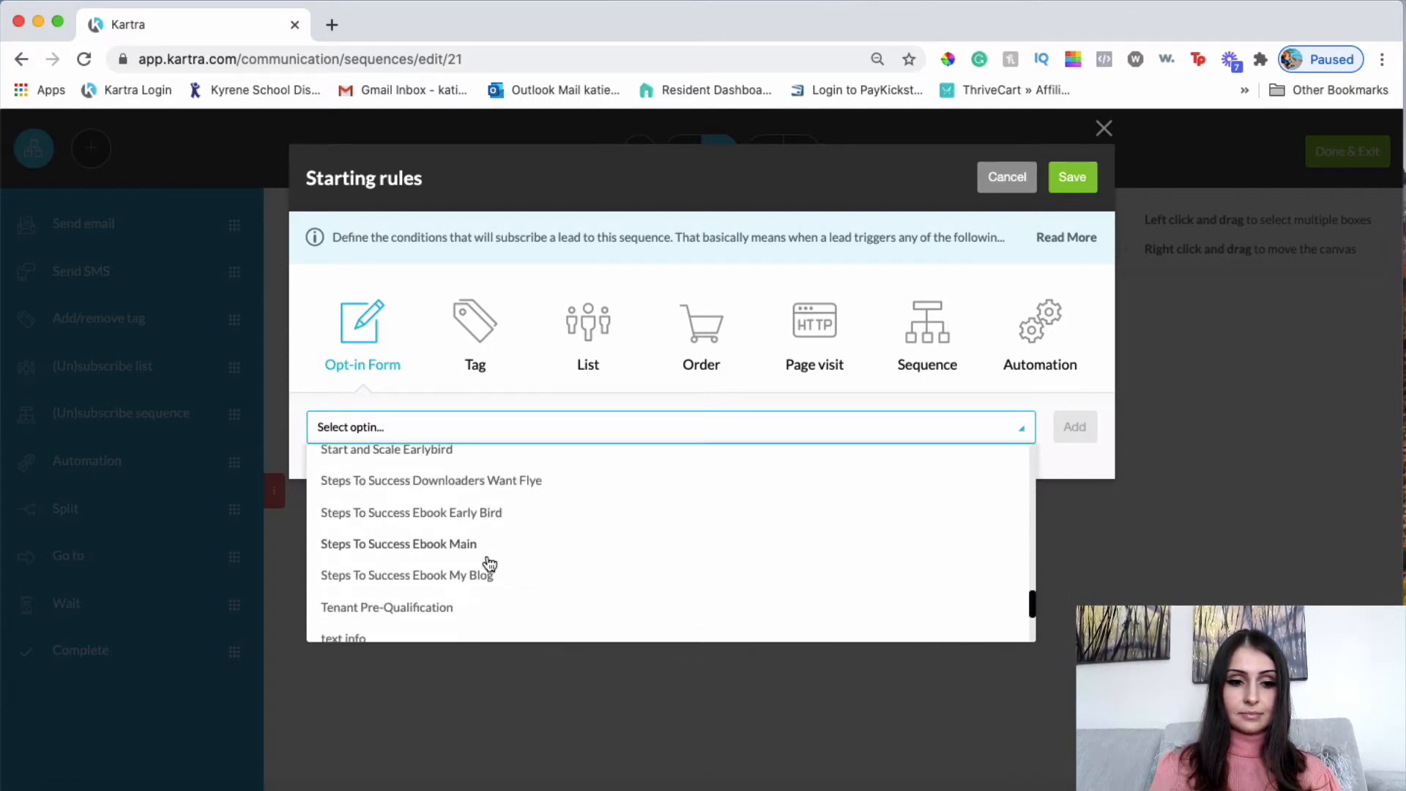
scroll(489, 564, down, 3)
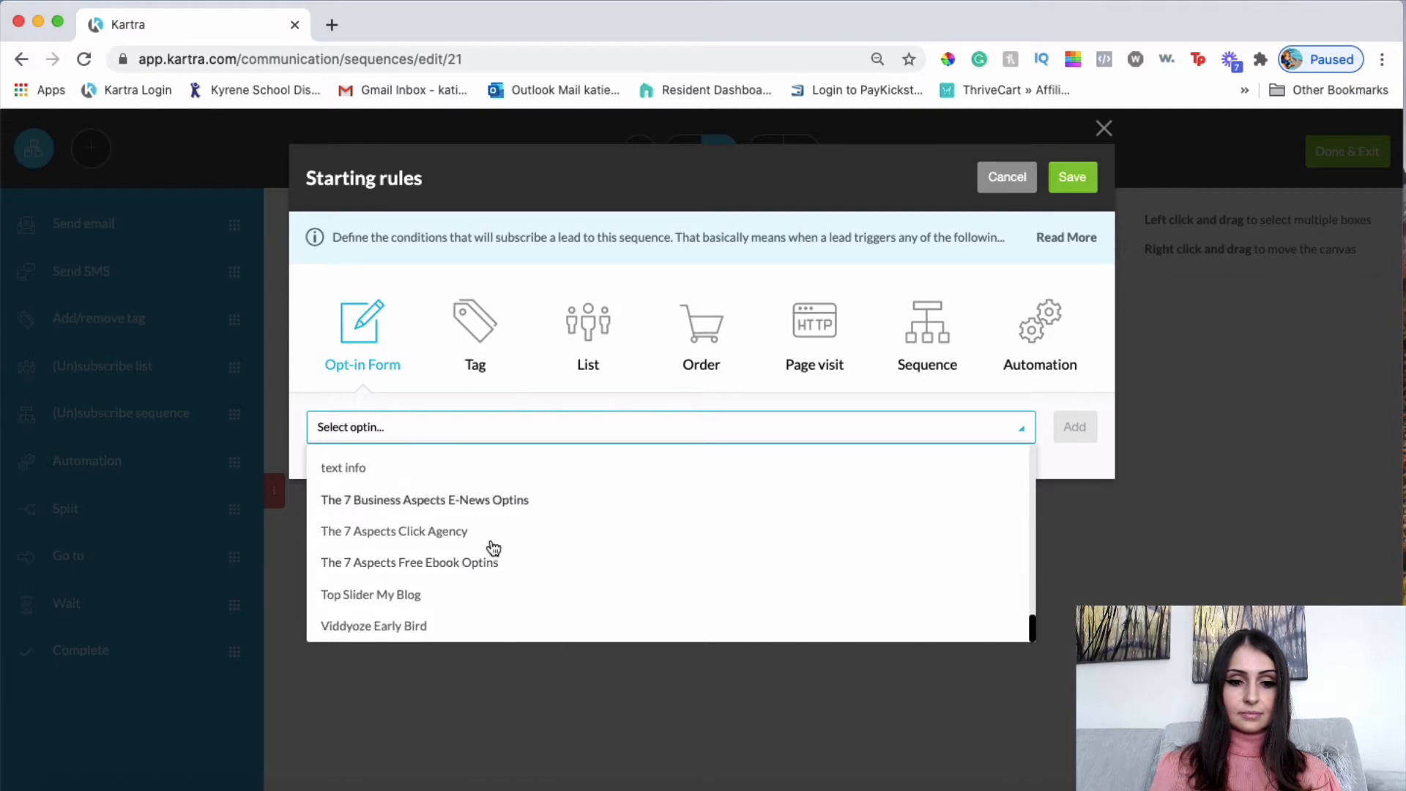
click(495, 566)
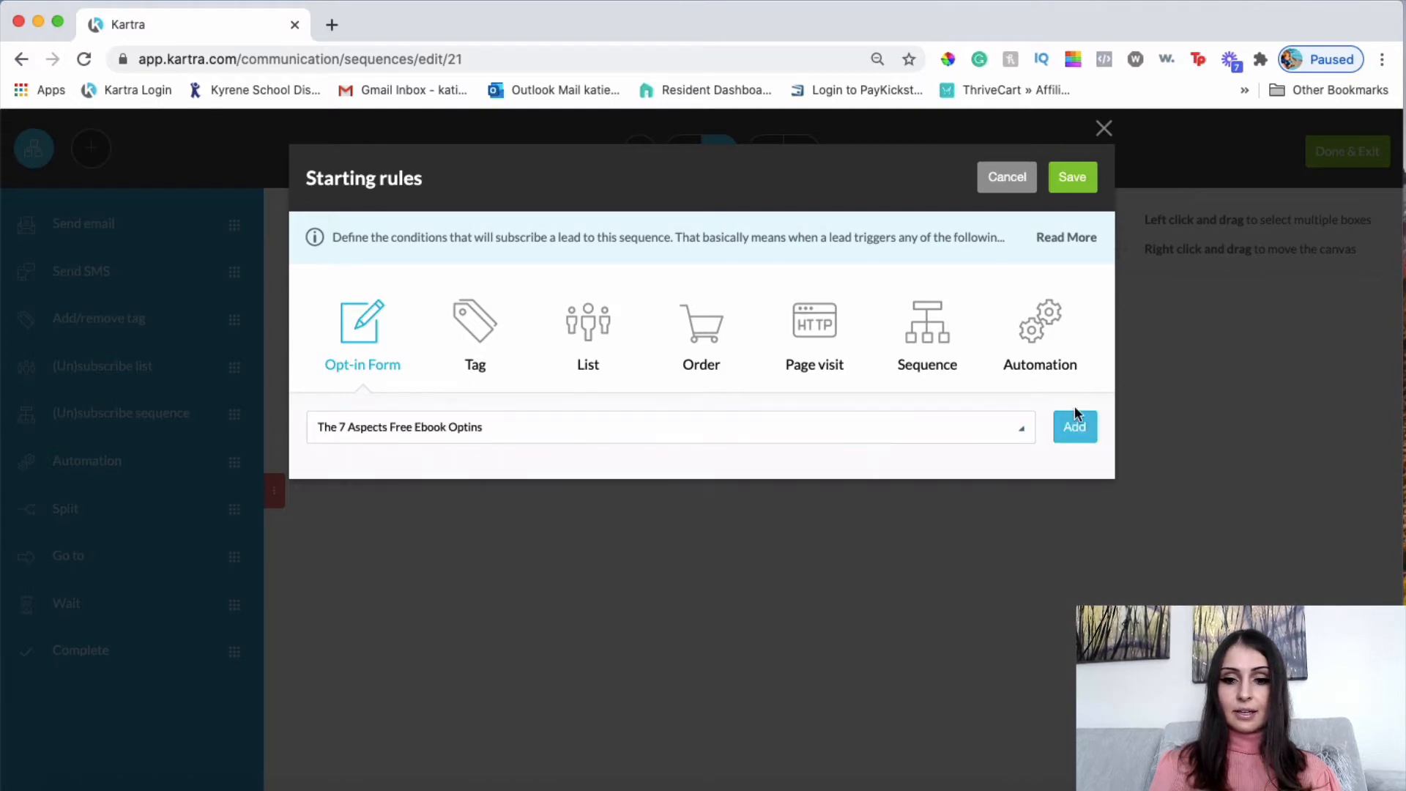
click(1089, 432)
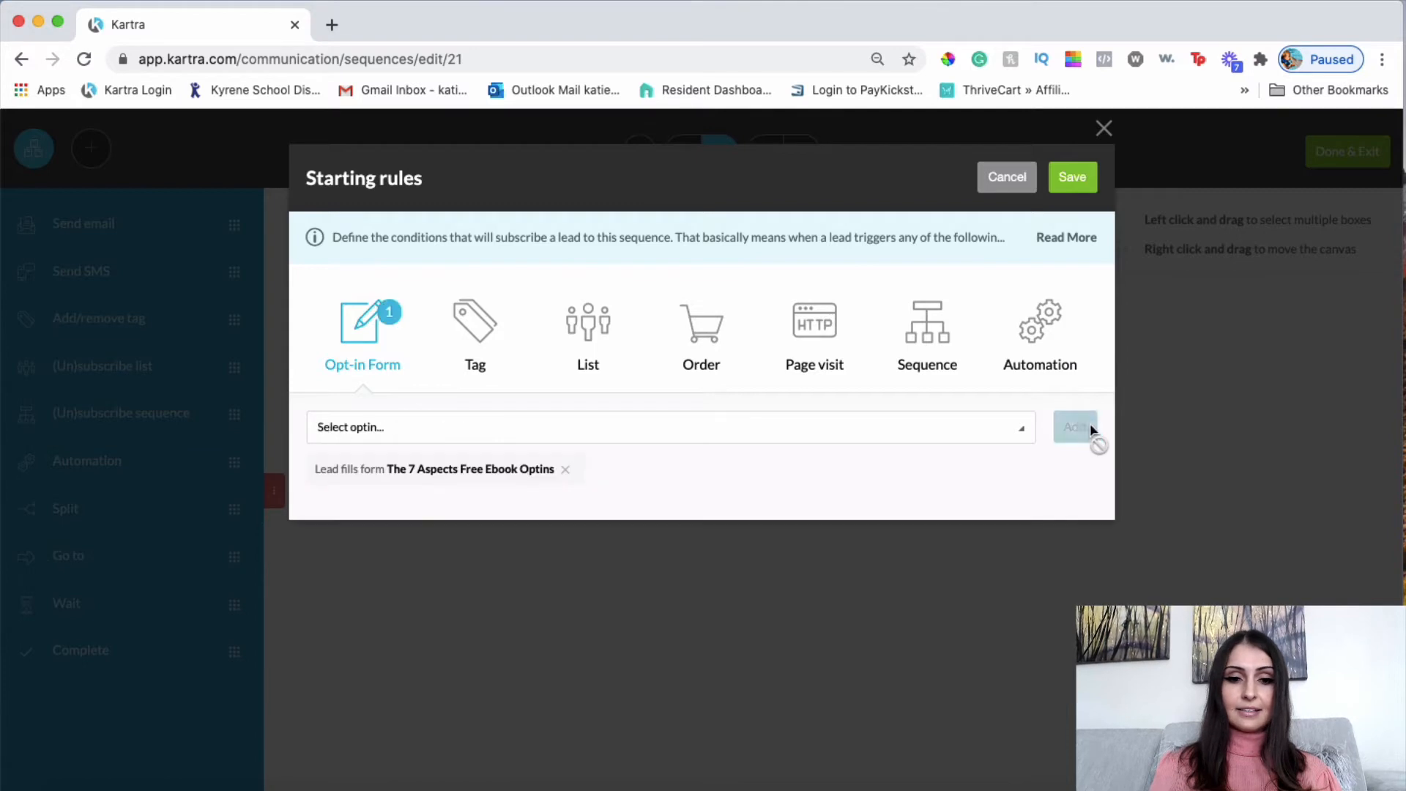
click(1074, 178)
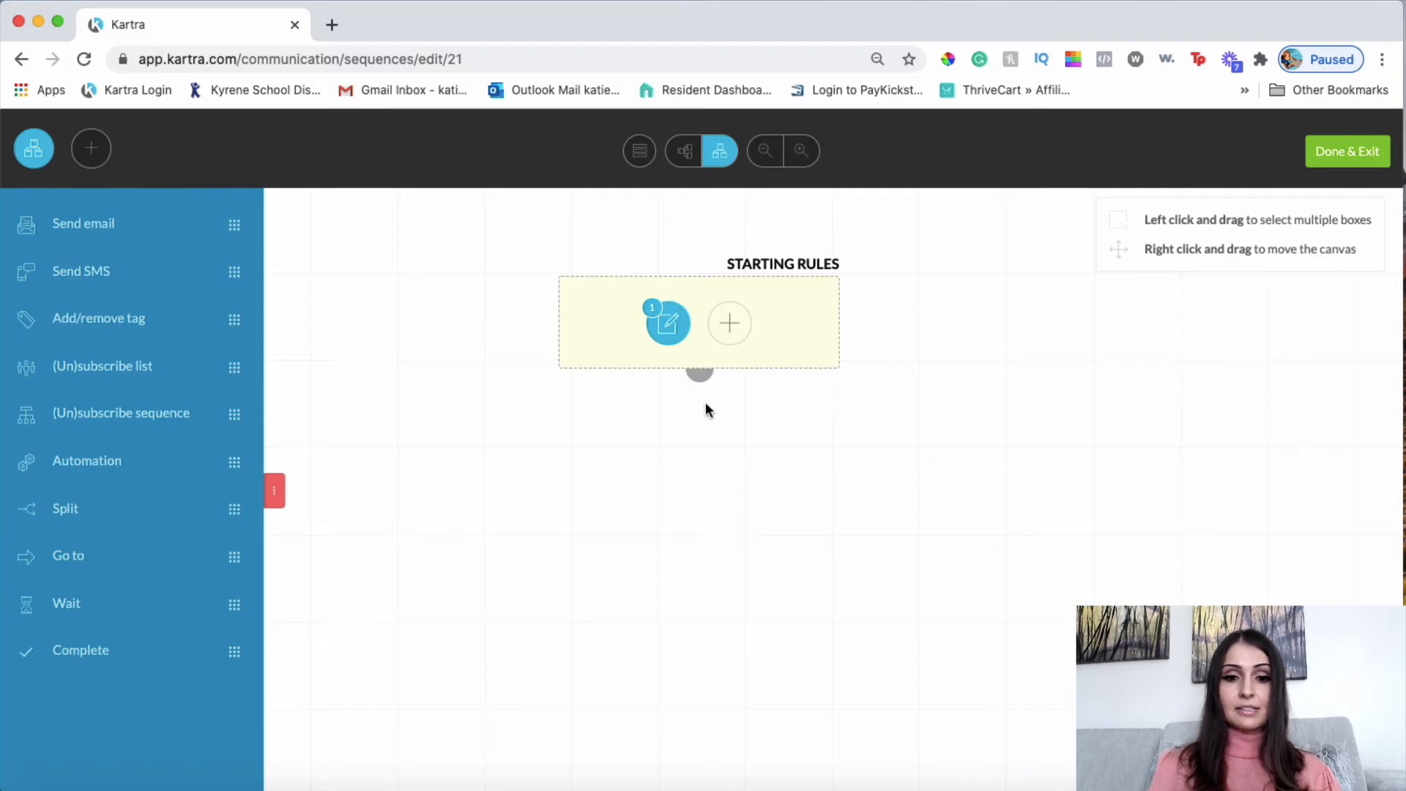
Drag a Send email step onto the canvas below Starting Rules.
mouse_move(616, 297)
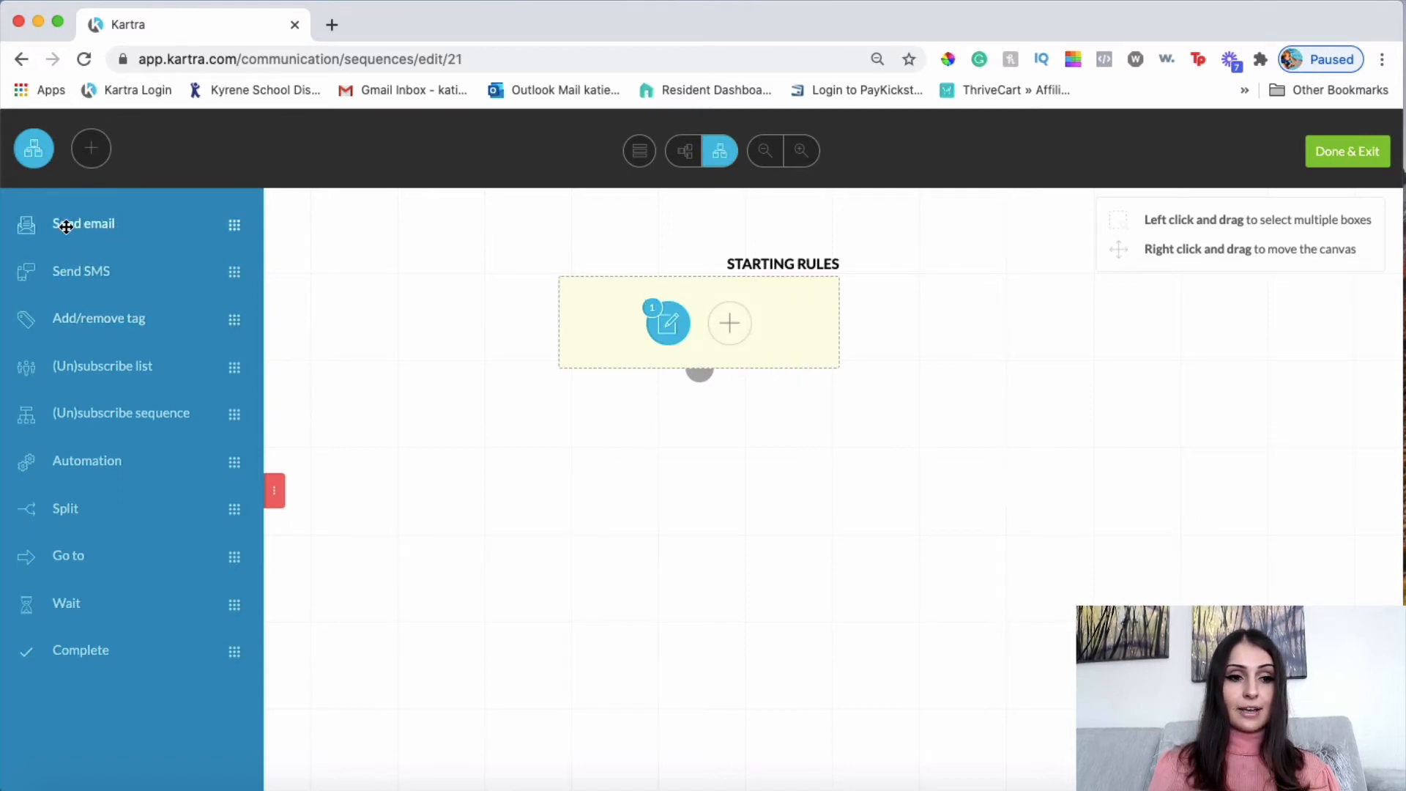
drag(59, 223, 665, 517)
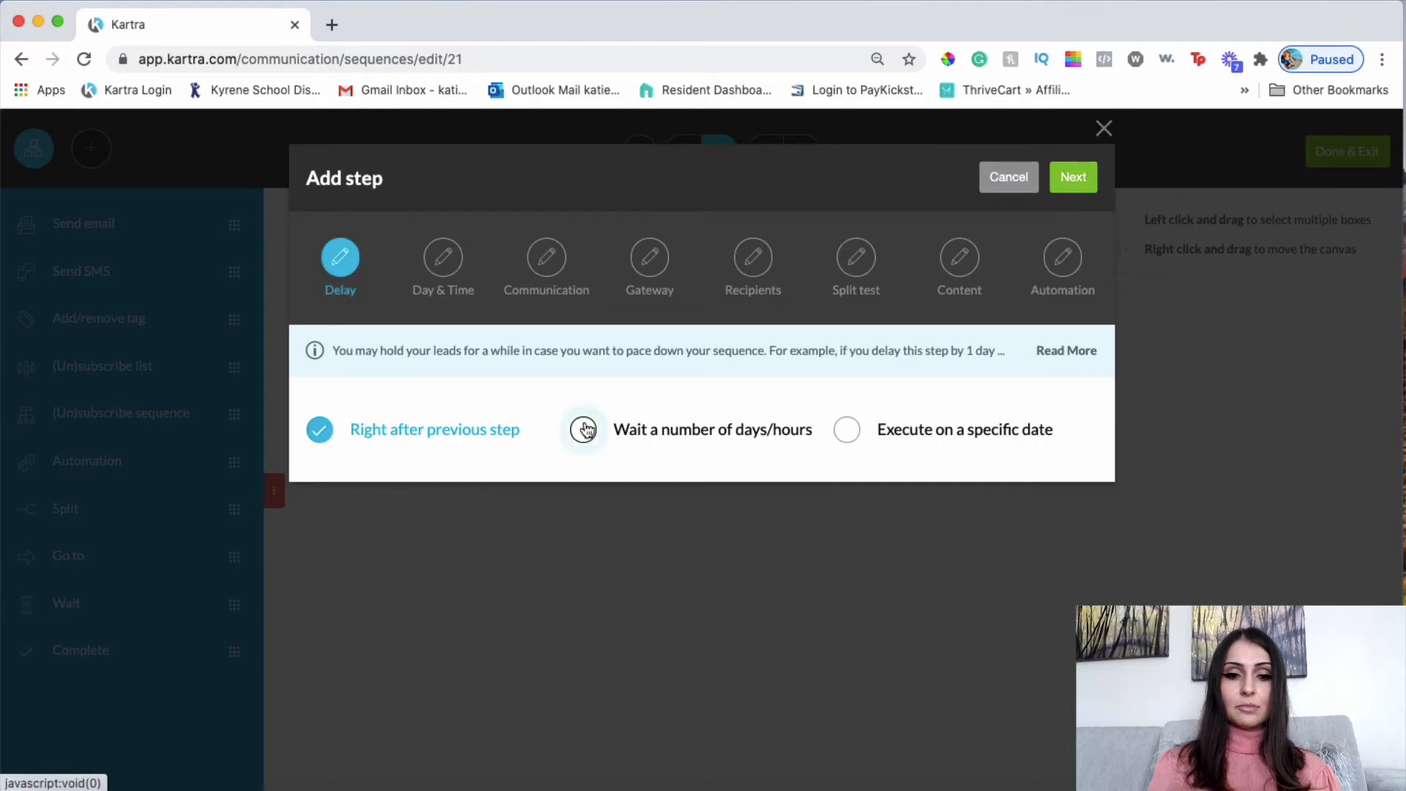
Set the email step to wait 1 day, then continue to Day & Time.
click(584, 431)
drag(400, 507, 342, 504)
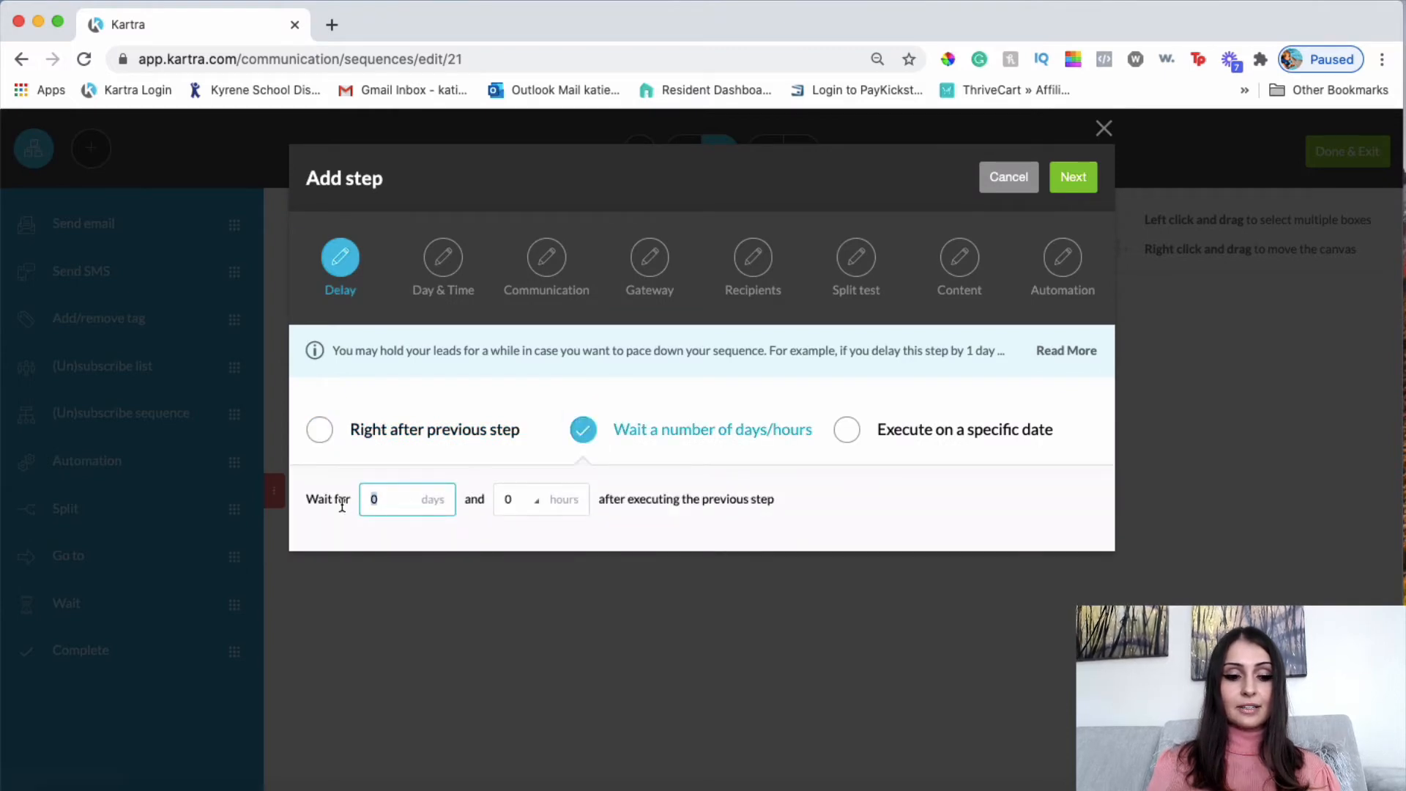
text(1)
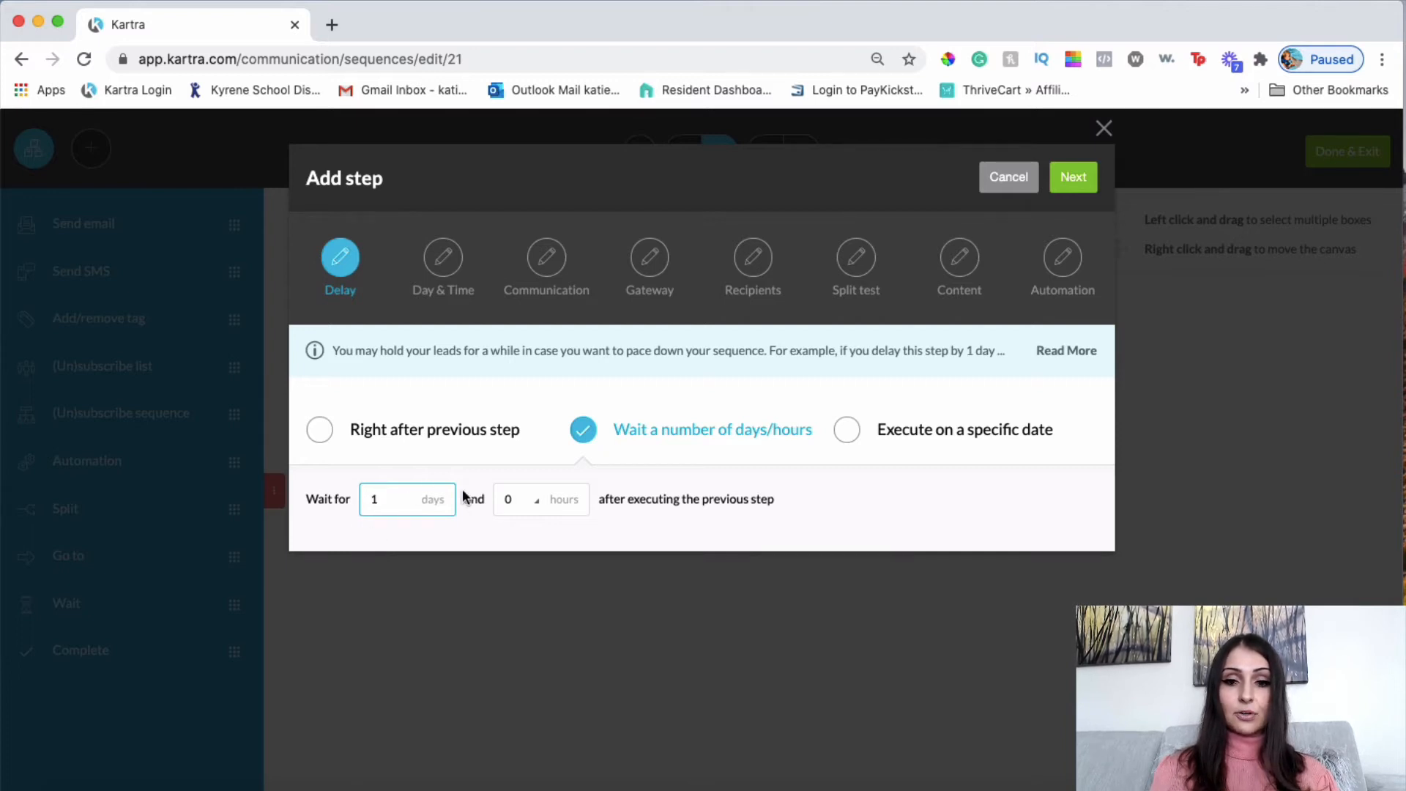
click(1081, 184)
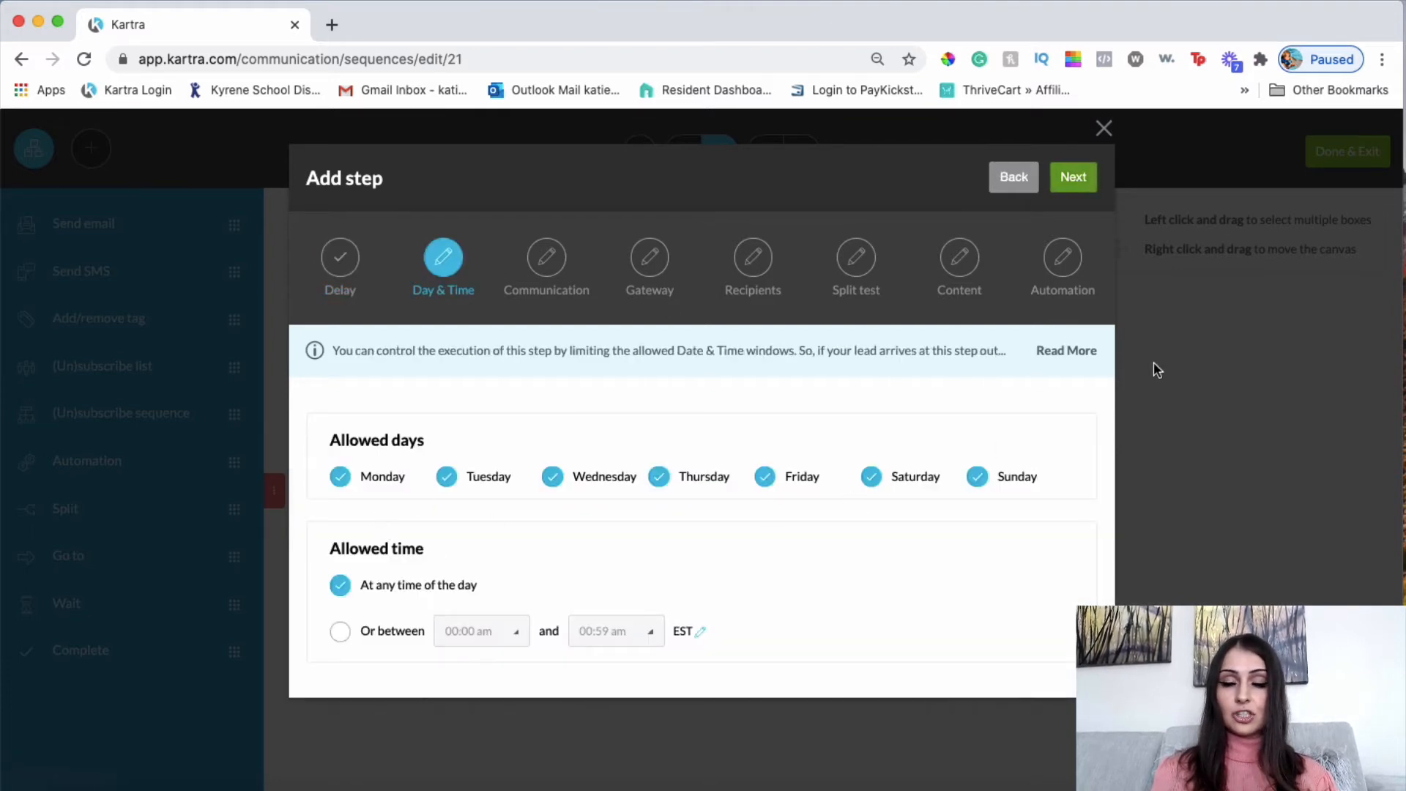
Allow any day and time, name the email 'My personal story...', and clear the send-from address.
click(1071, 183)
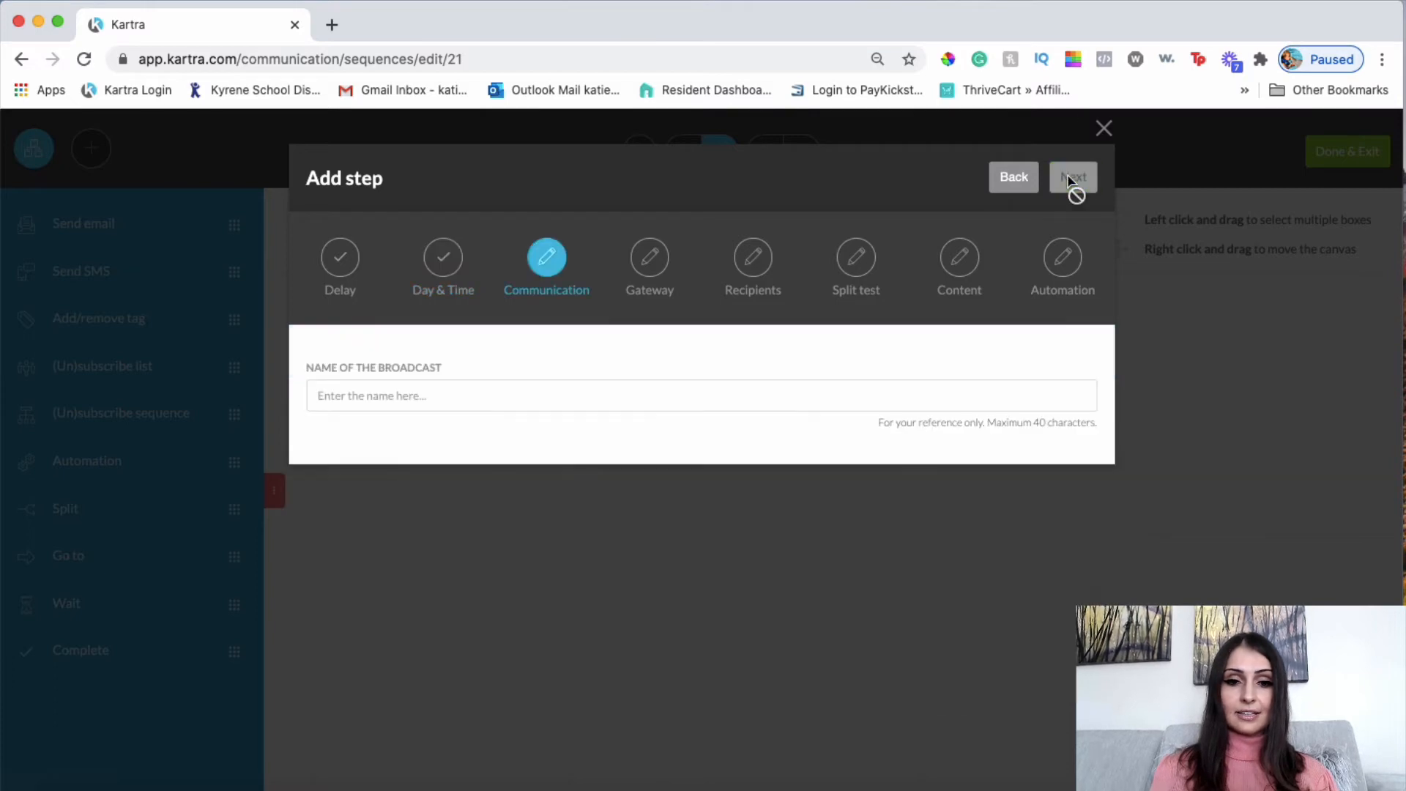
click(432, 398)
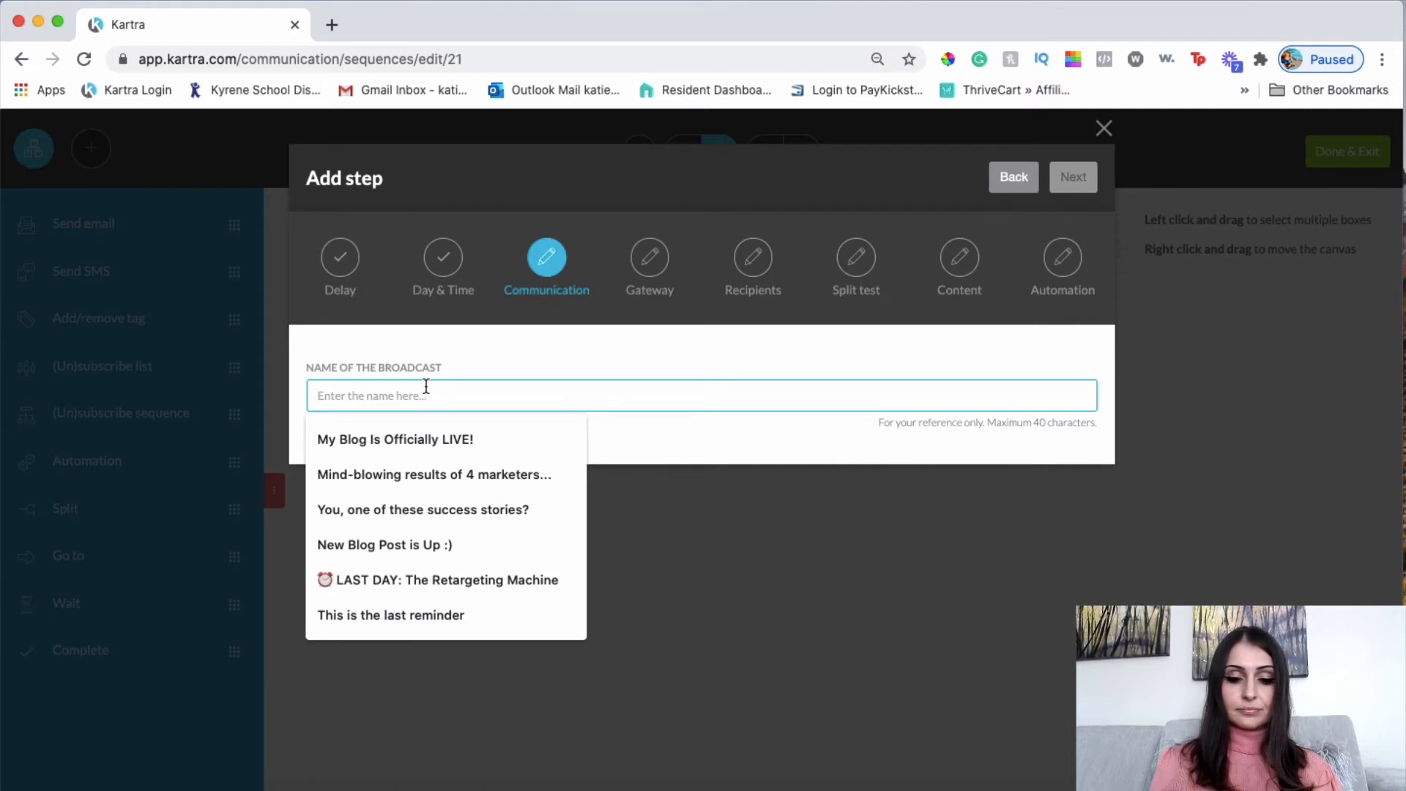
text(My pers)
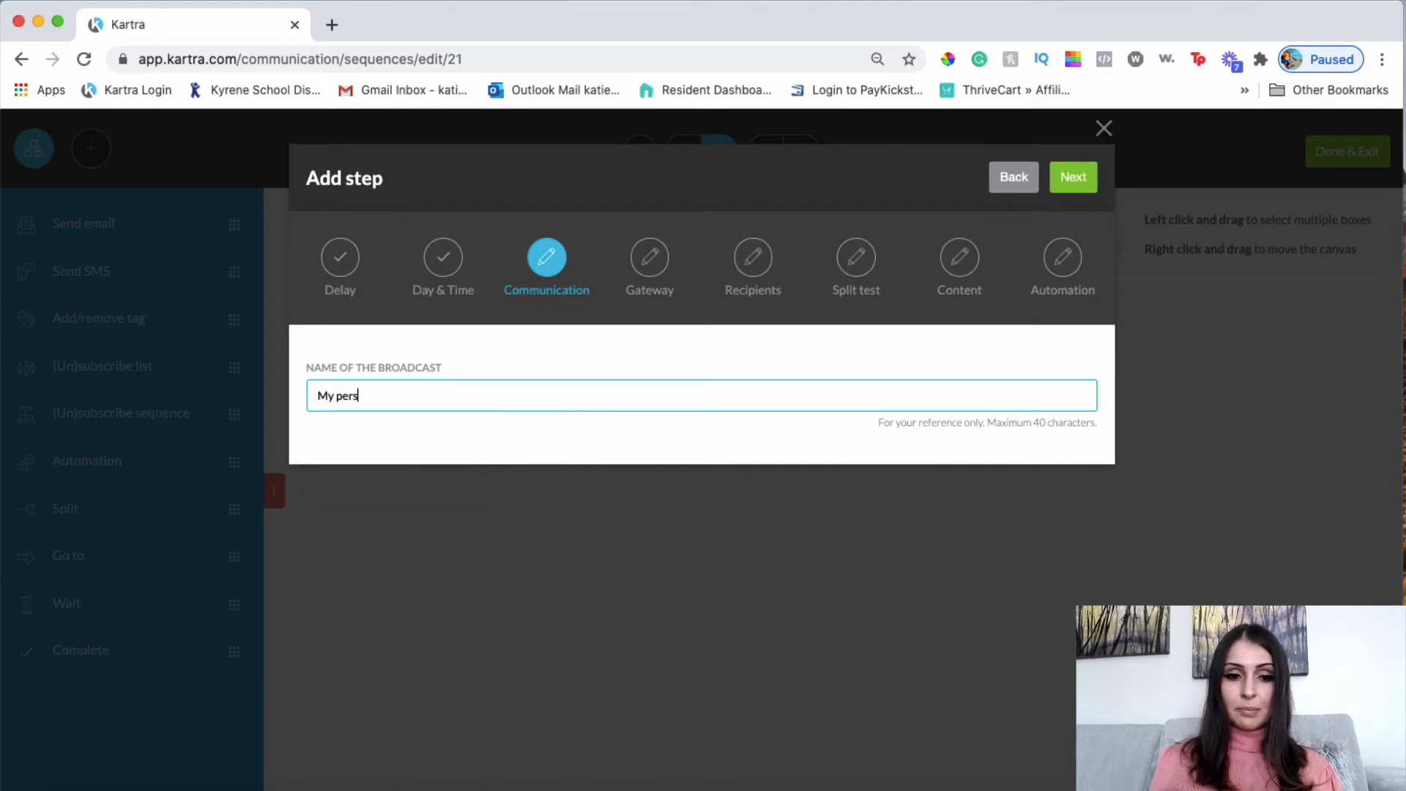
text(onal sec)
key(BackSpace)
key(BackSpace)
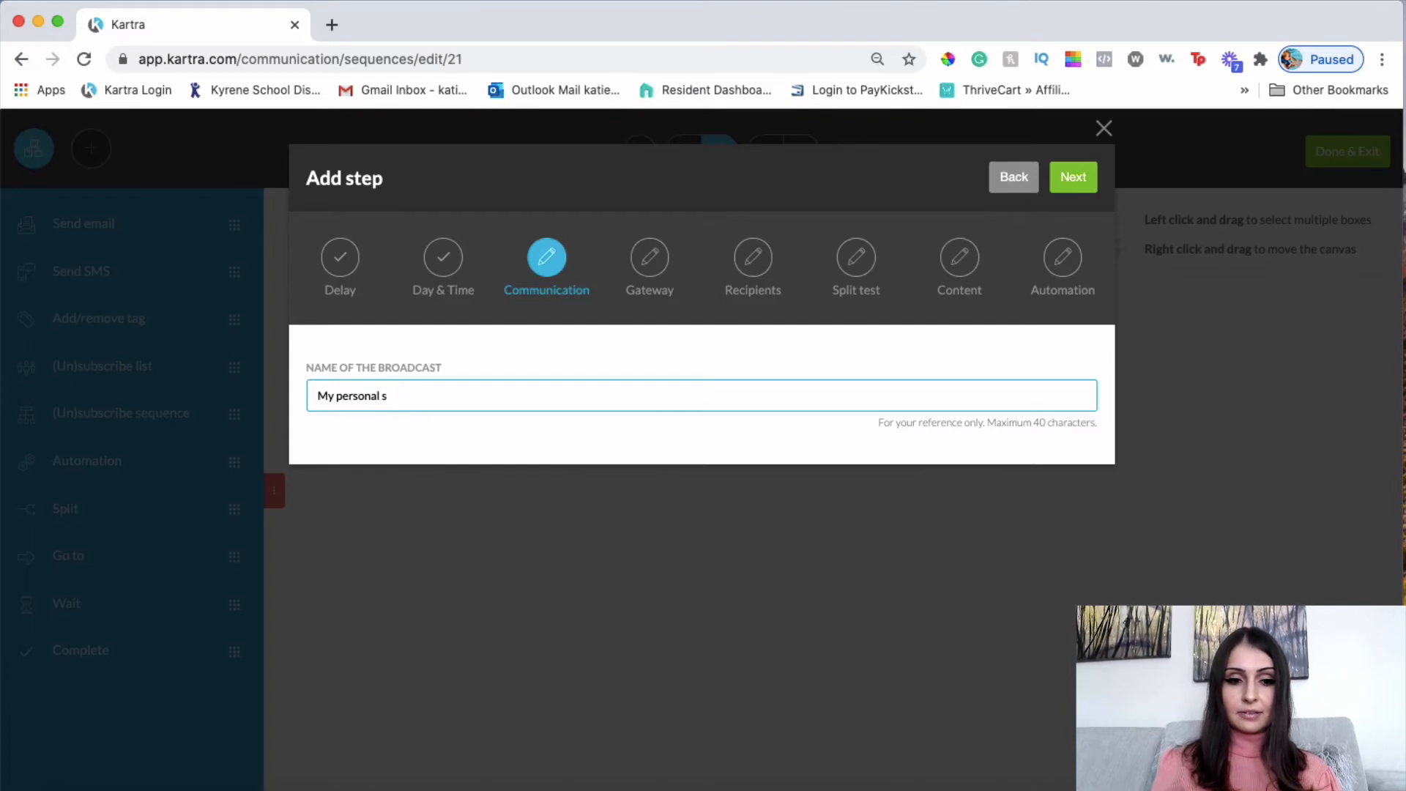
text(tory.)
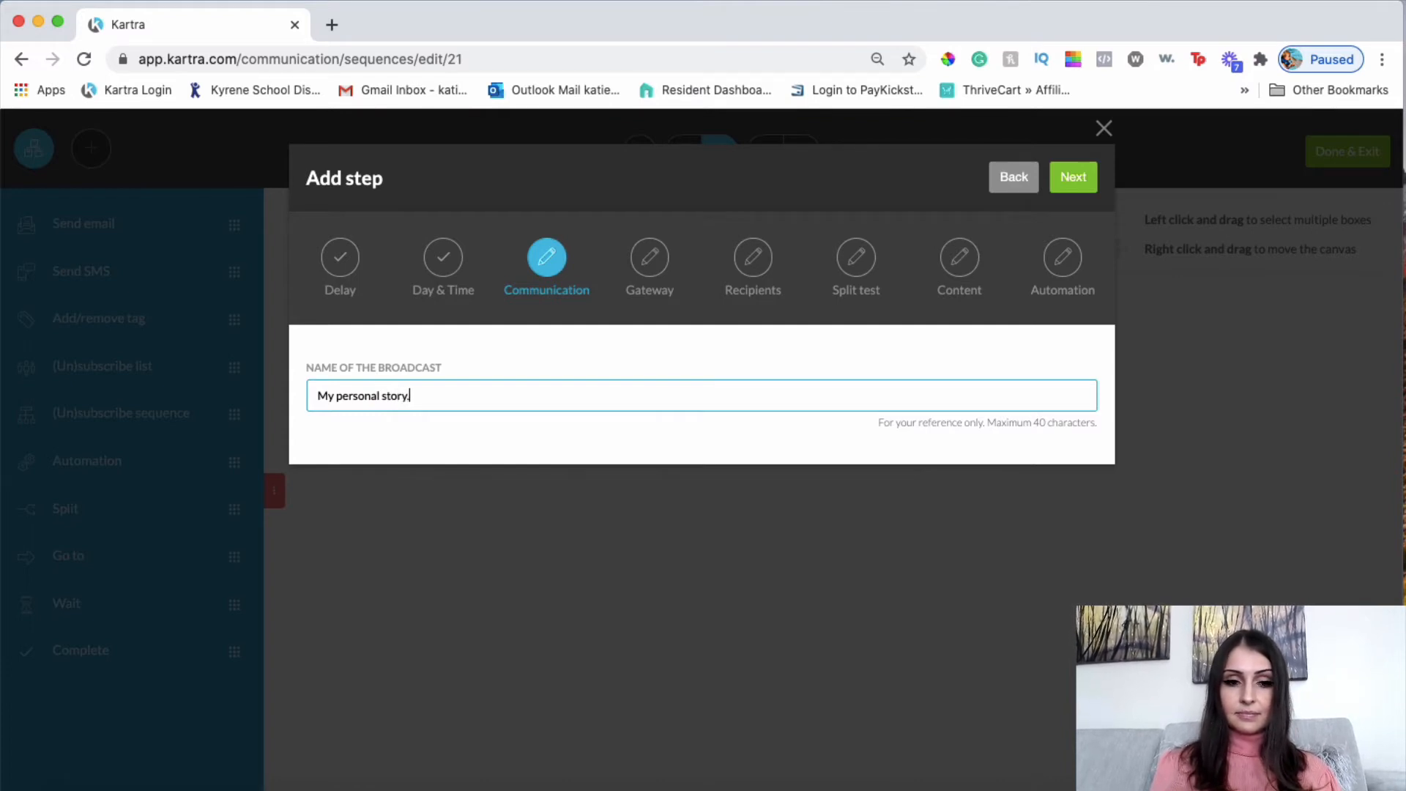
text(..)
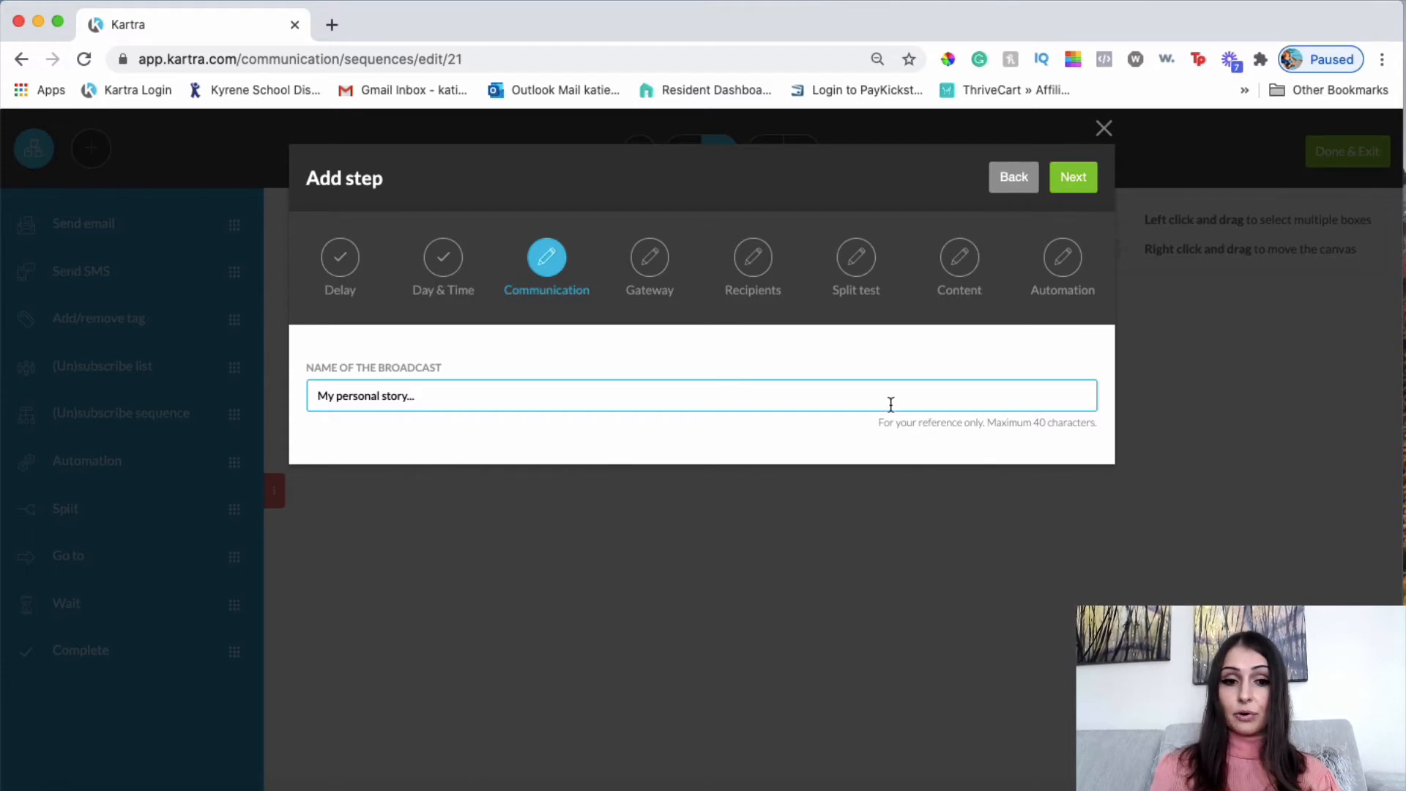
click(1078, 178)
key(BackSpace)
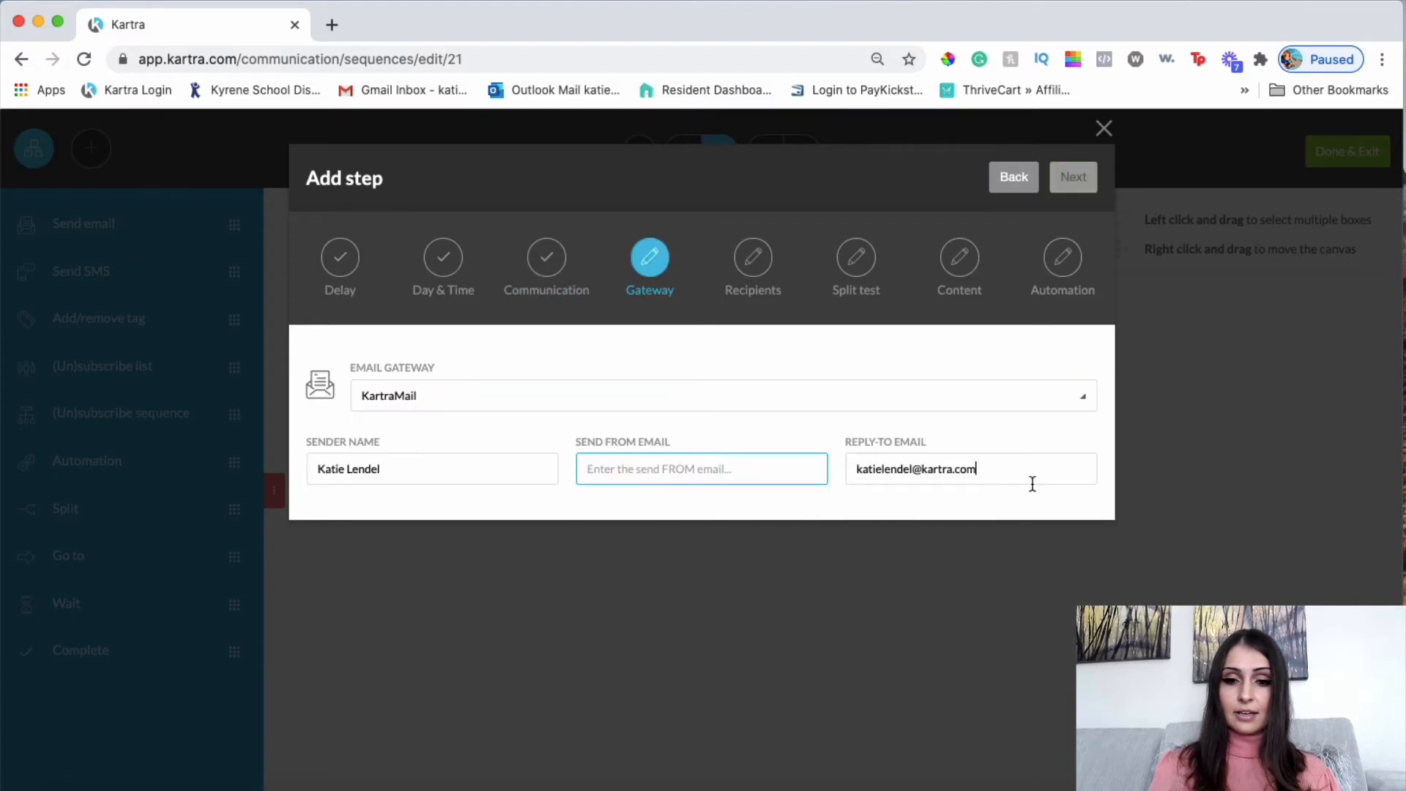
Remove the reply-to address and set the business address as sender, then go to Recipients.
drag(1027, 475, 849, 463)
key(BackSpace)
click(663, 468)
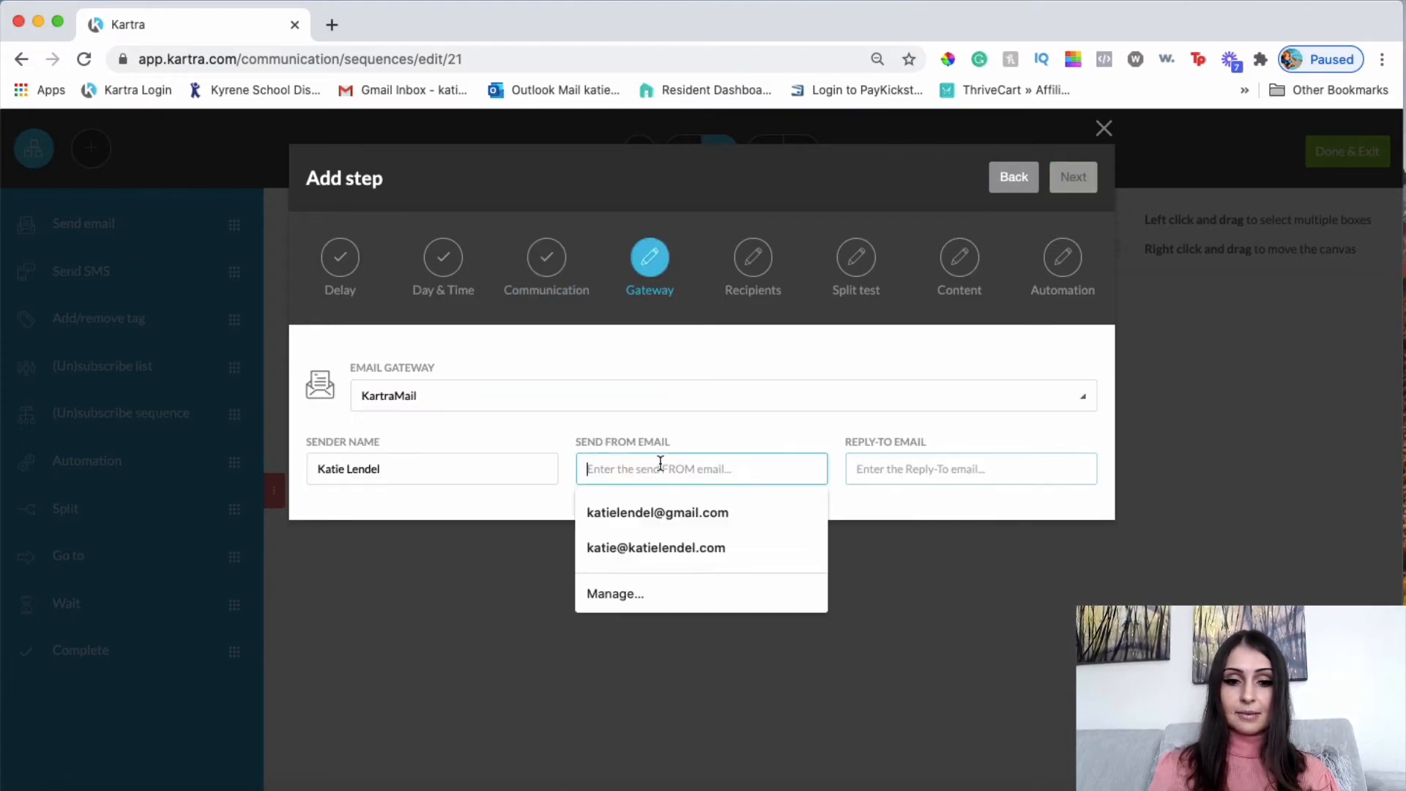
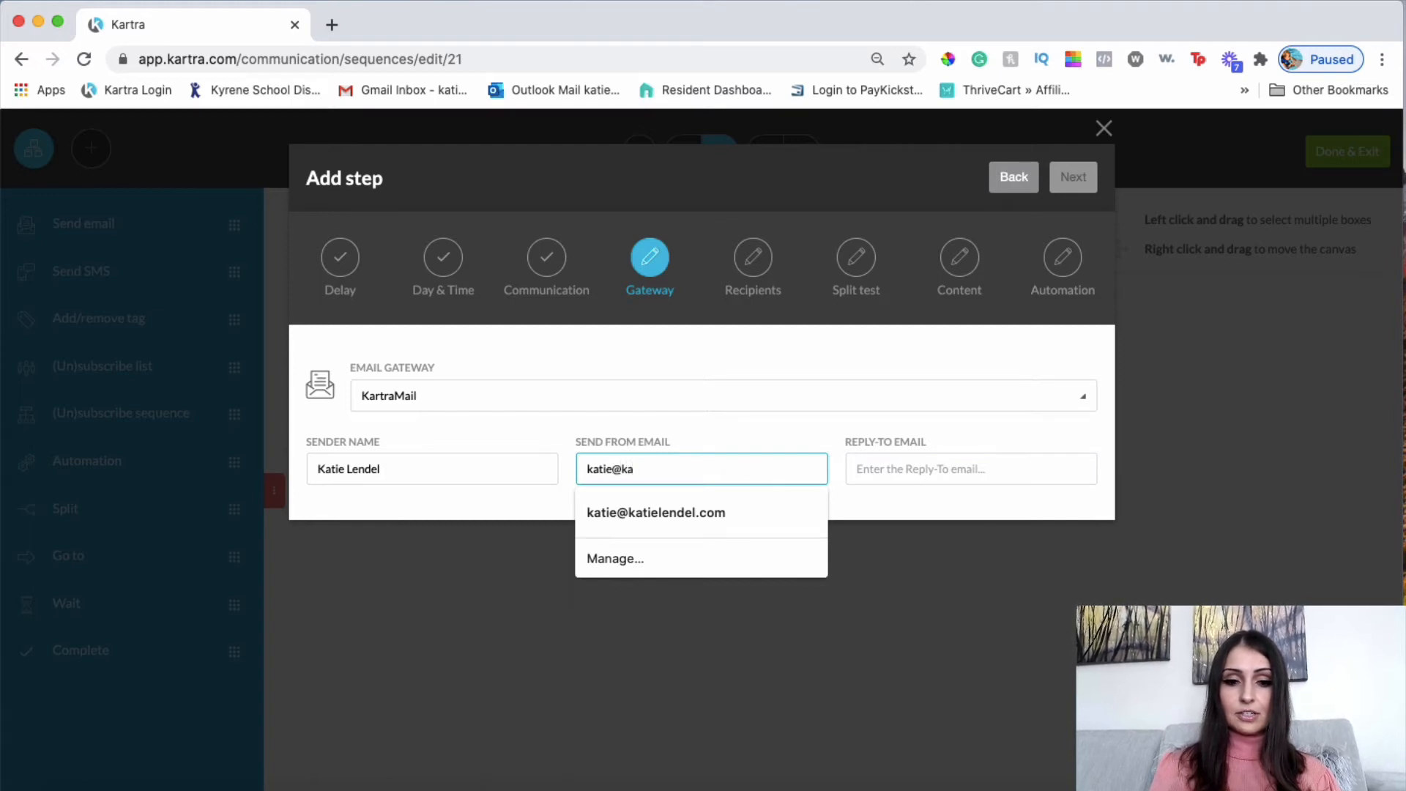
click(718, 509)
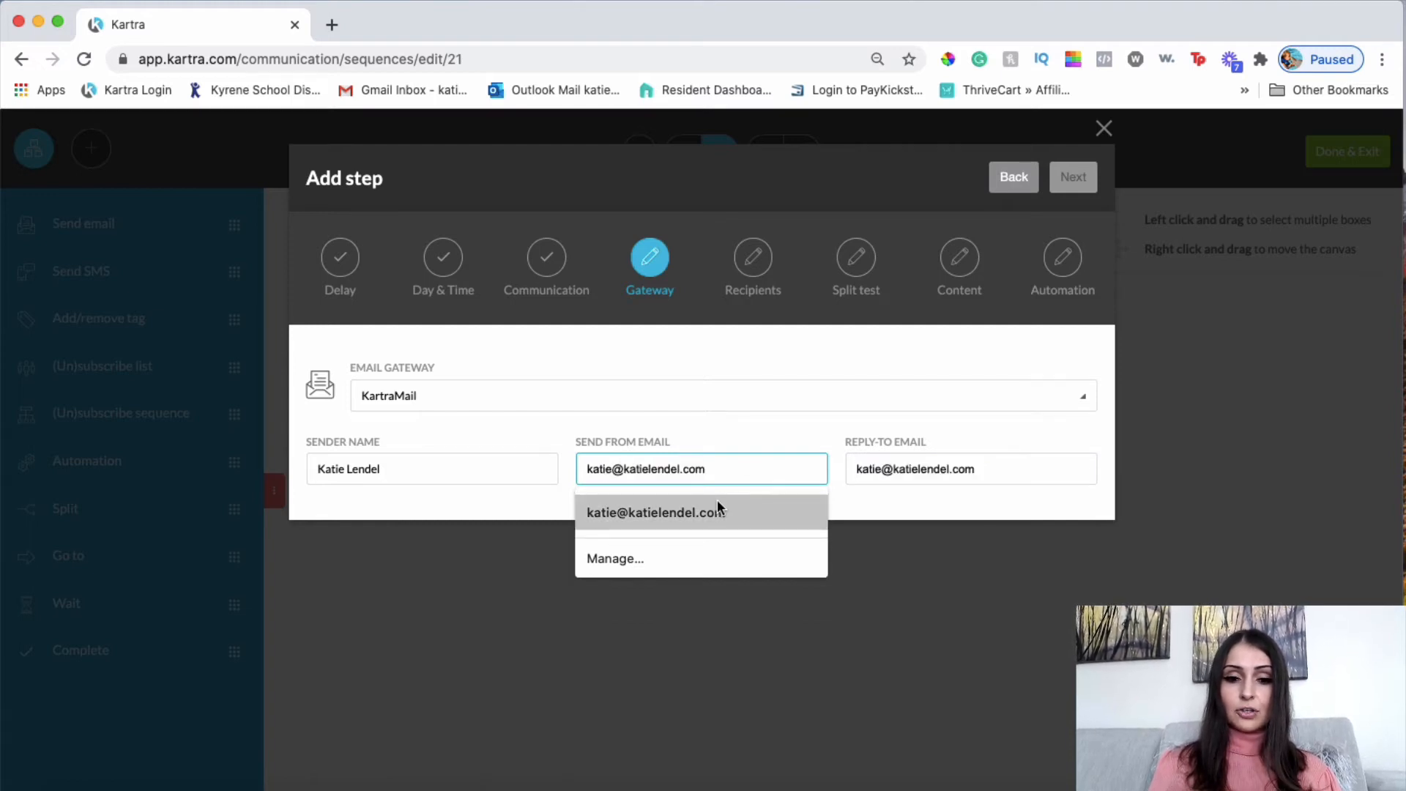
click(718, 505)
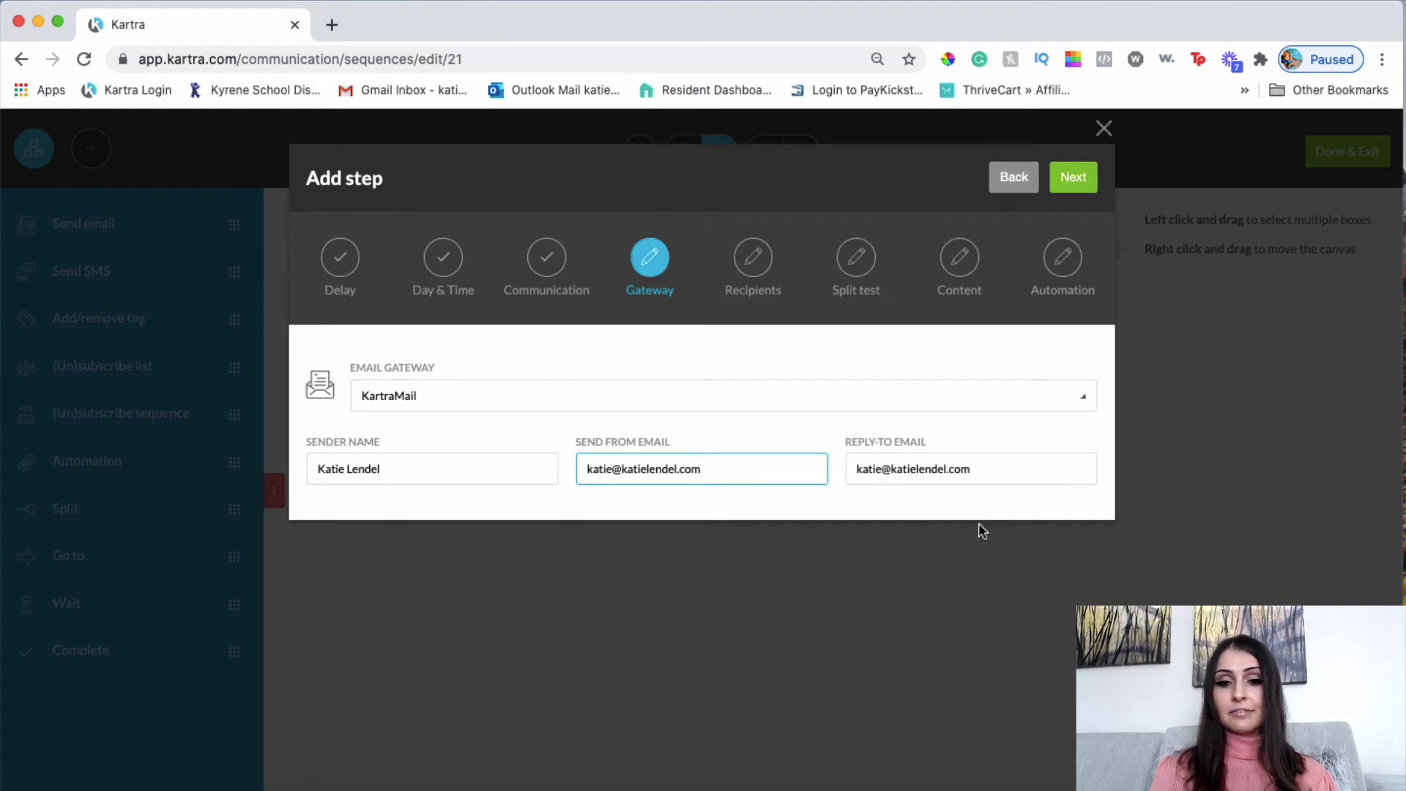
click(1004, 460)
click(1013, 416)
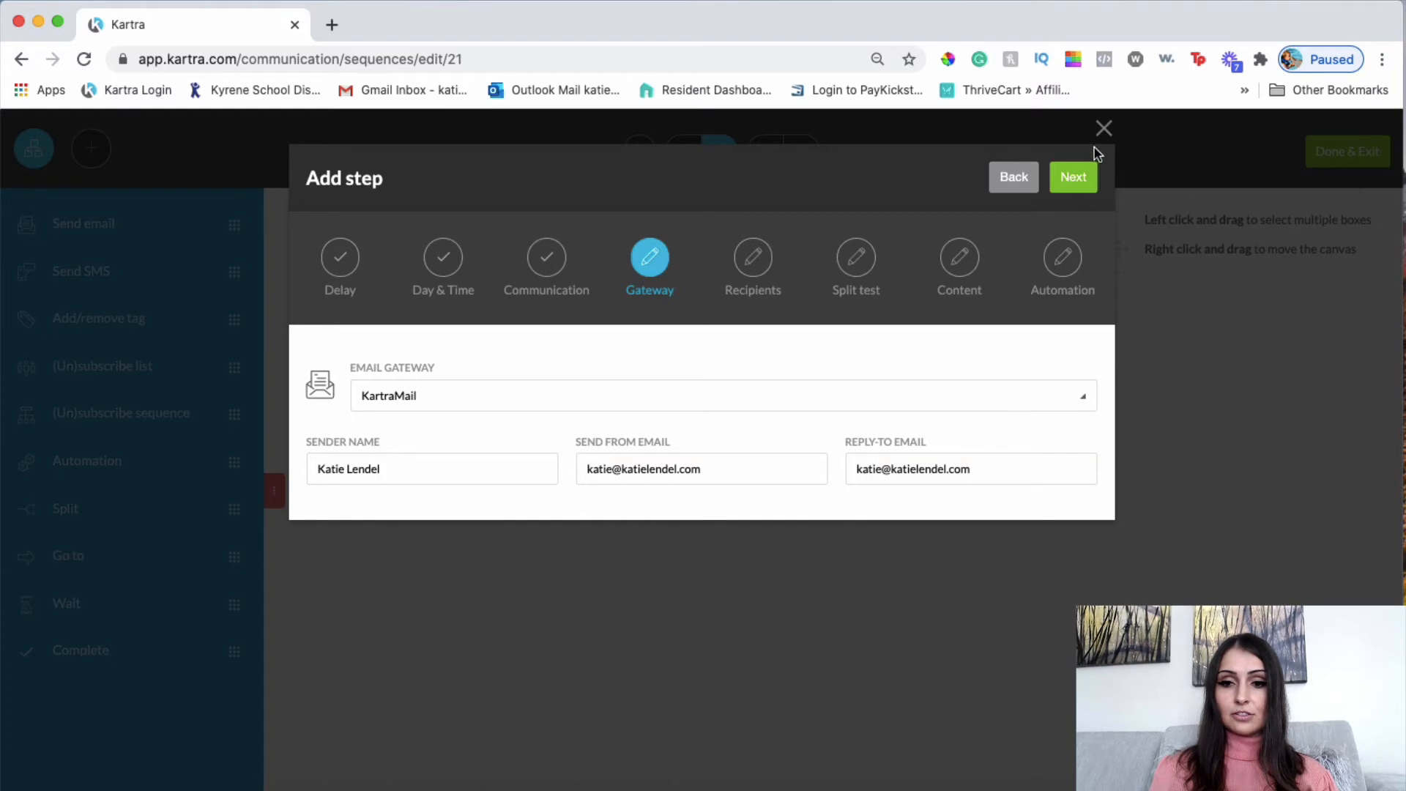
click(1082, 188)
Send to anyone reaching this step and choose Single email instead of a split test.
click(357, 429)
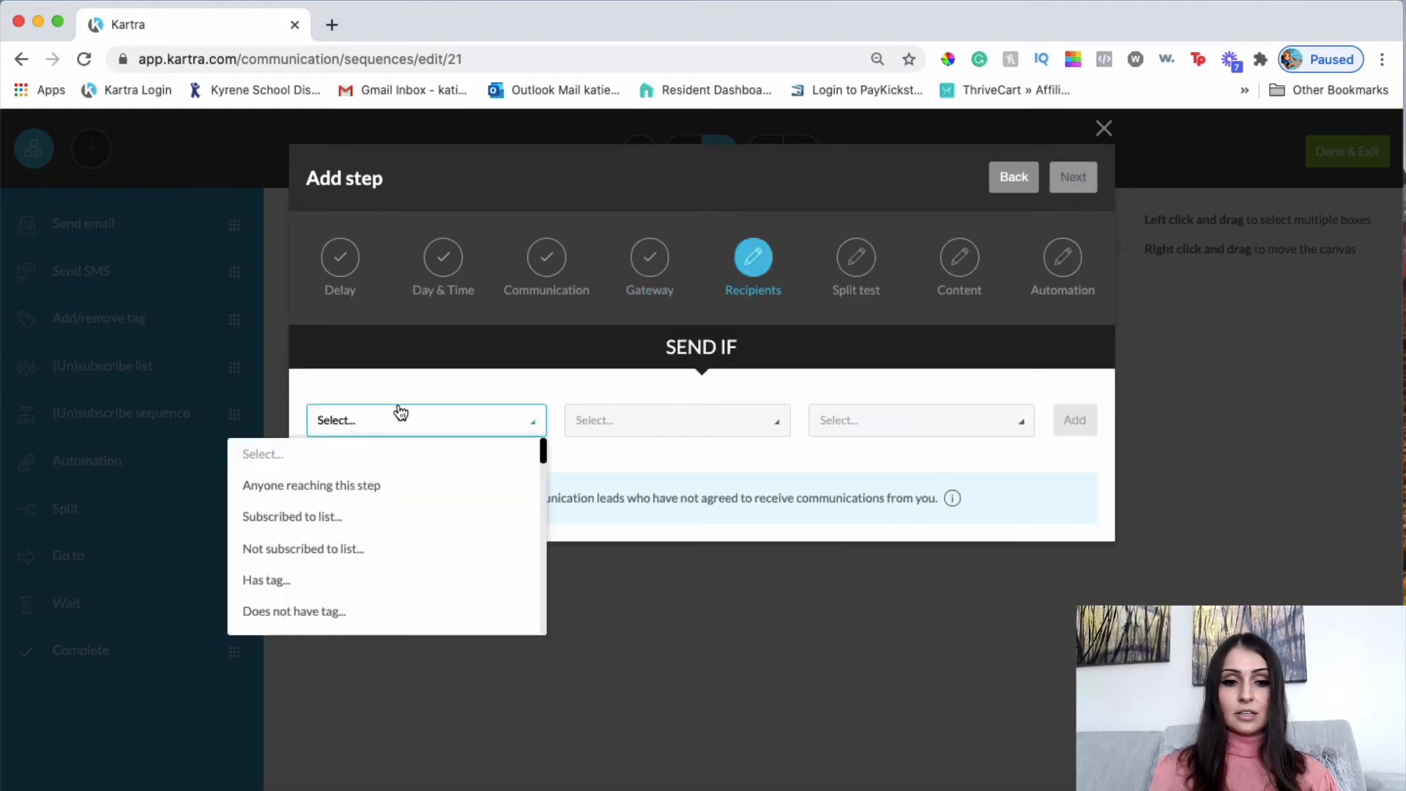
click(397, 415)
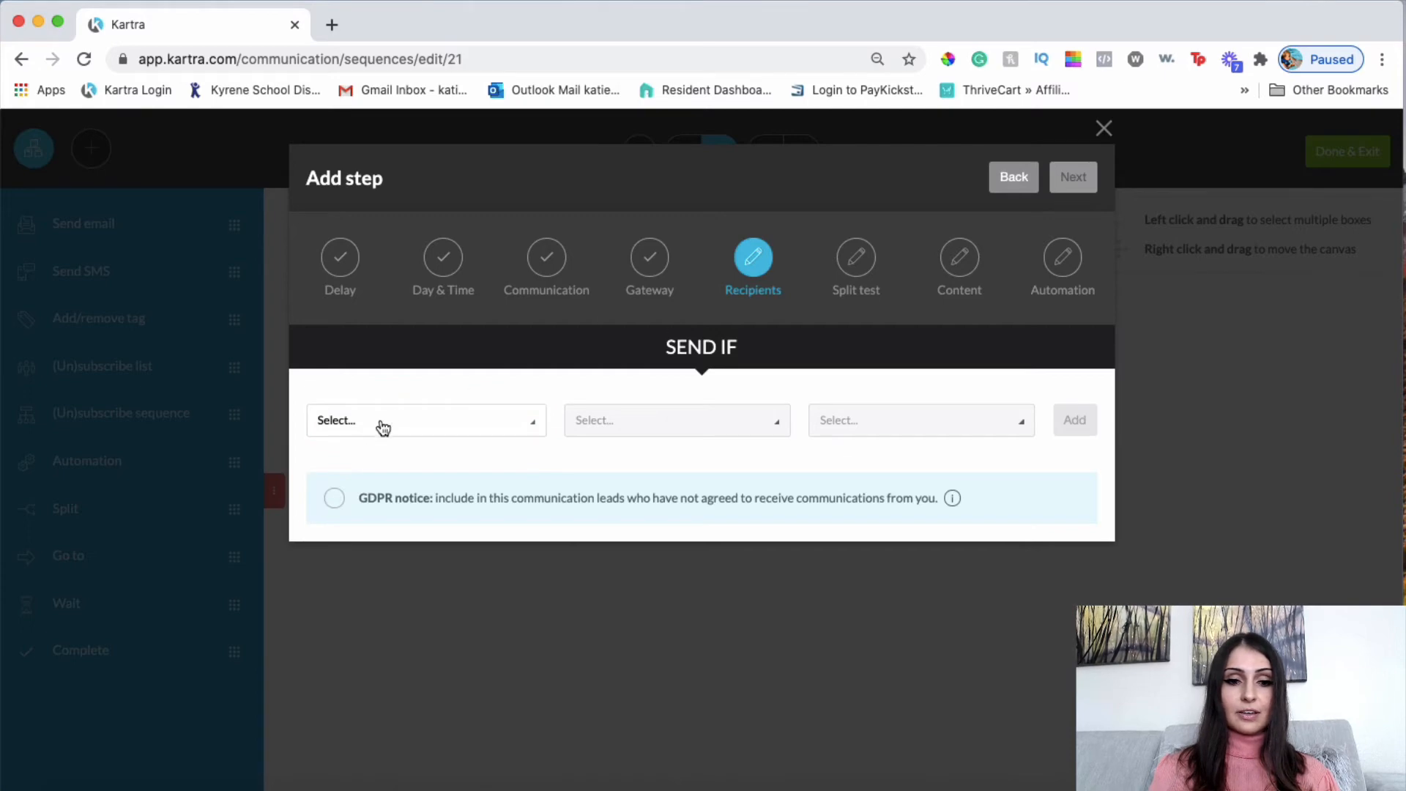
click(351, 425)
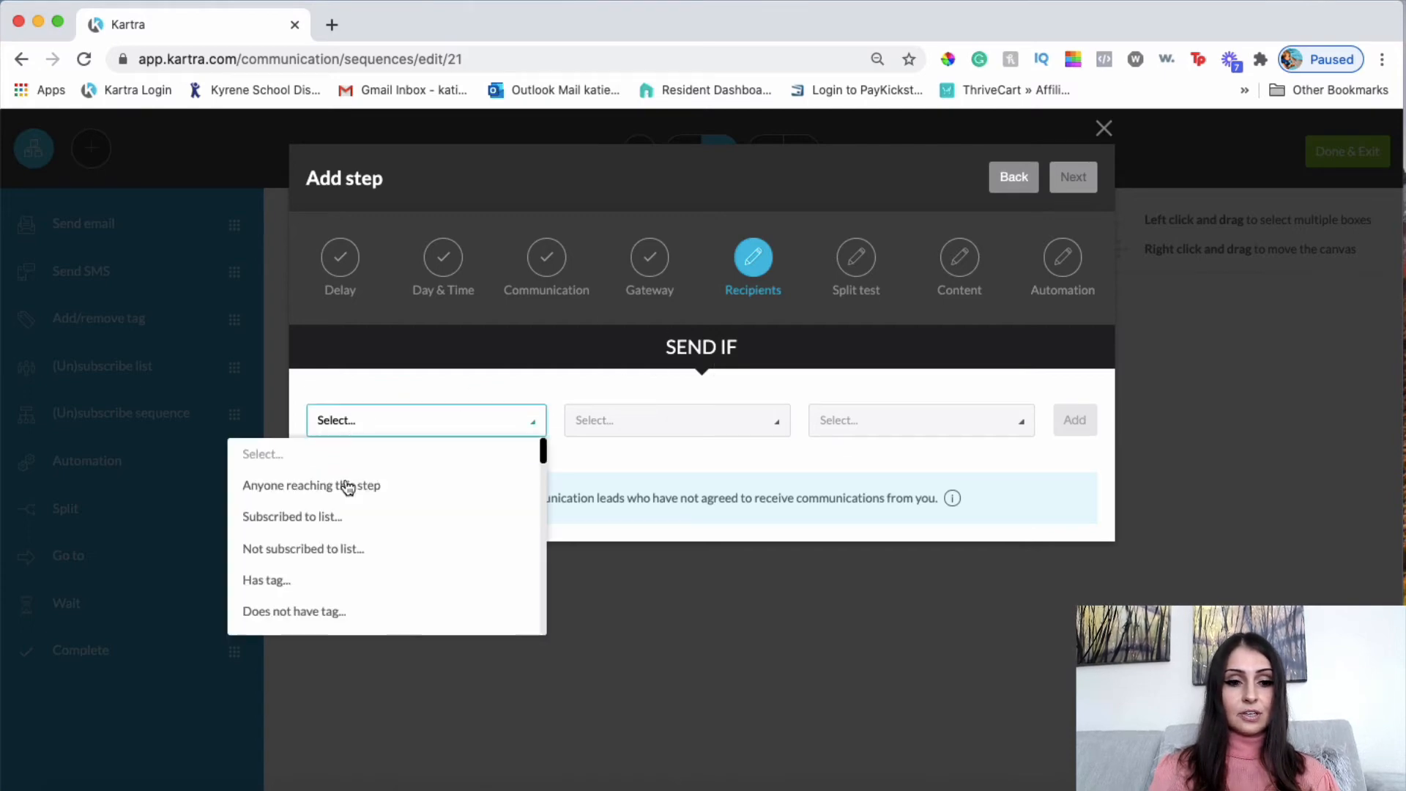
click(349, 484)
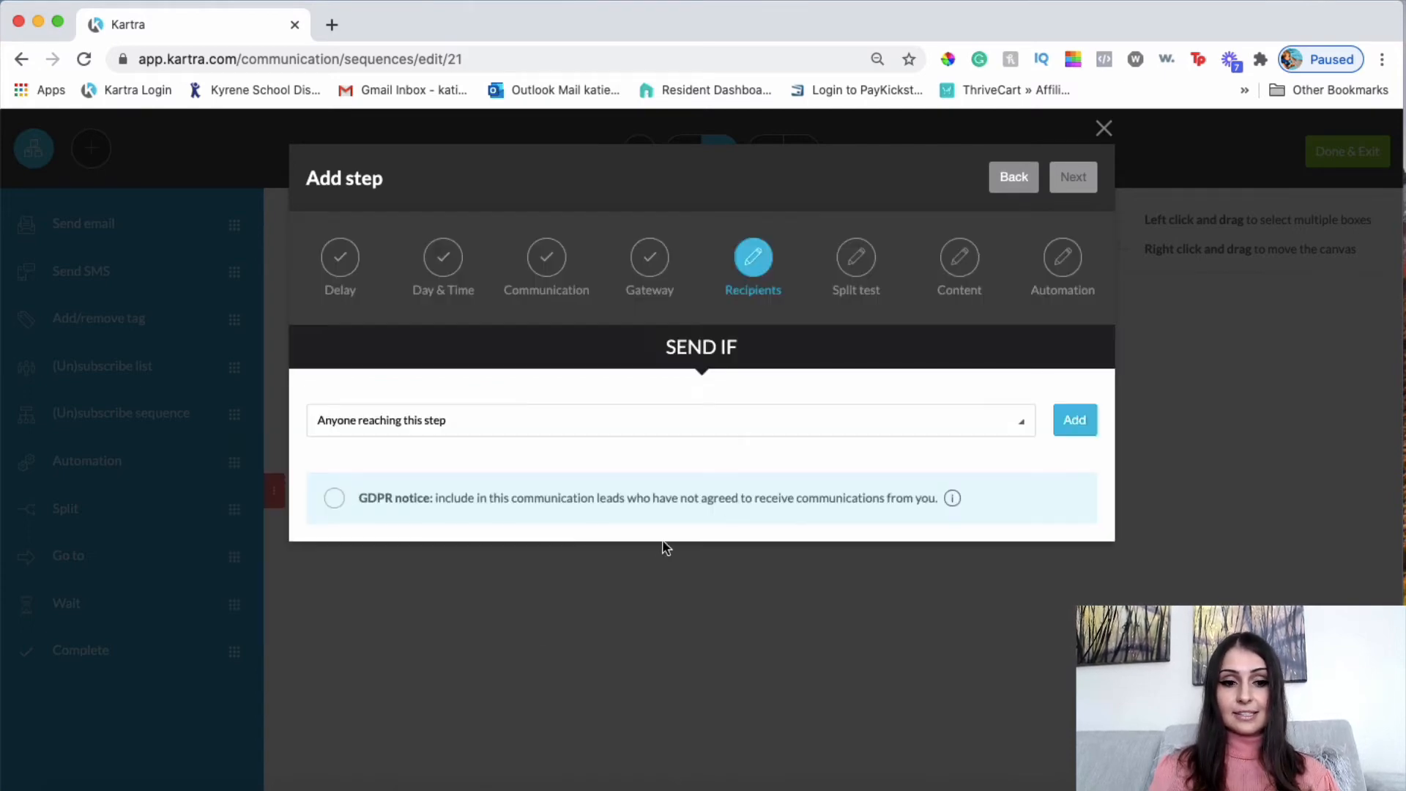
click(1091, 422)
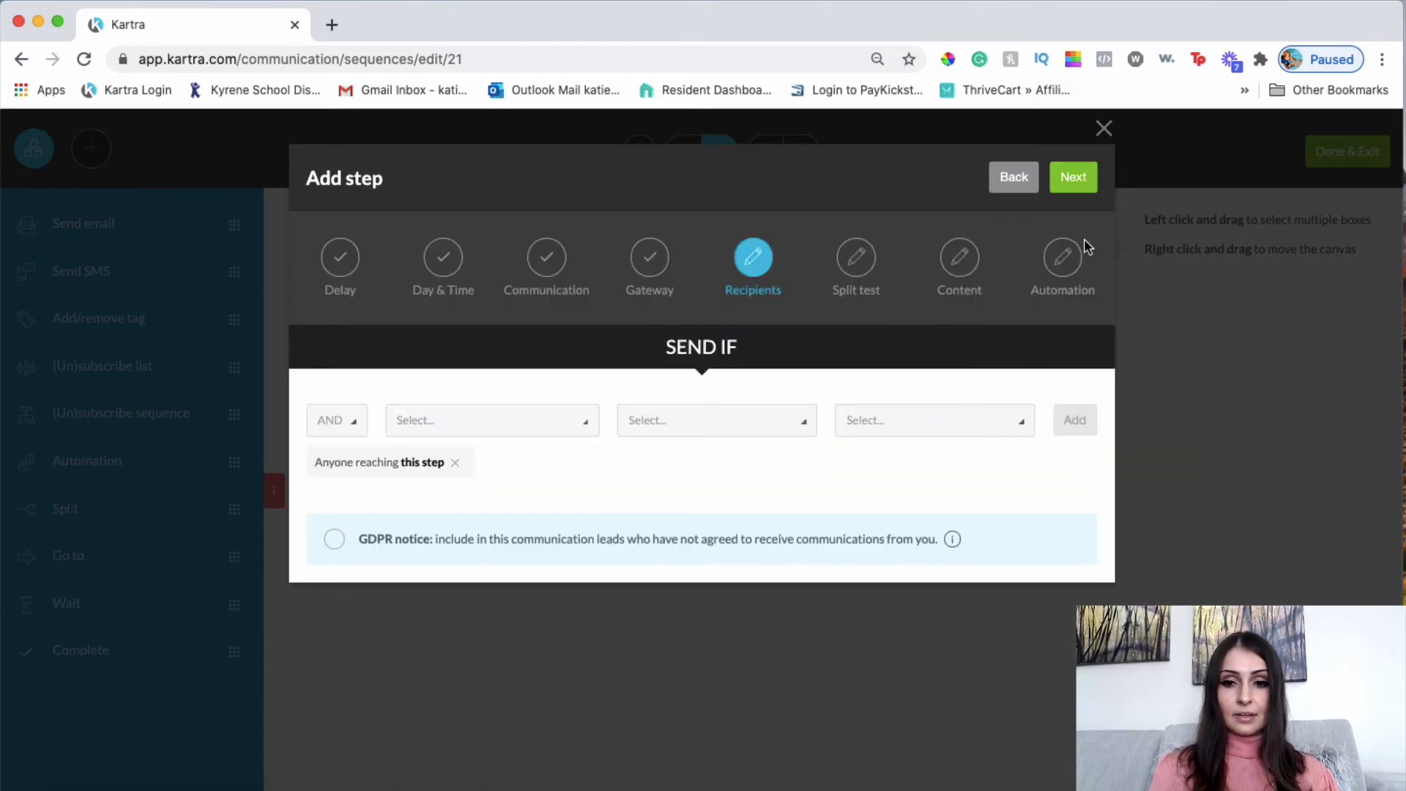
click(1077, 179)
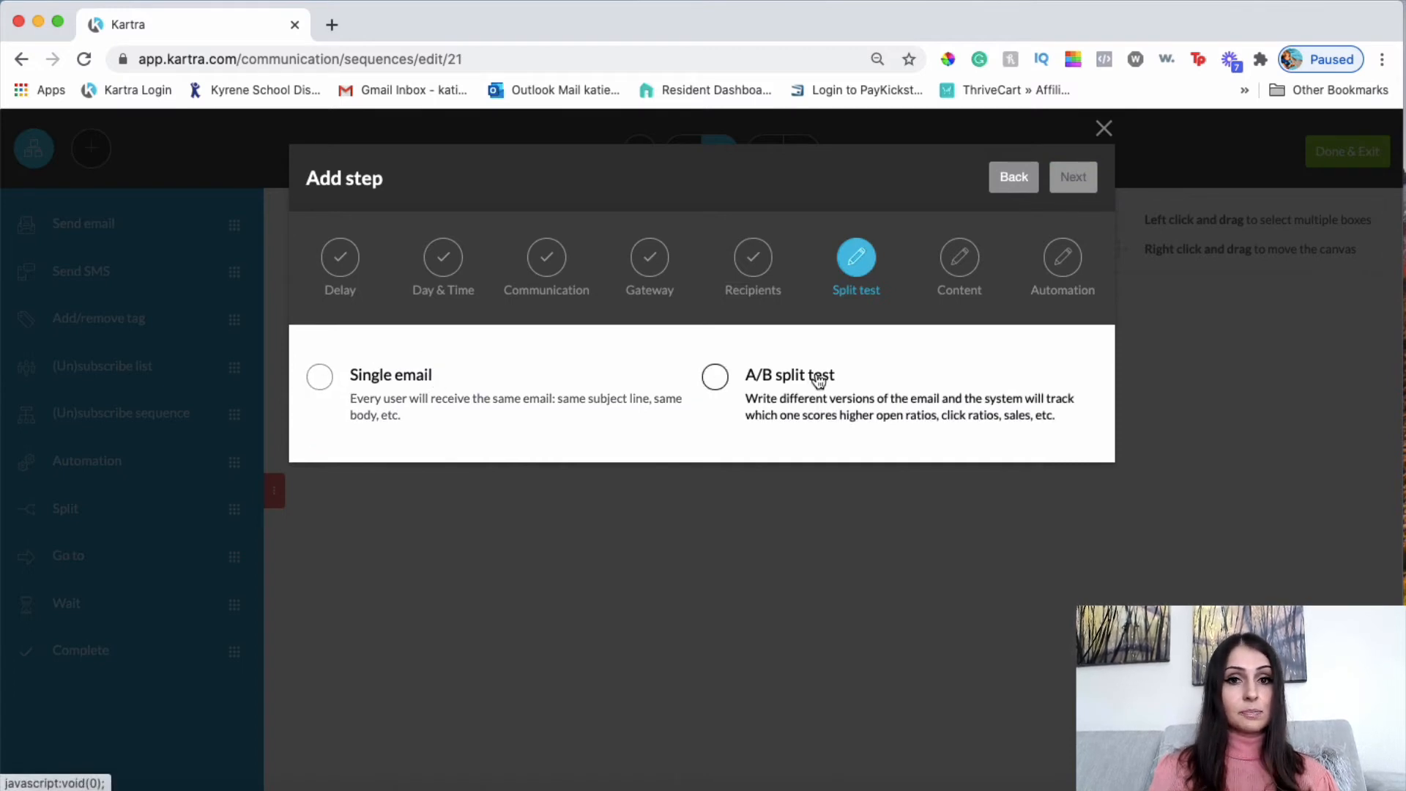
click(318, 376)
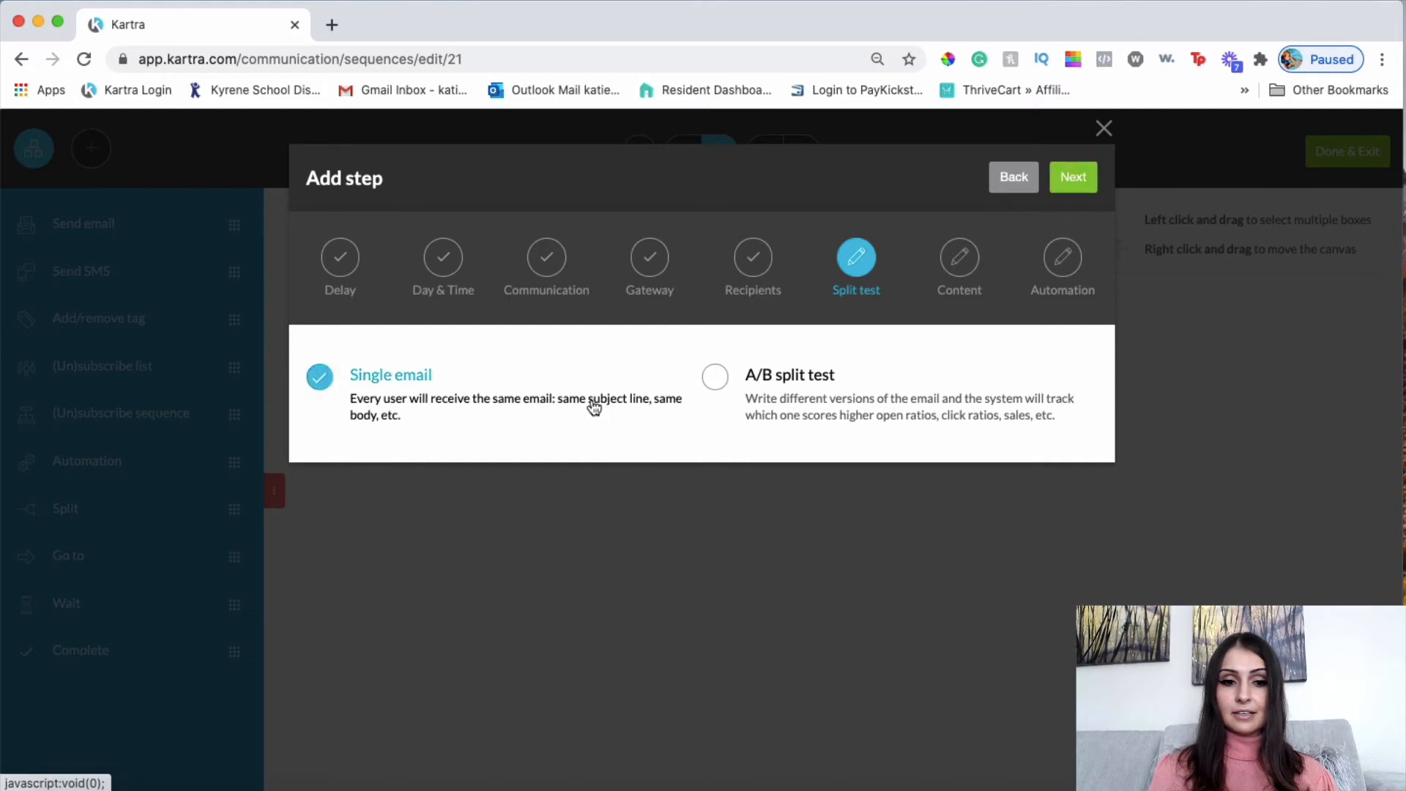
Reach the Content page and leave the editor on Advanced drag-and-drop mode.
click(1074, 178)
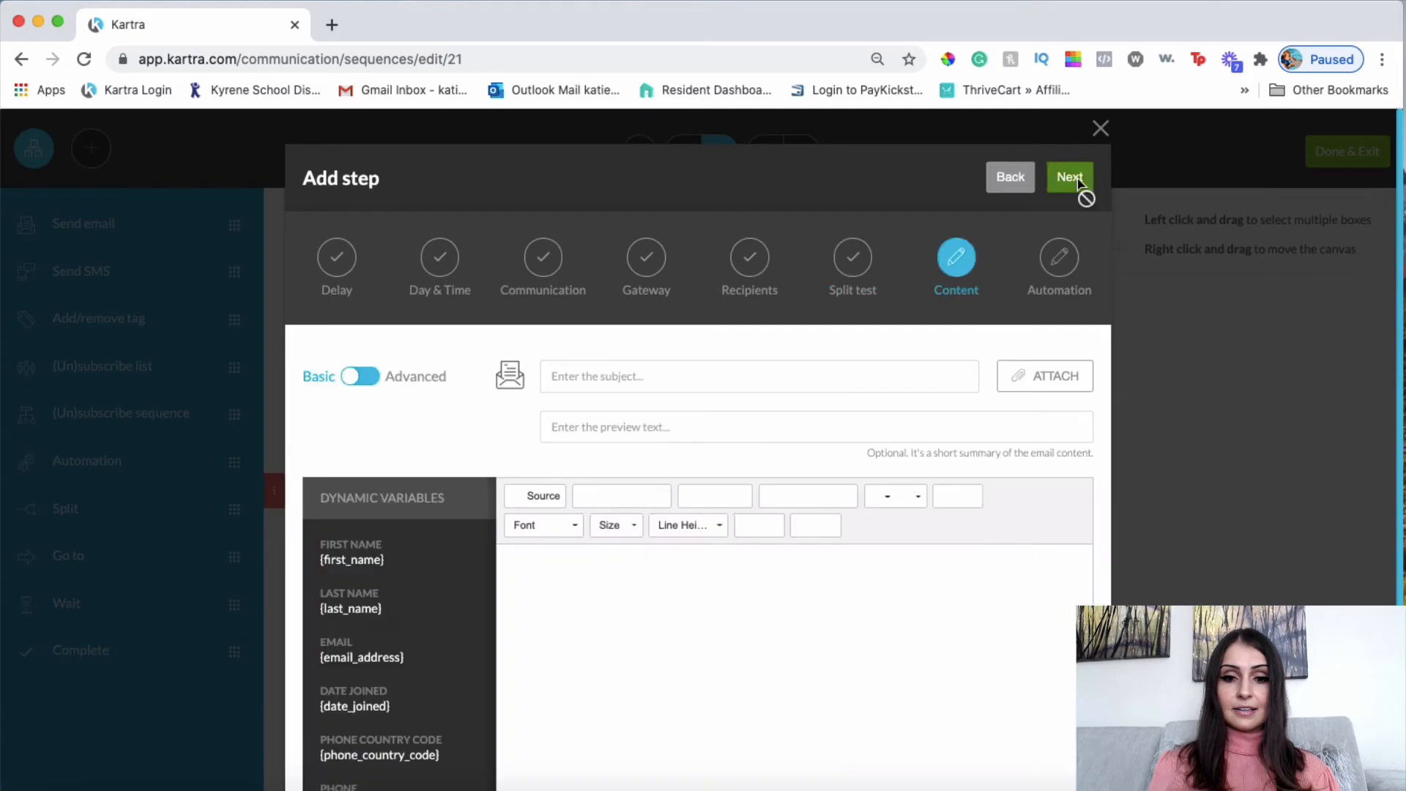
click(359, 376)
click(377, 377)
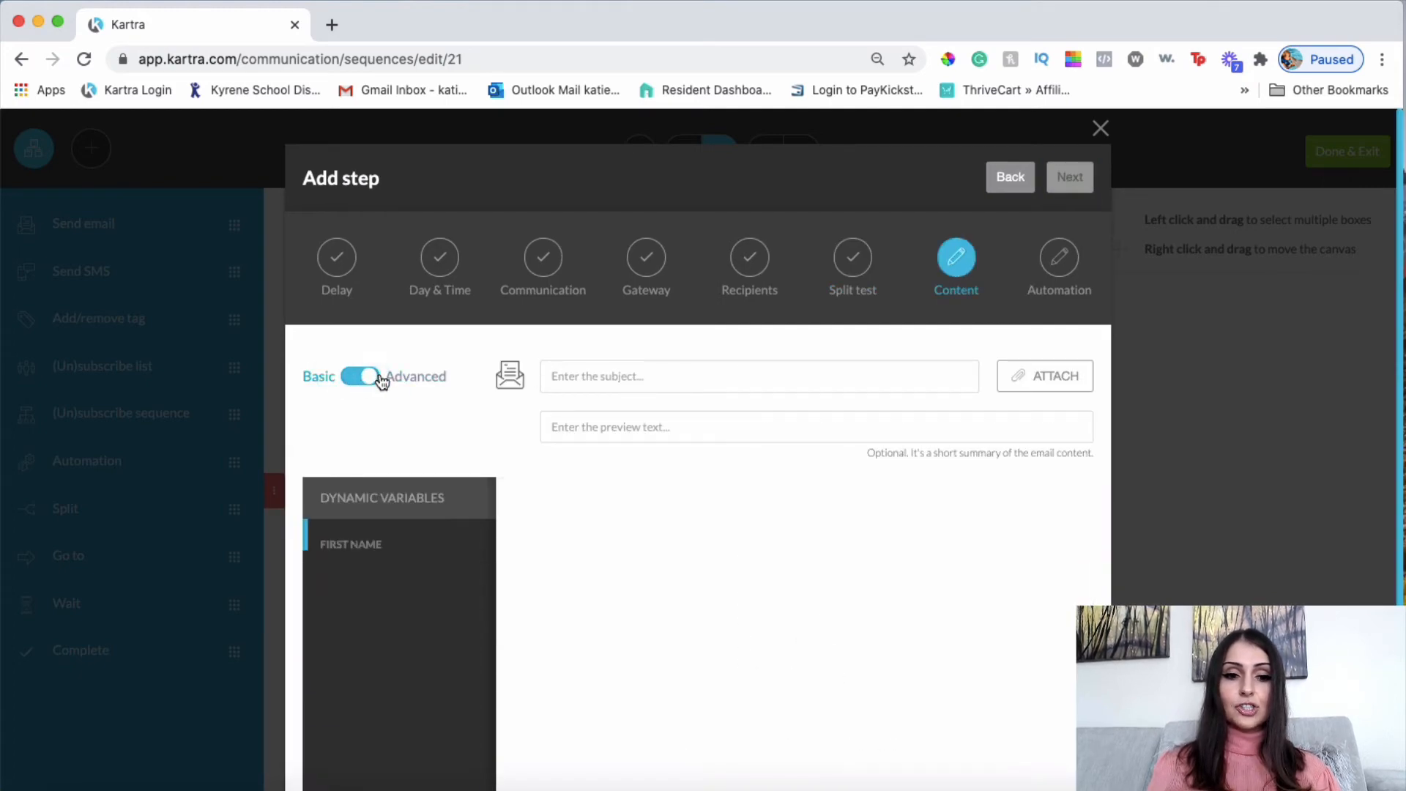
click(361, 378)
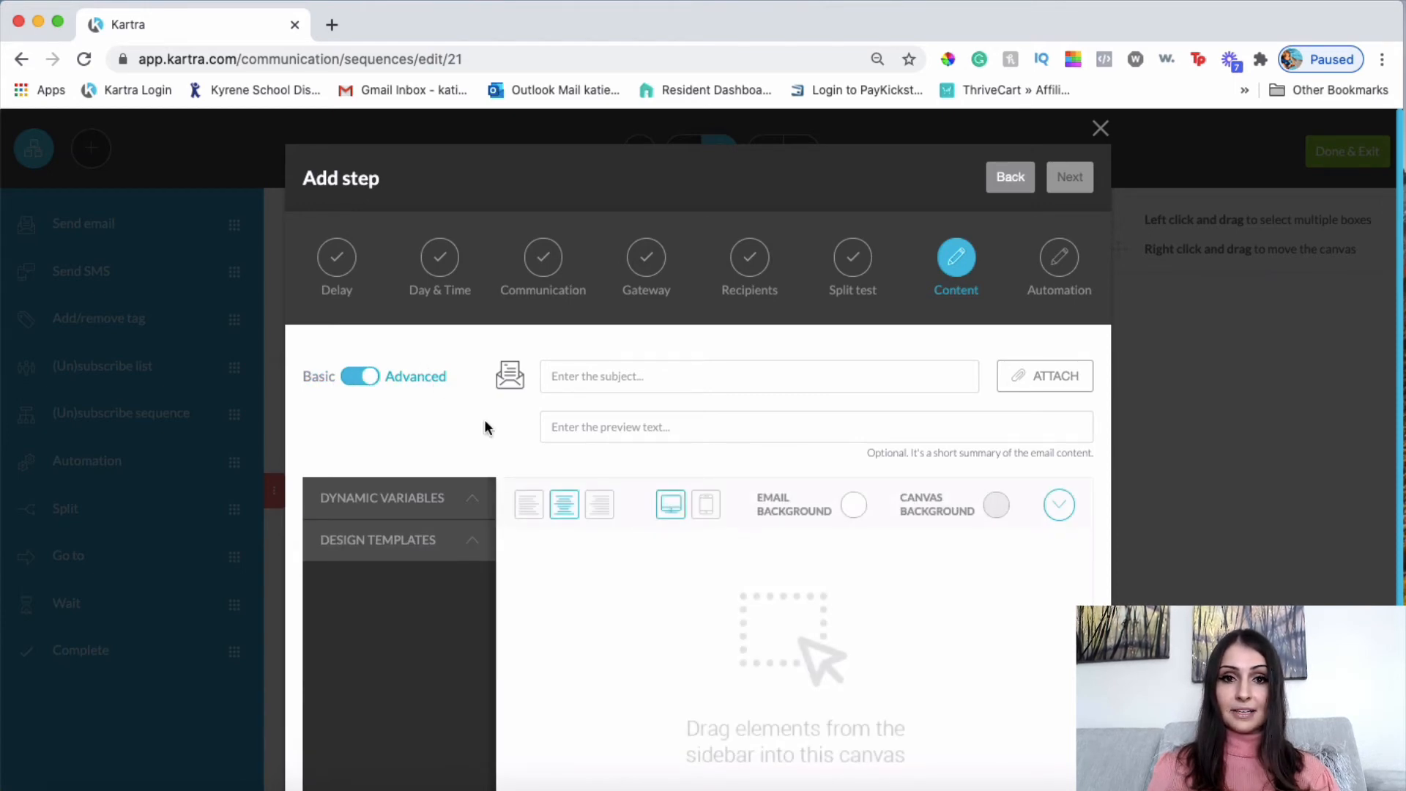
click(365, 377)
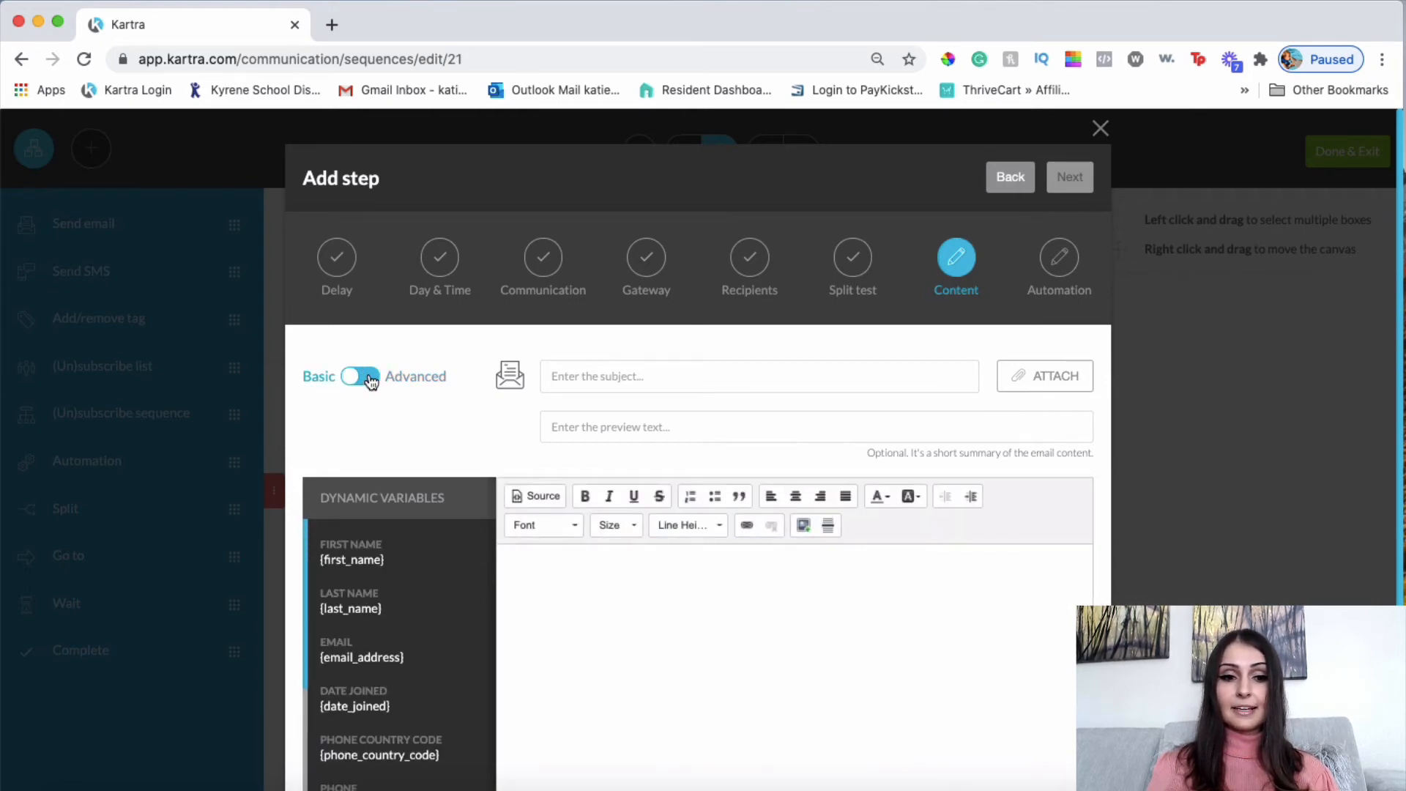
click(367, 377)
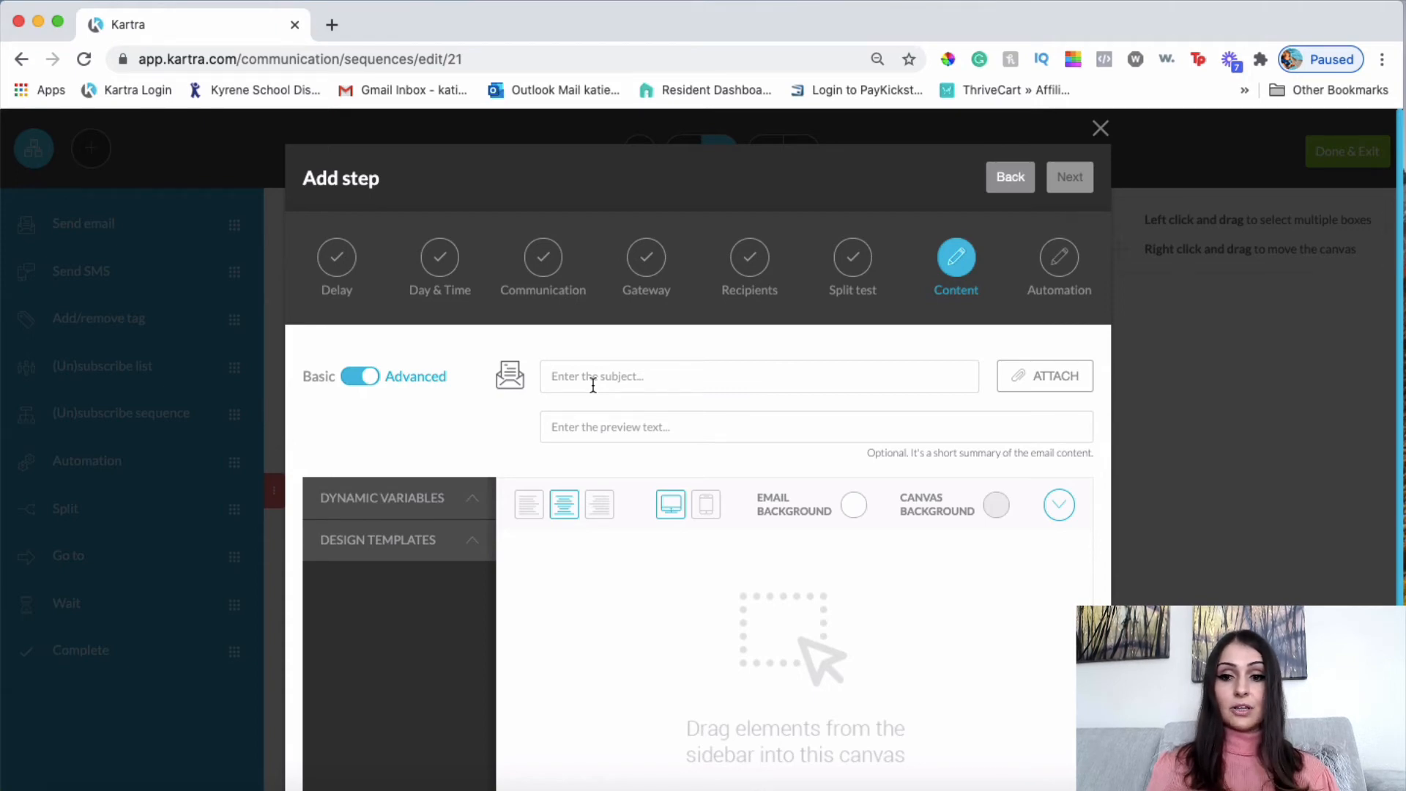
Enter 'My personal story..' as the subject line, then move to the empty preview text field.
click(700, 376)
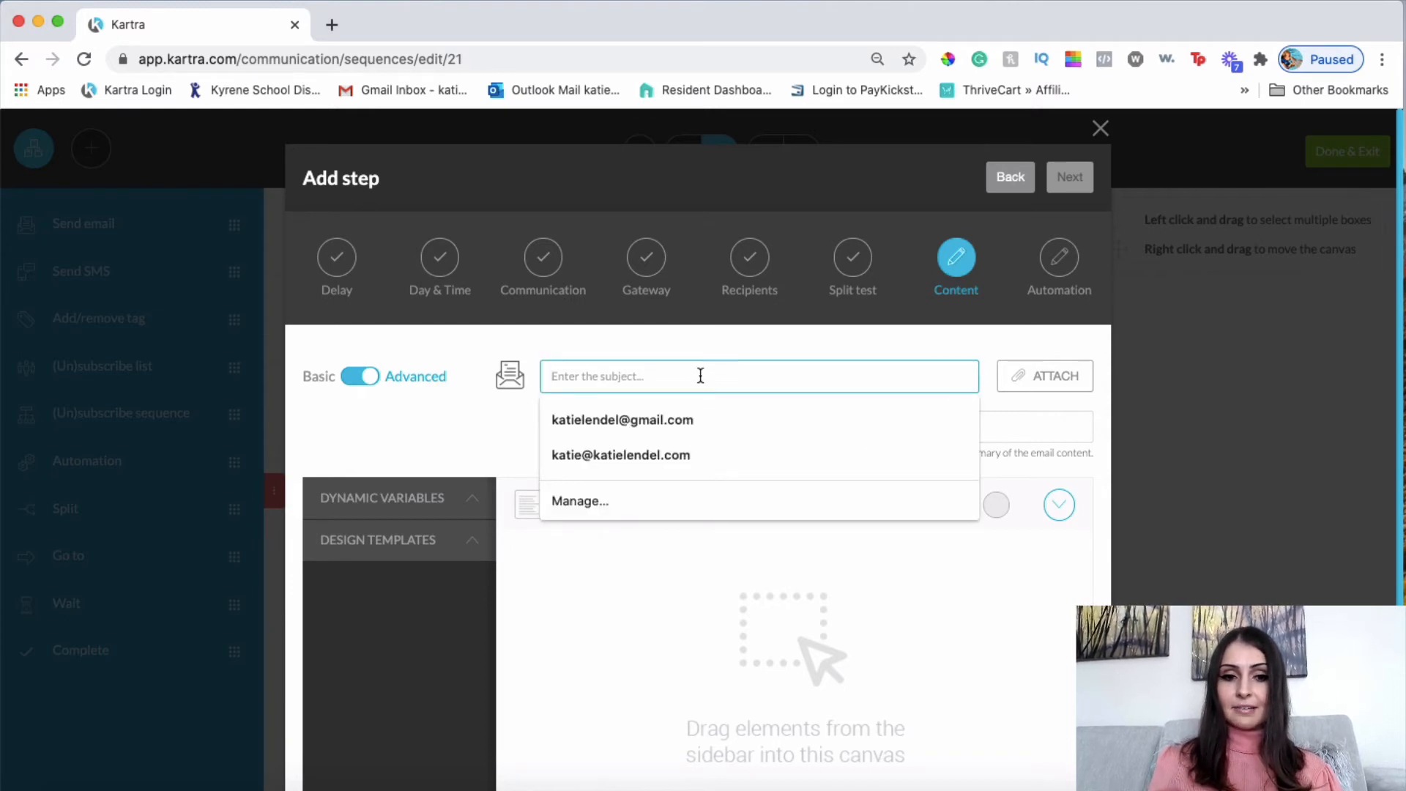
text(My personal)
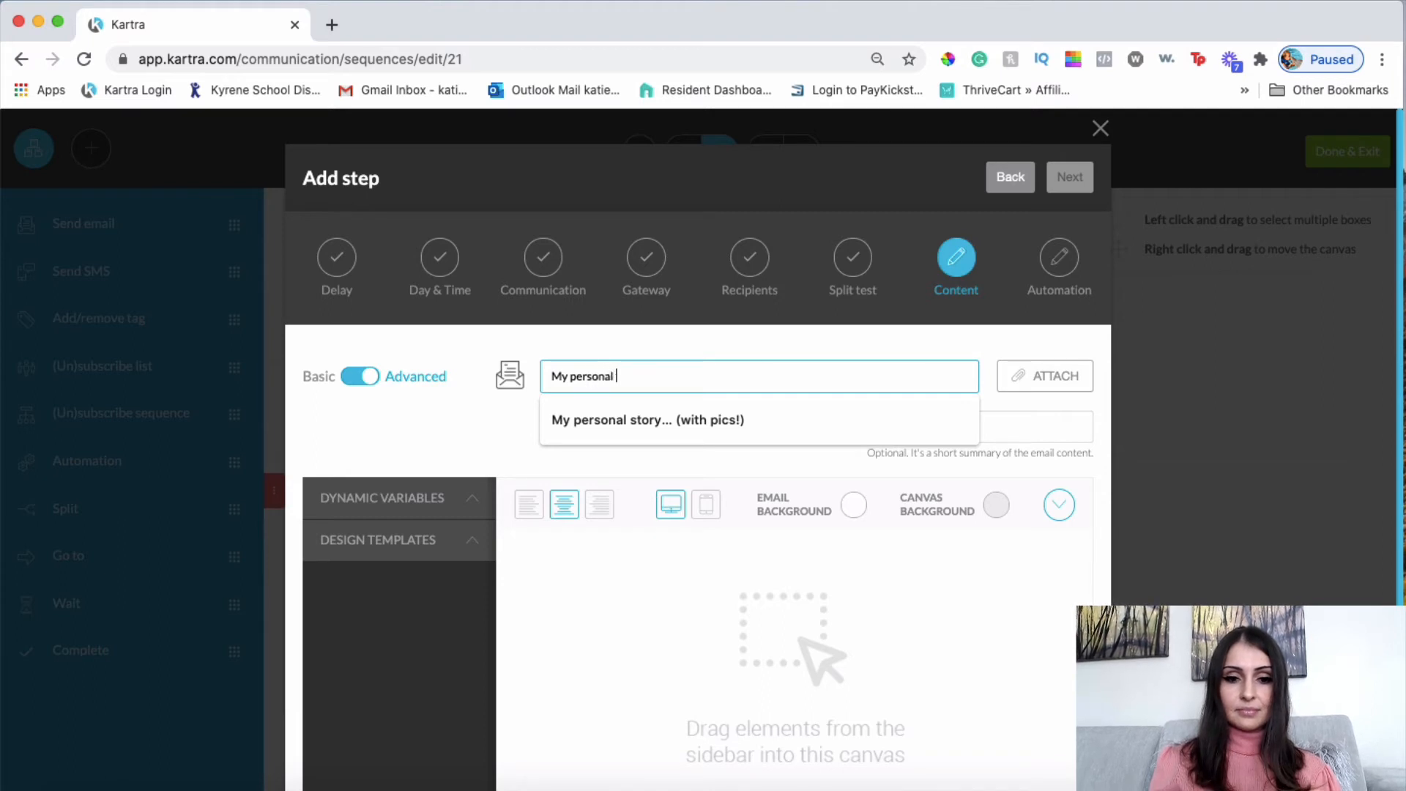
text( story..)
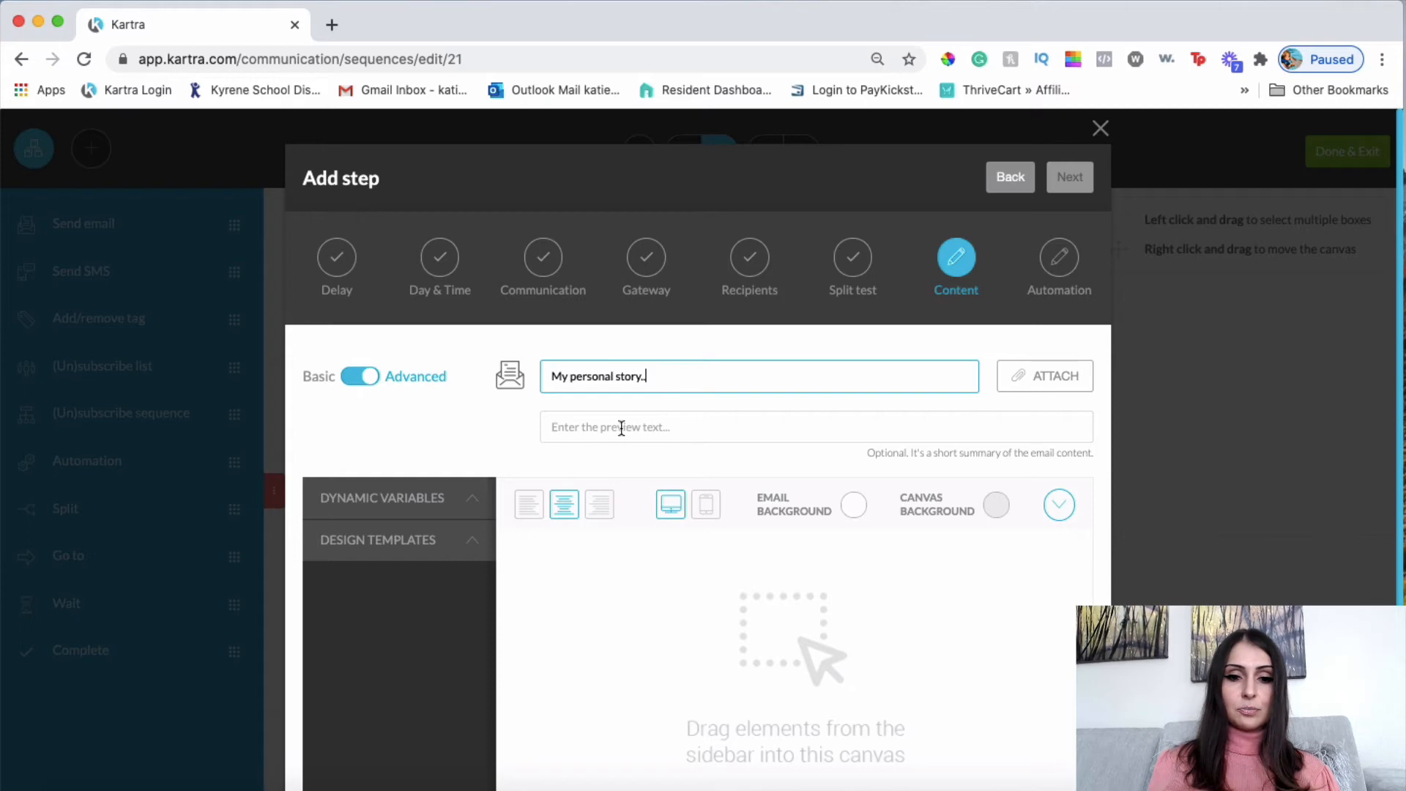
click(668, 426)
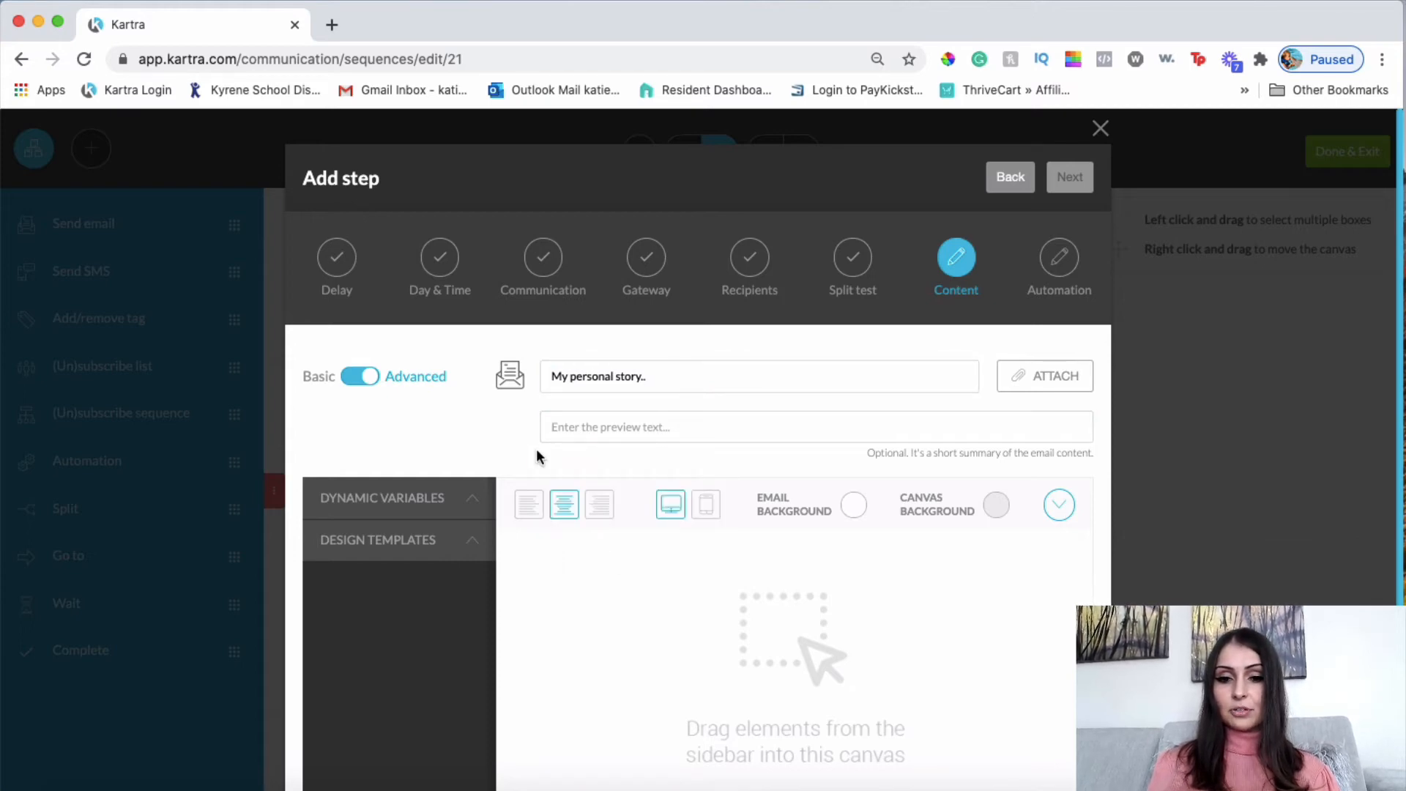
scroll(537, 448, down, 1)
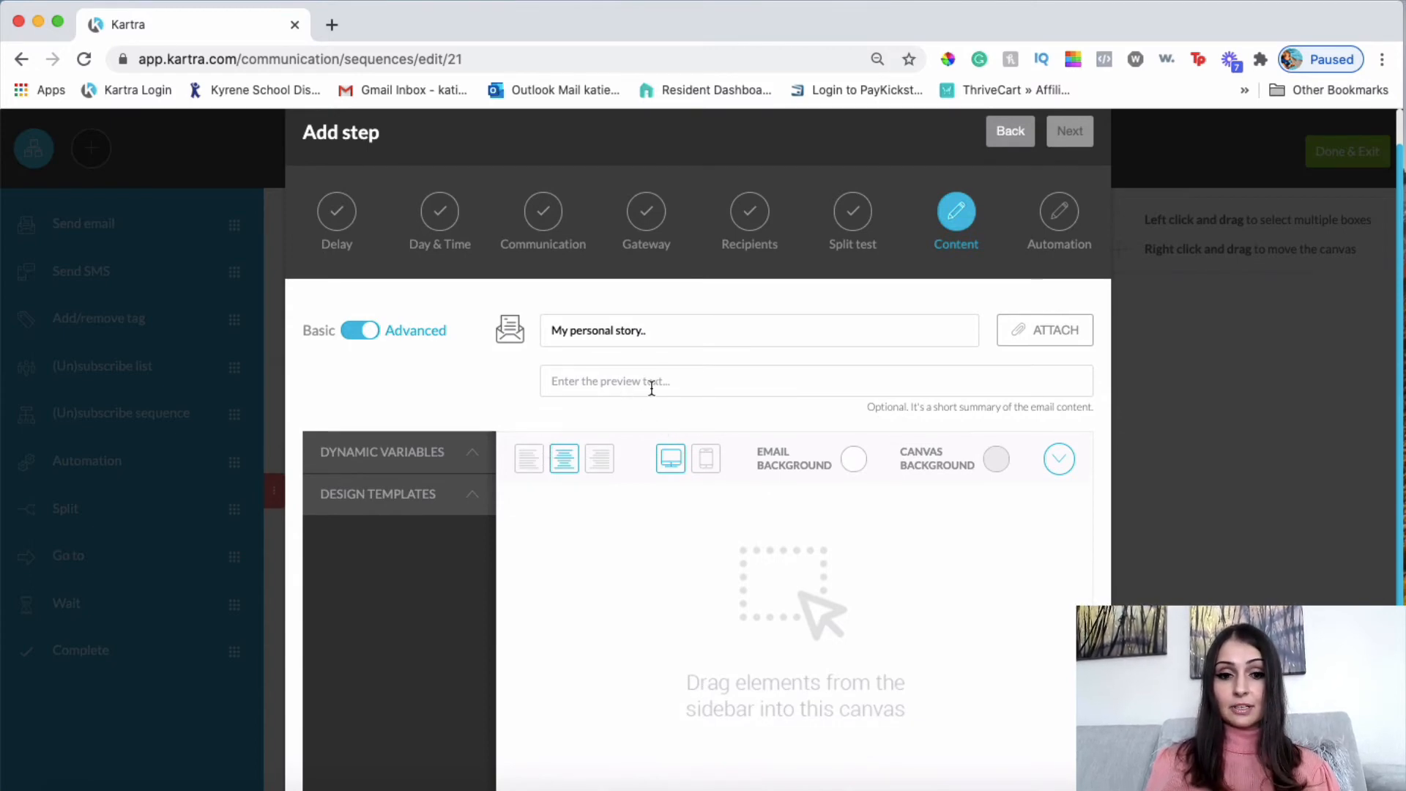
Set the email canvas background colour to white.
click(997, 459)
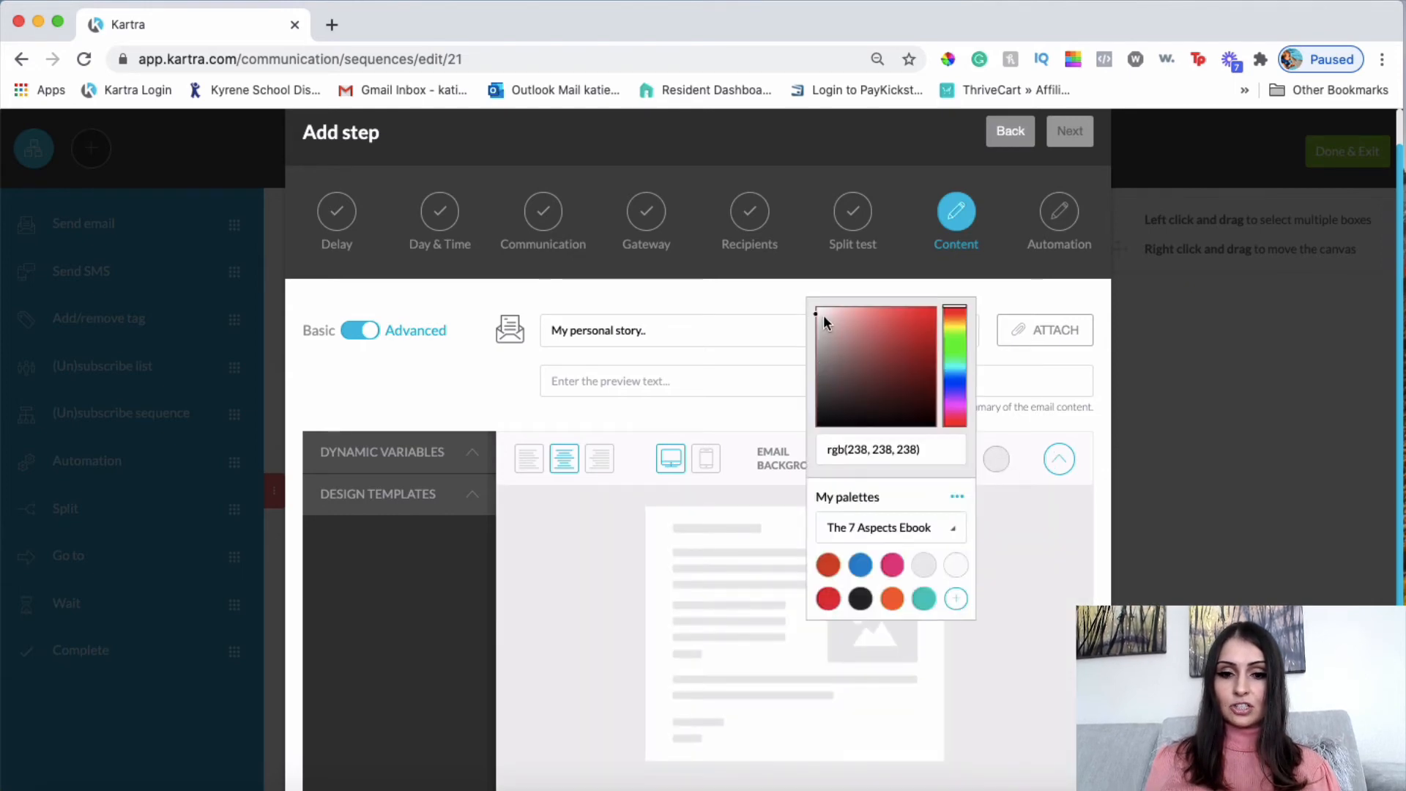
click(823, 314)
click(789, 282)
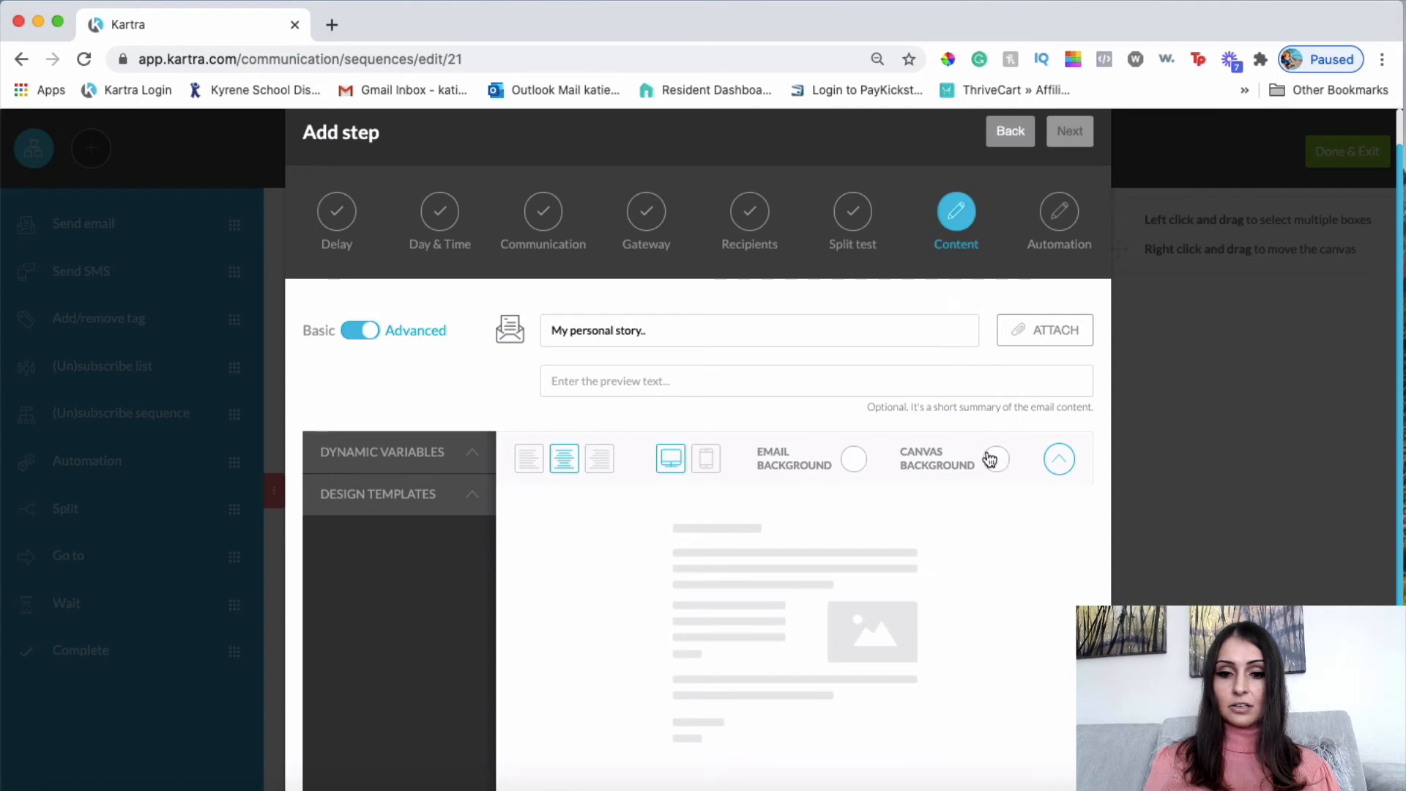
Add a sample text layout block, remove it again, and expand the design template categories.
click(358, 493)
scroll(391, 582, down, 5)
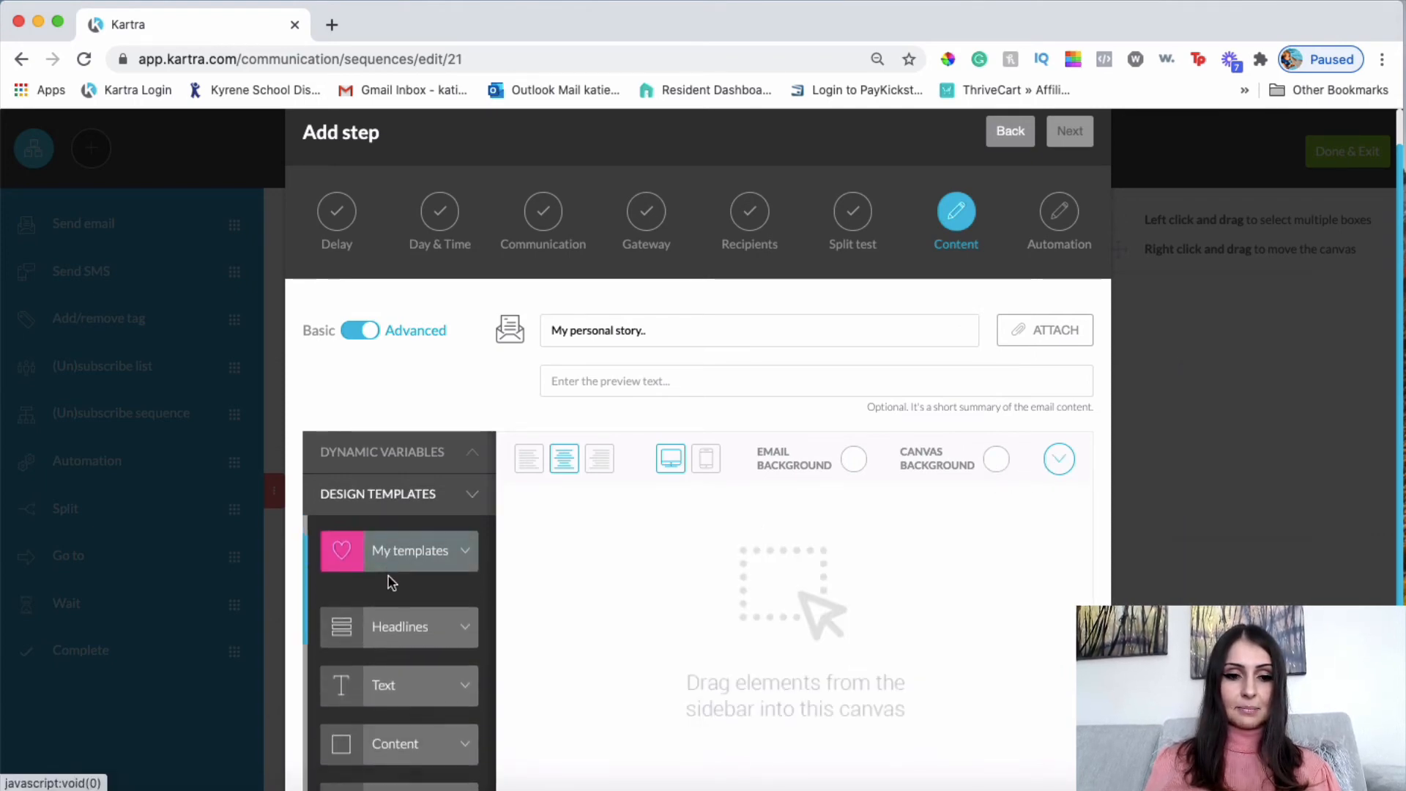
scroll(391, 582, up, 4)
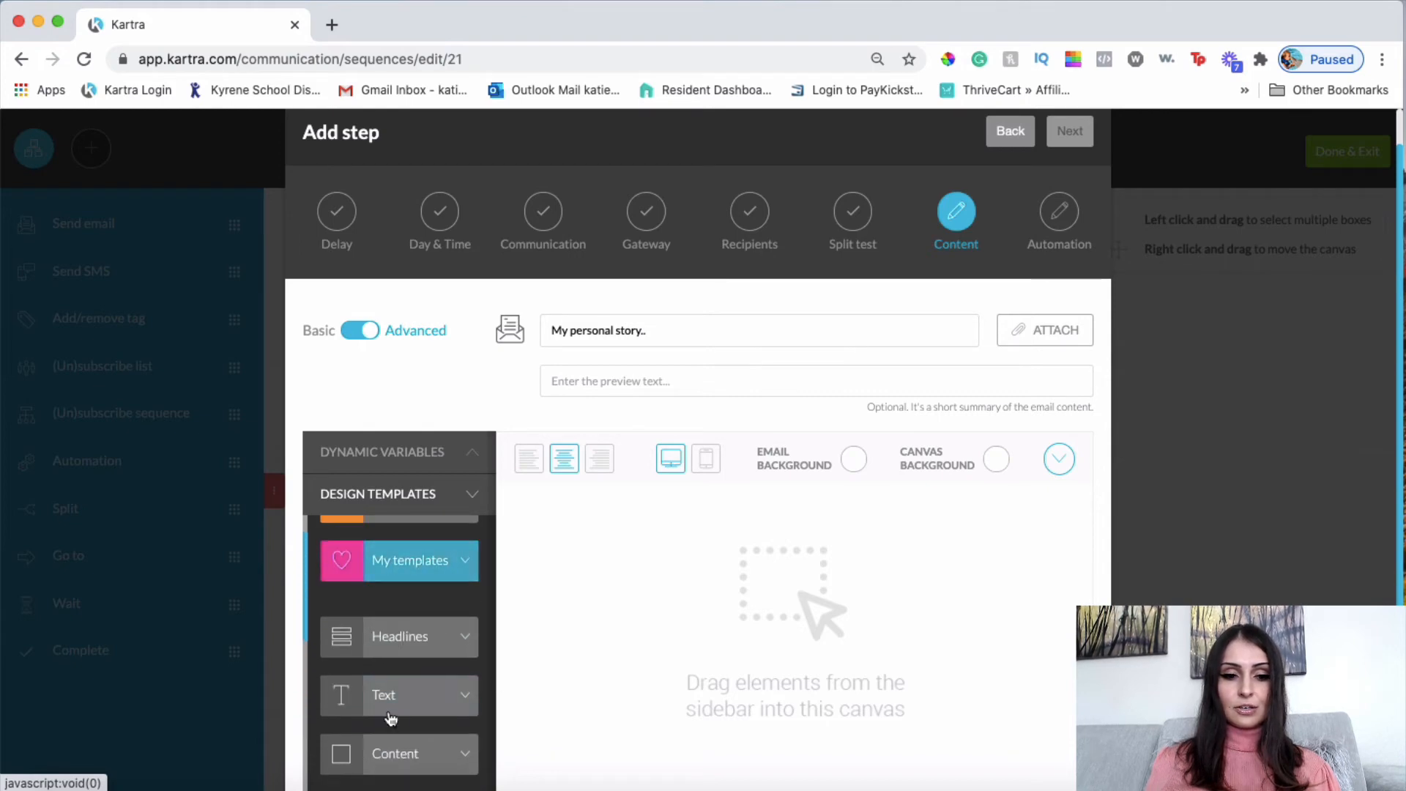
scroll(416, 622, down, 1)
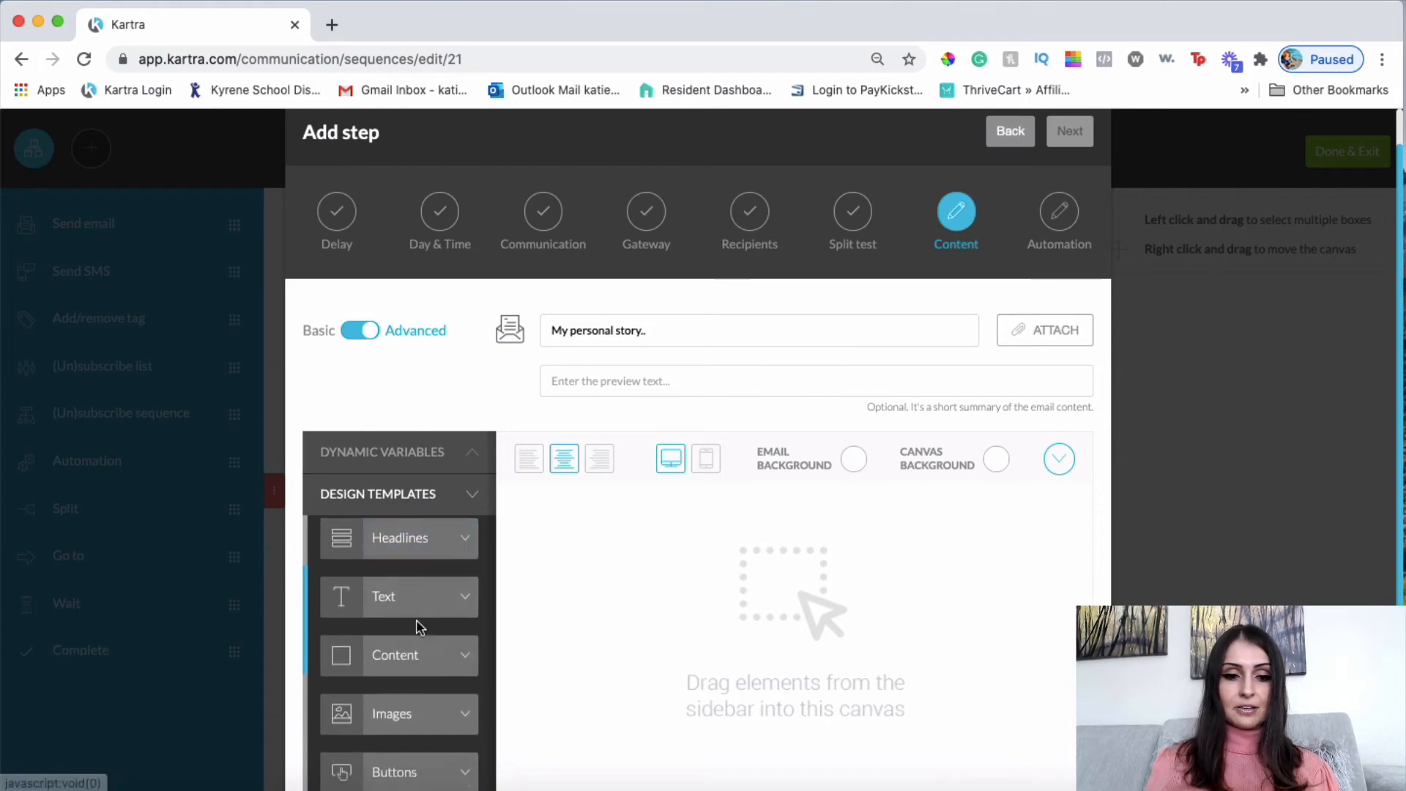
click(402, 612)
drag(399, 507, 825, 536)
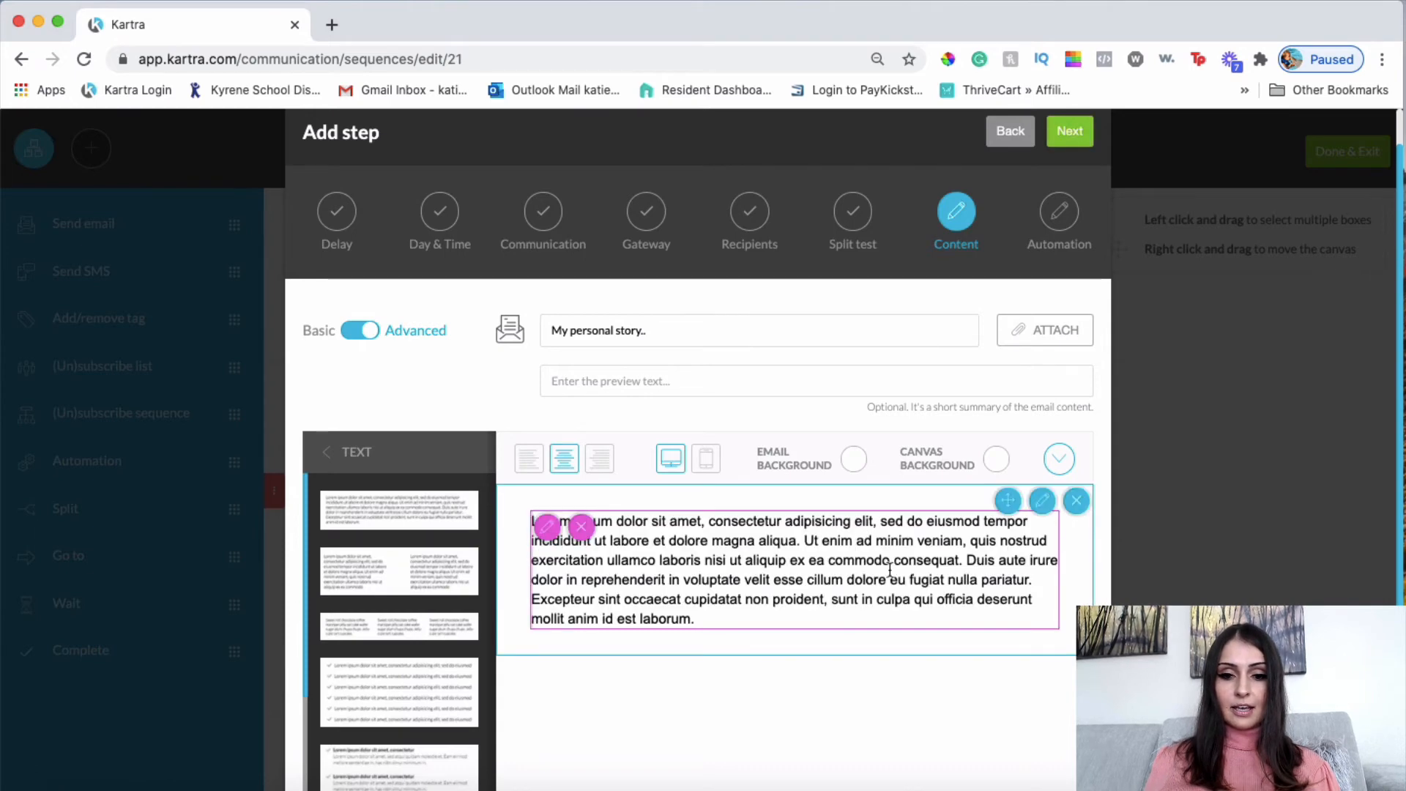
click(1077, 502)
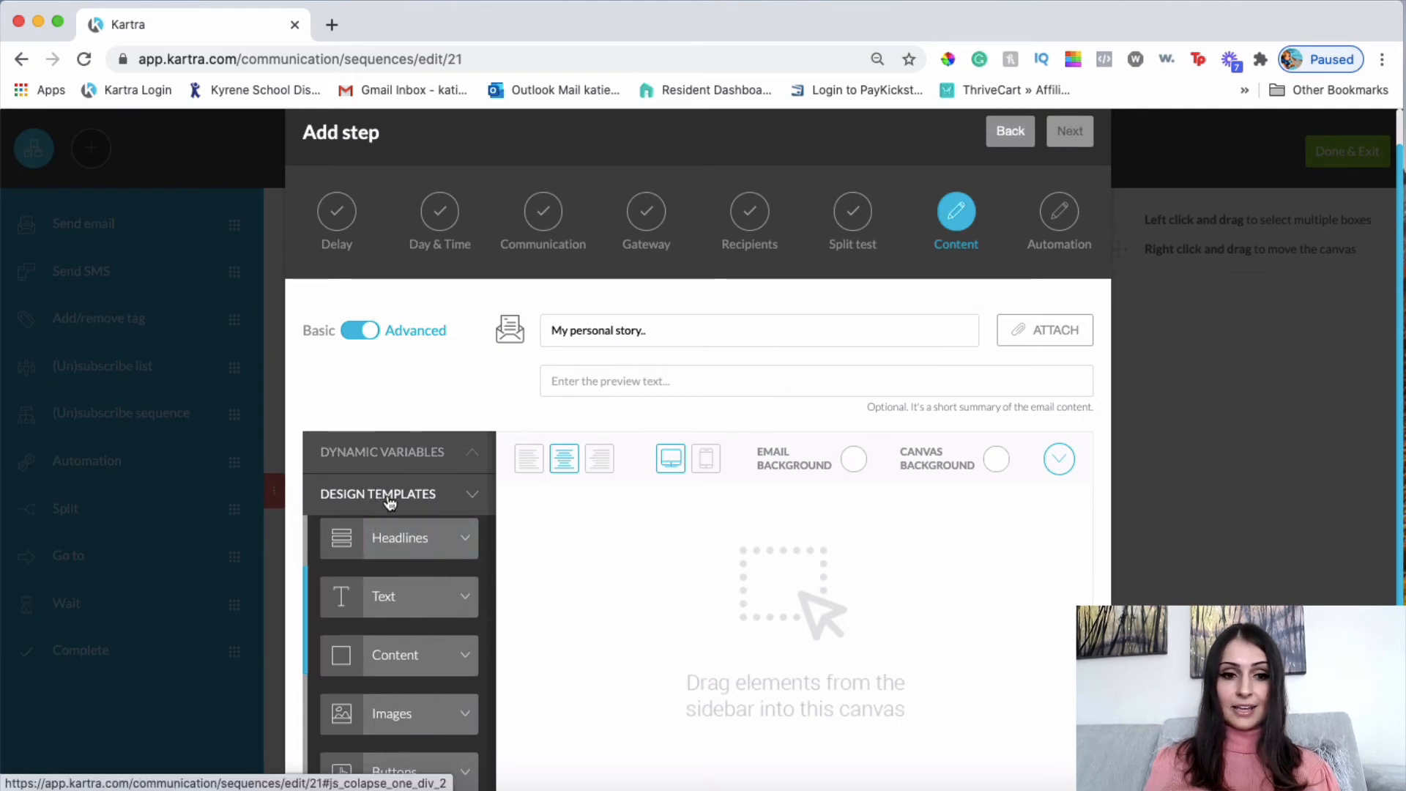
click(367, 494)
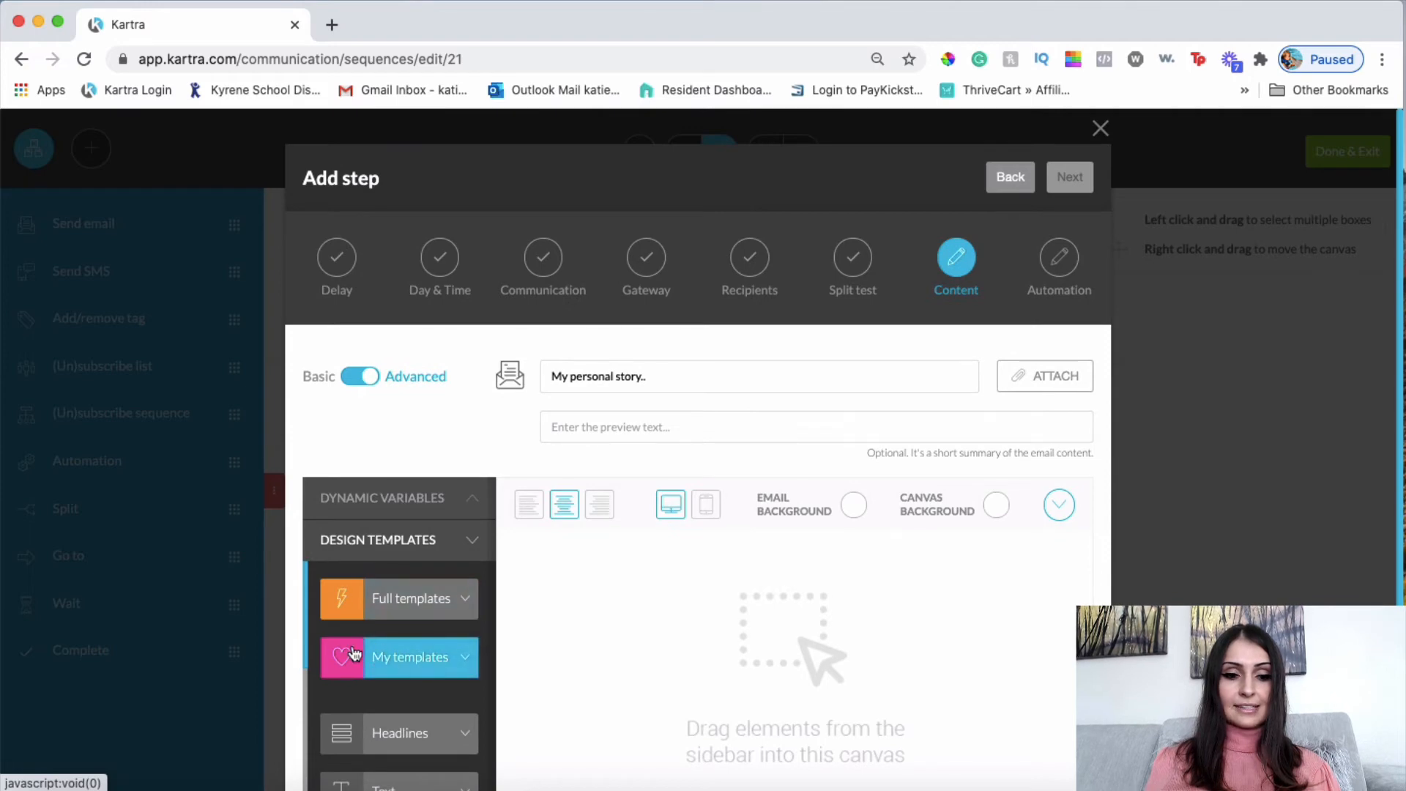
Drag the saved personal story template from My templates into the email body and review it.
click(395, 661)
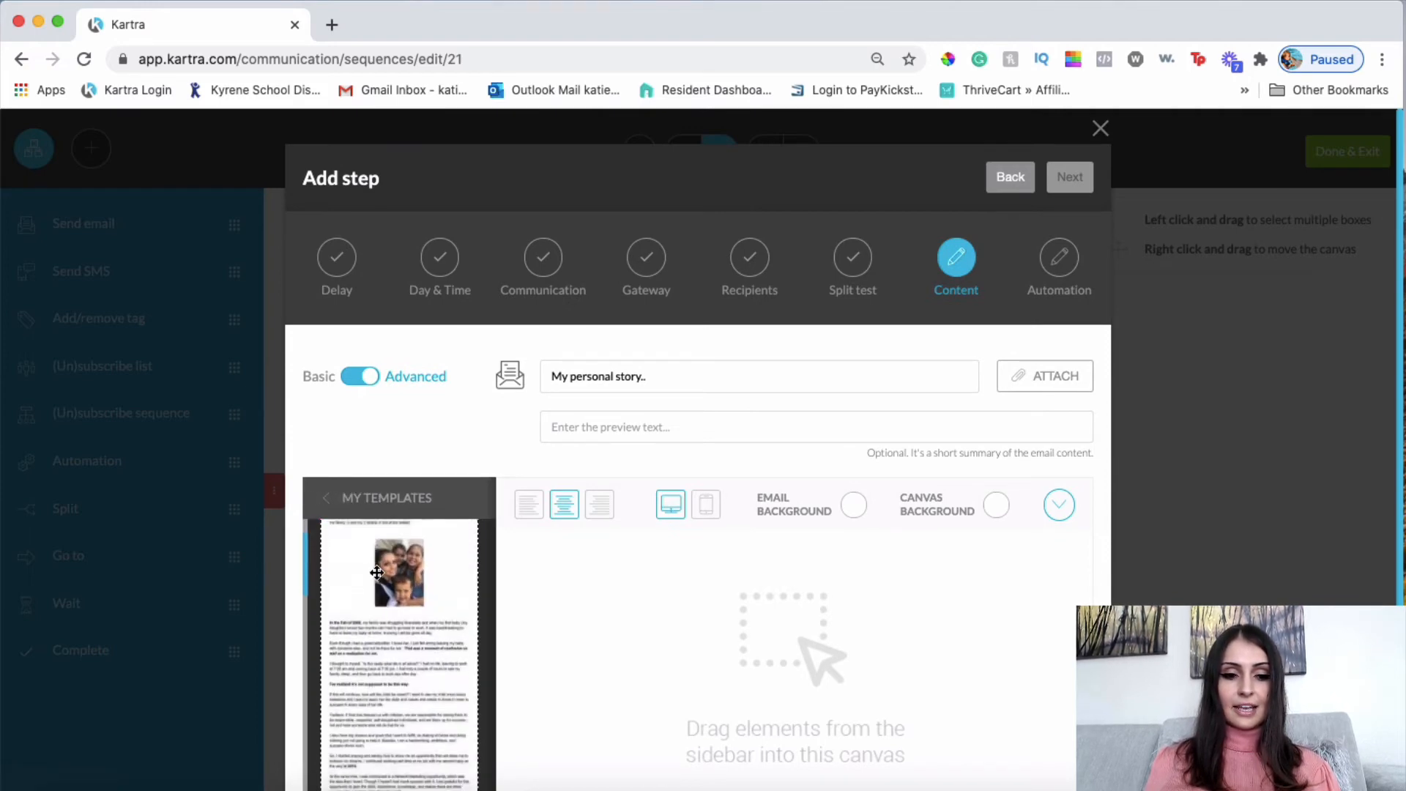
drag(381, 573, 697, 579)
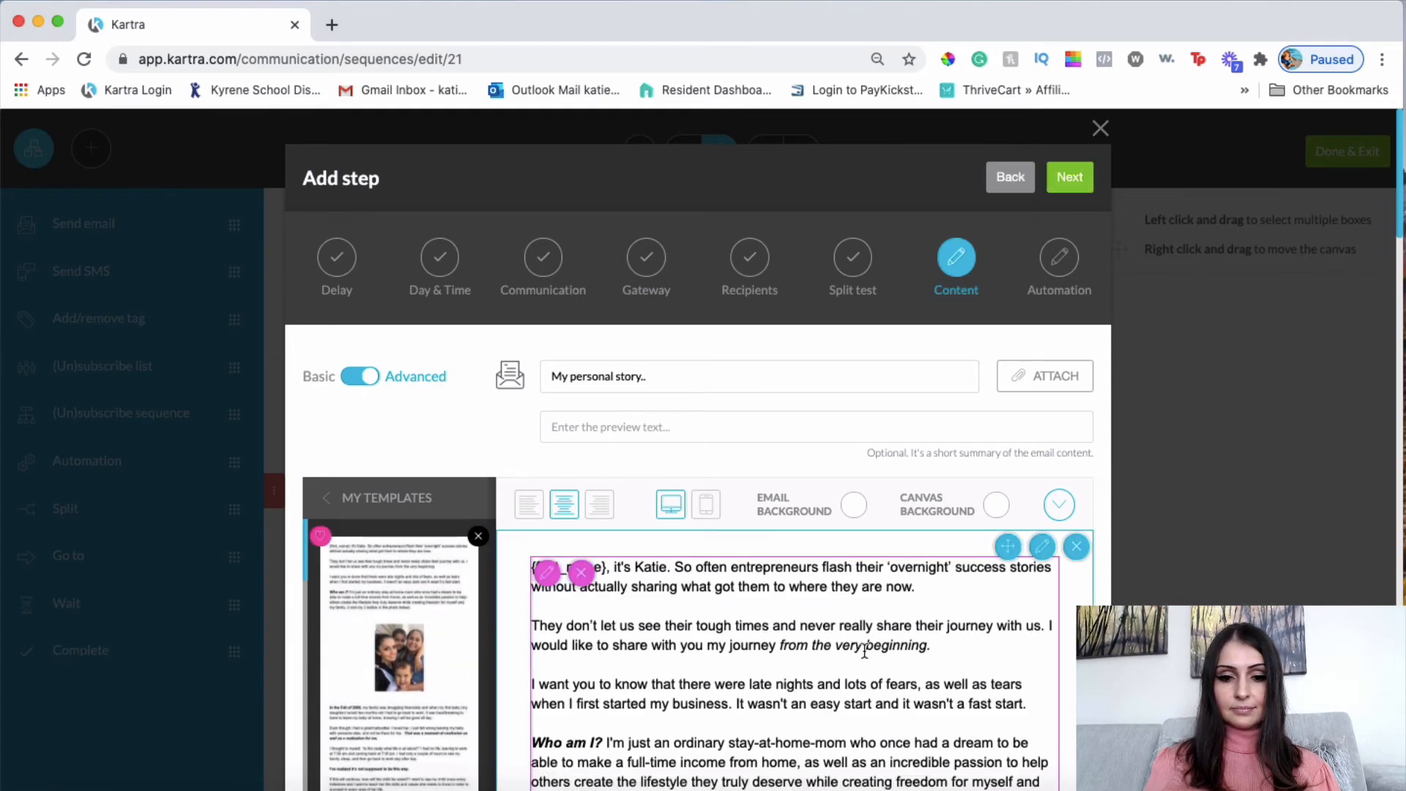
scroll(864, 650, down, 10)
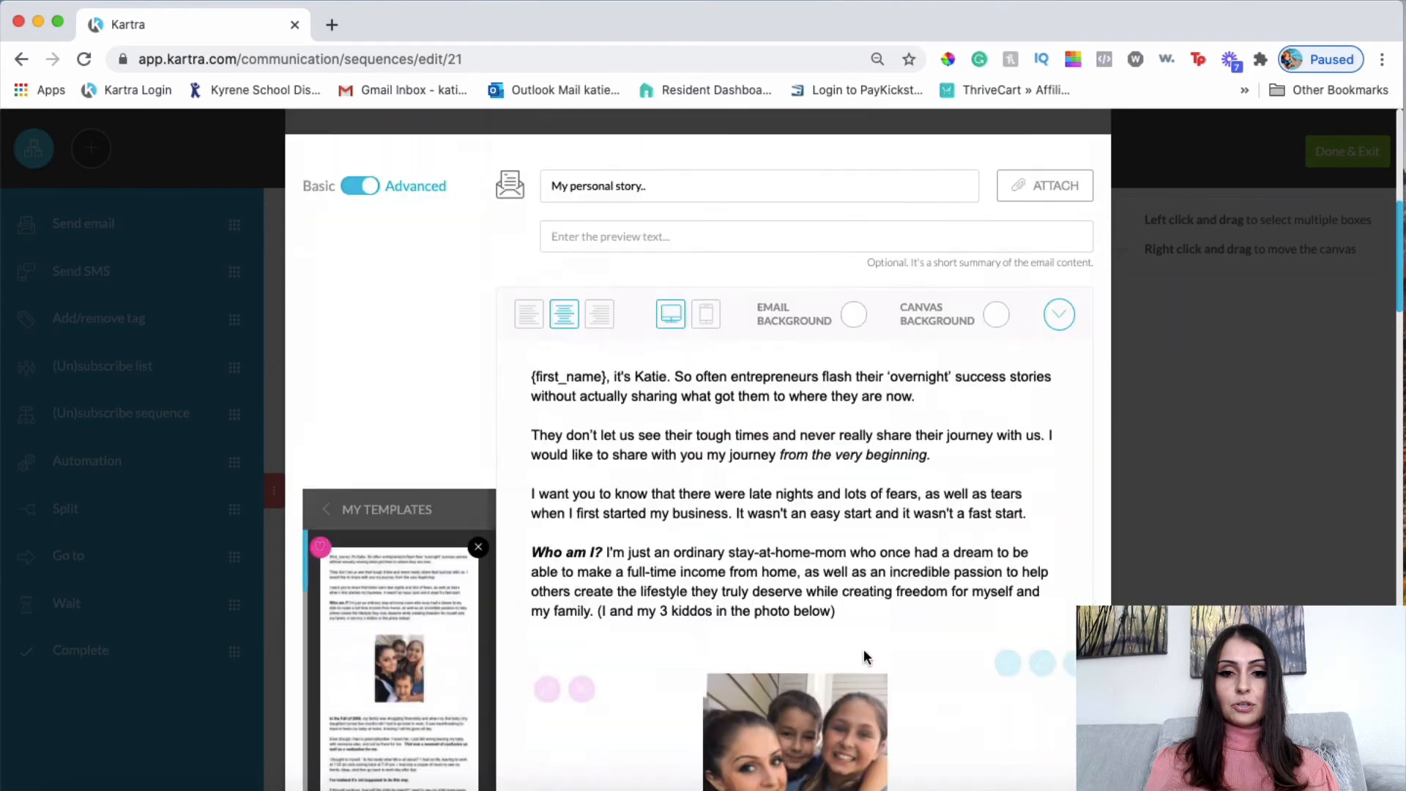
scroll(864, 650, down, 10)
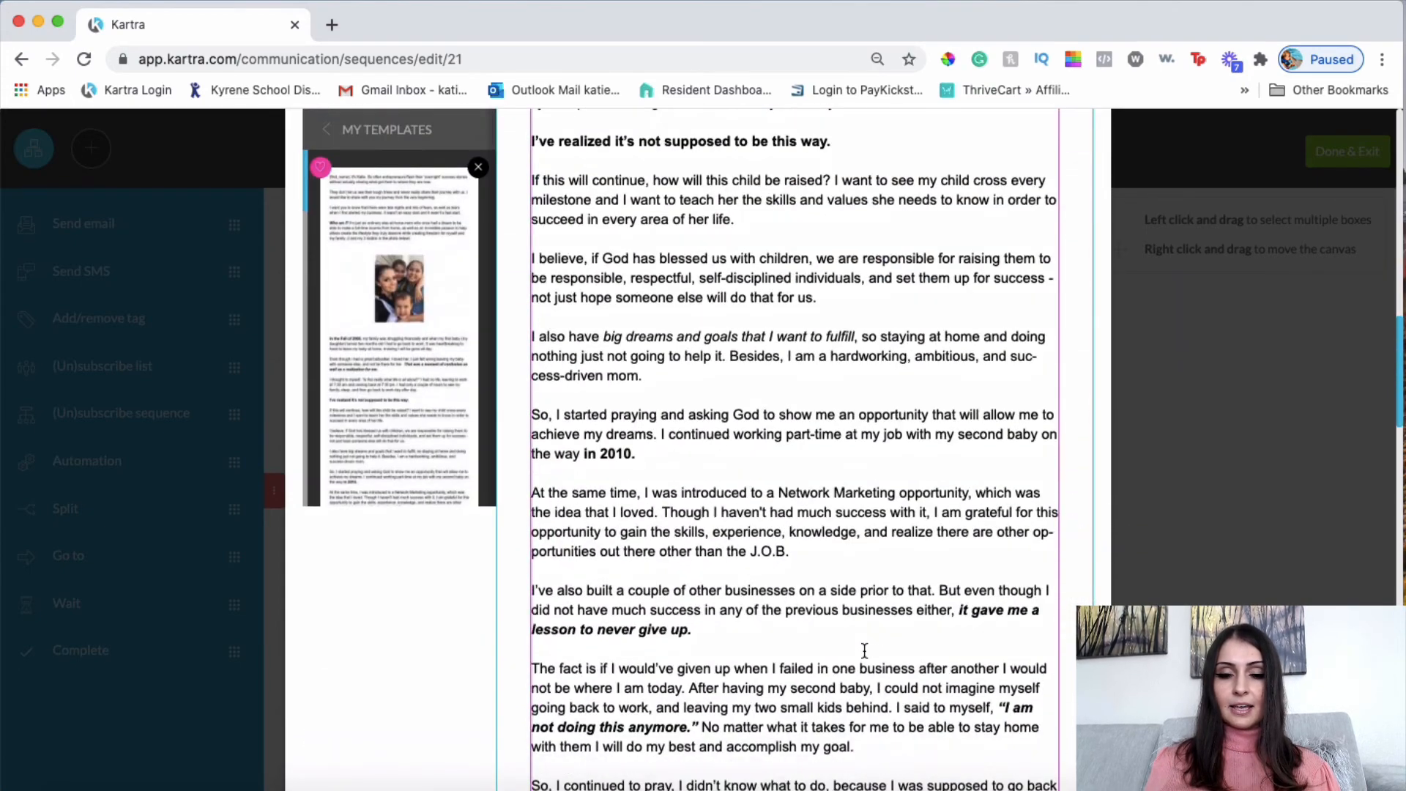
scroll(864, 650, down, 3)
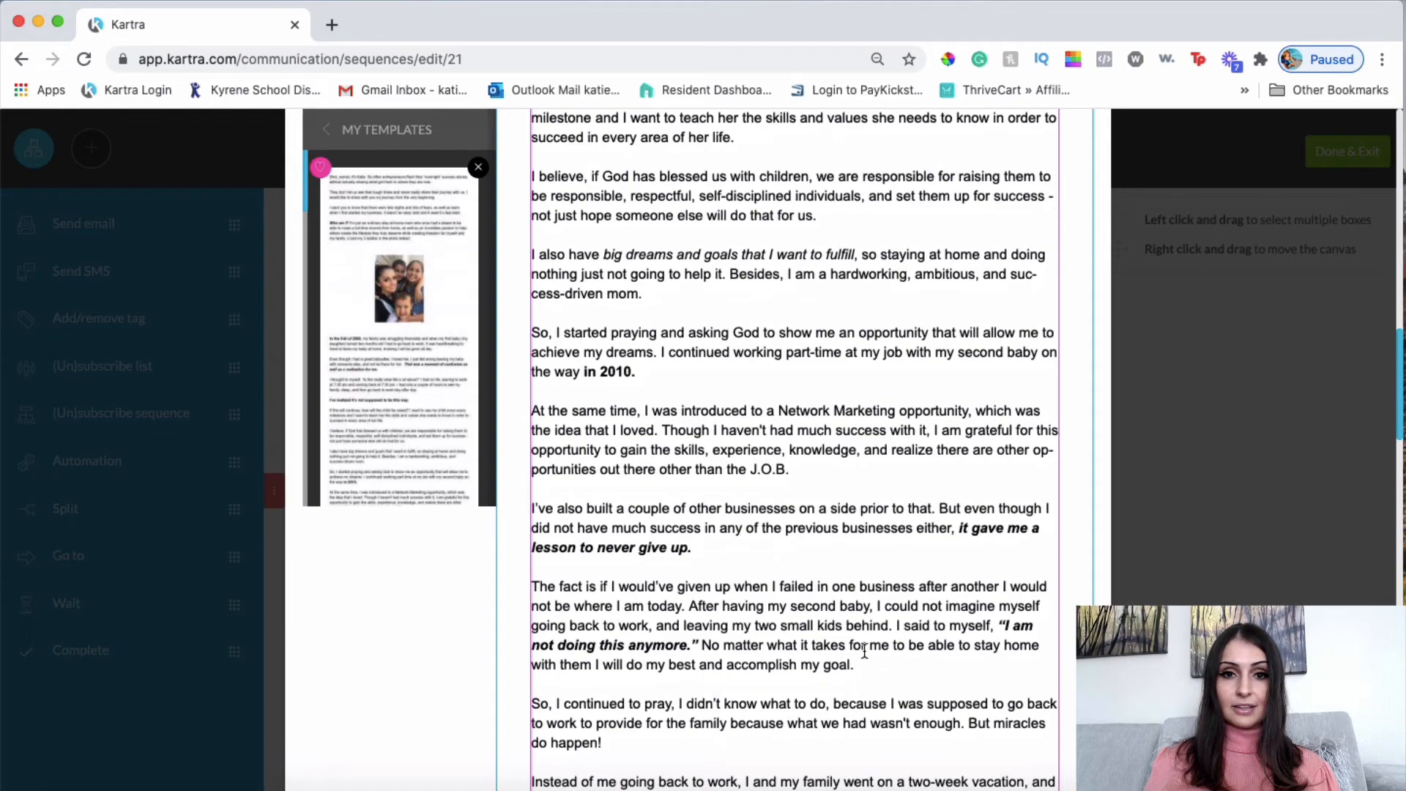
scroll(864, 651, down, 15)
scroll(864, 651, up, 20)
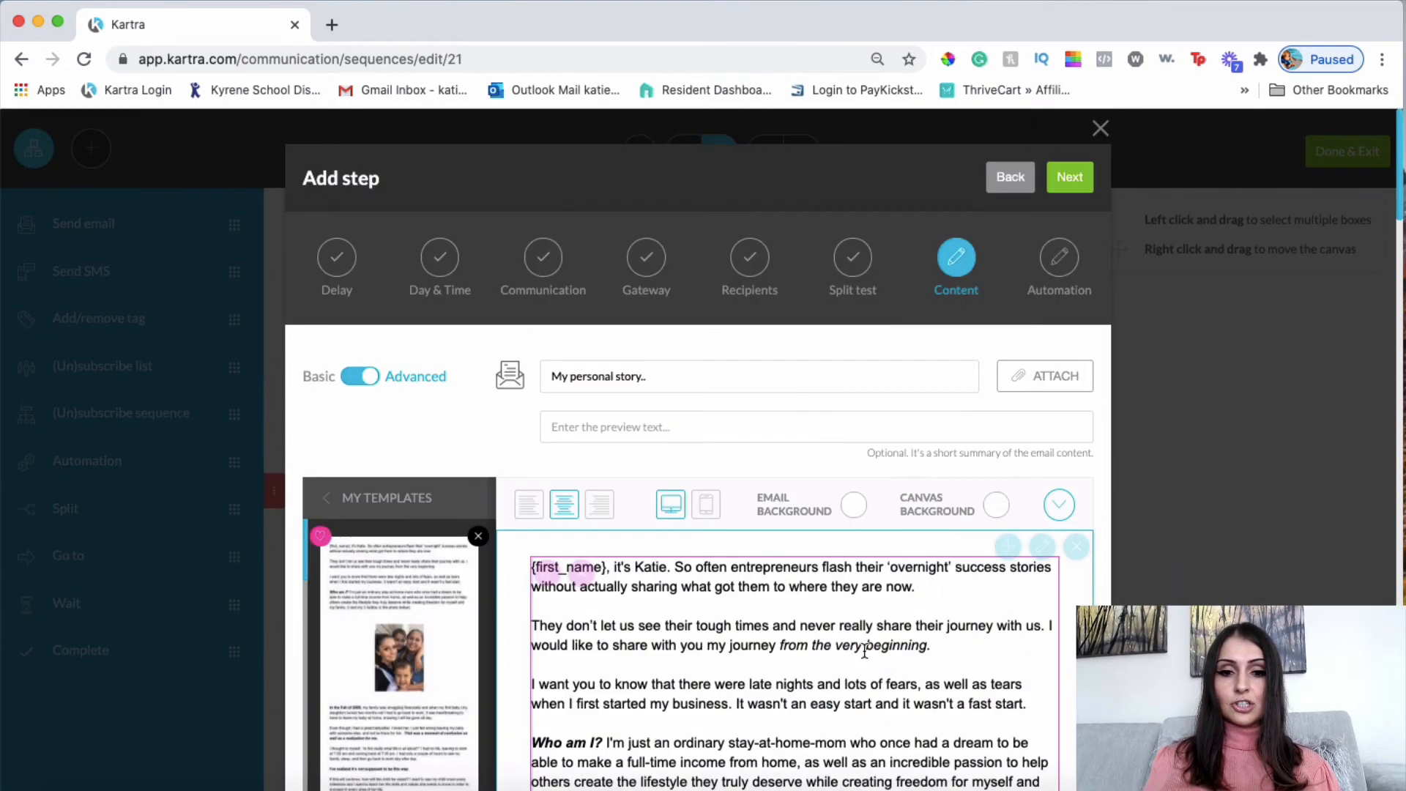
scroll(864, 651, down, 15)
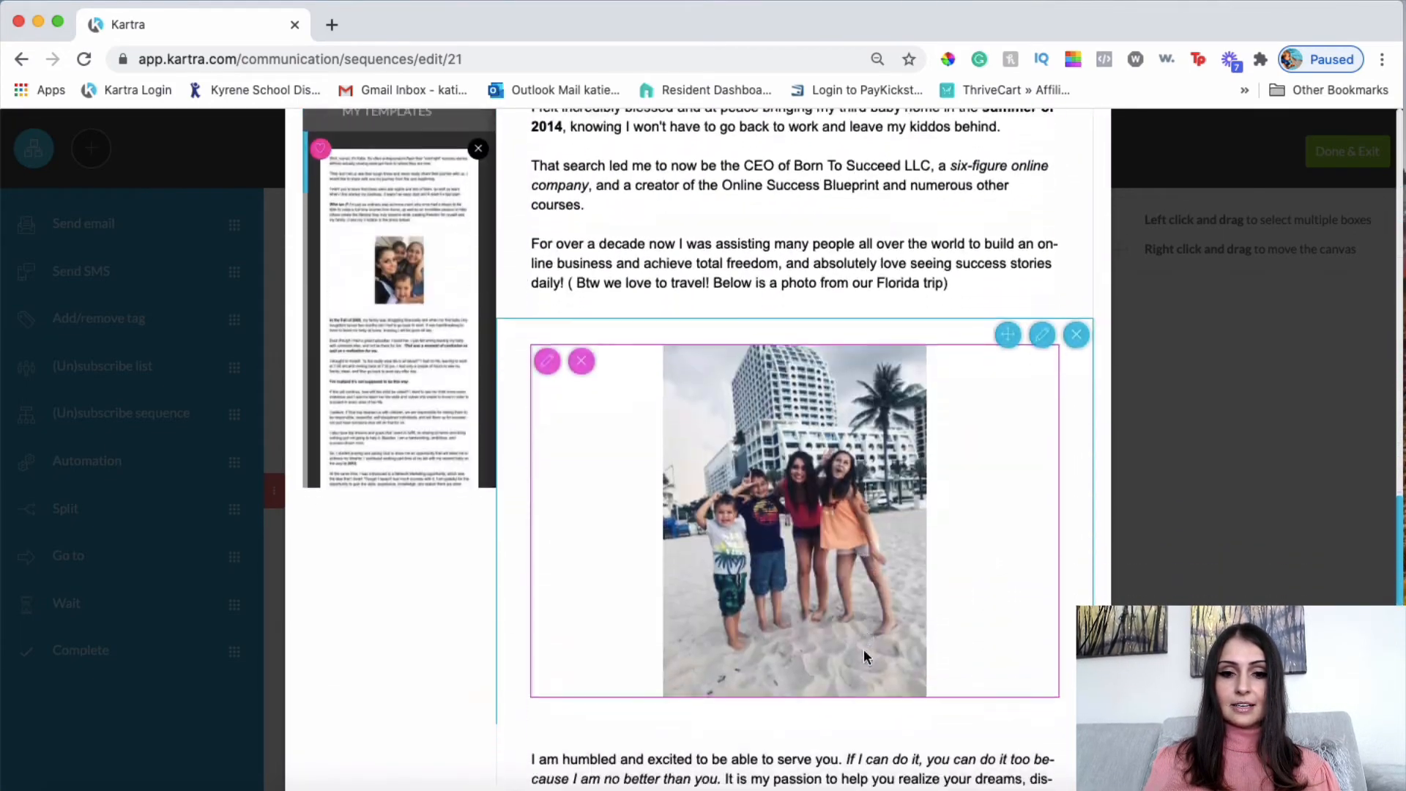
scroll(864, 649, down, 15)
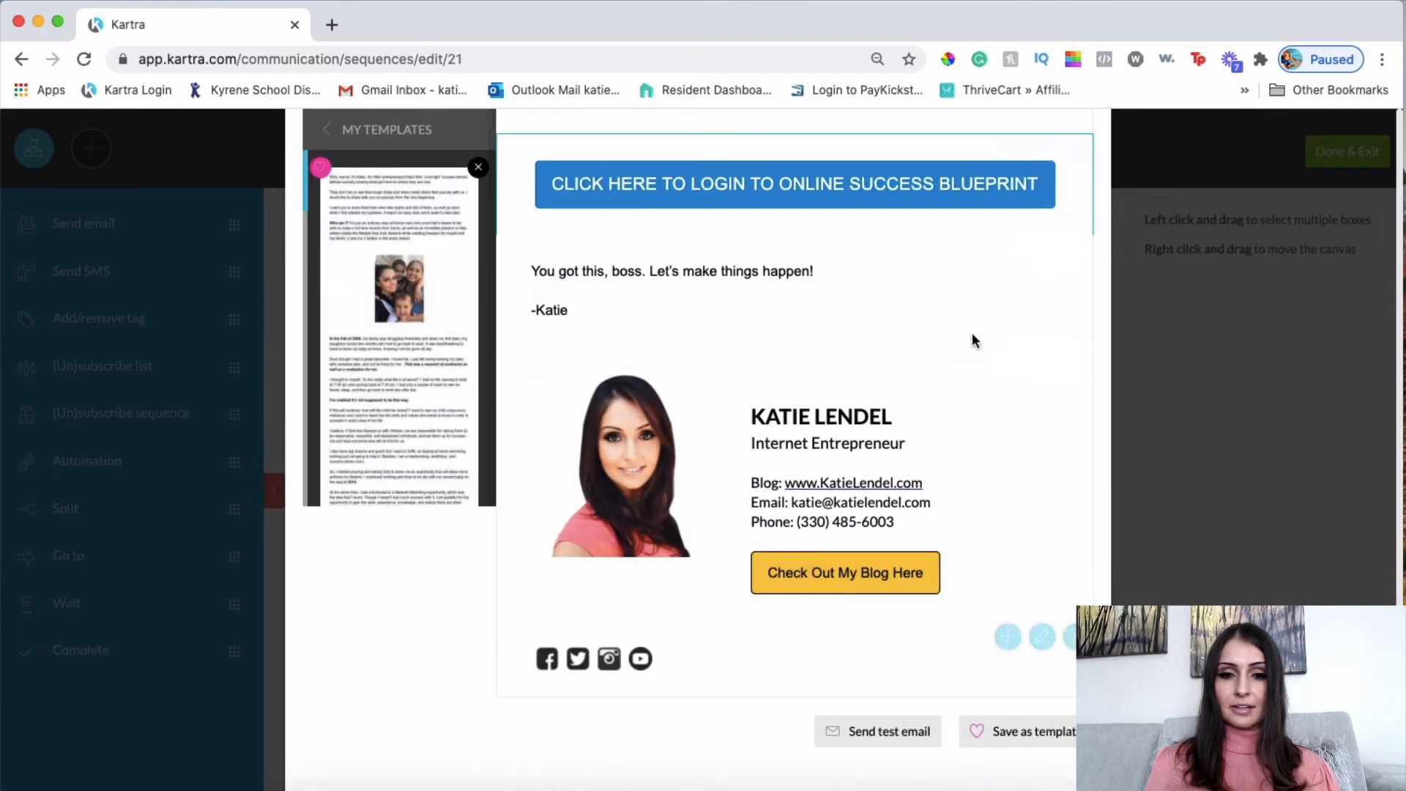
scroll(949, 527, down, 1)
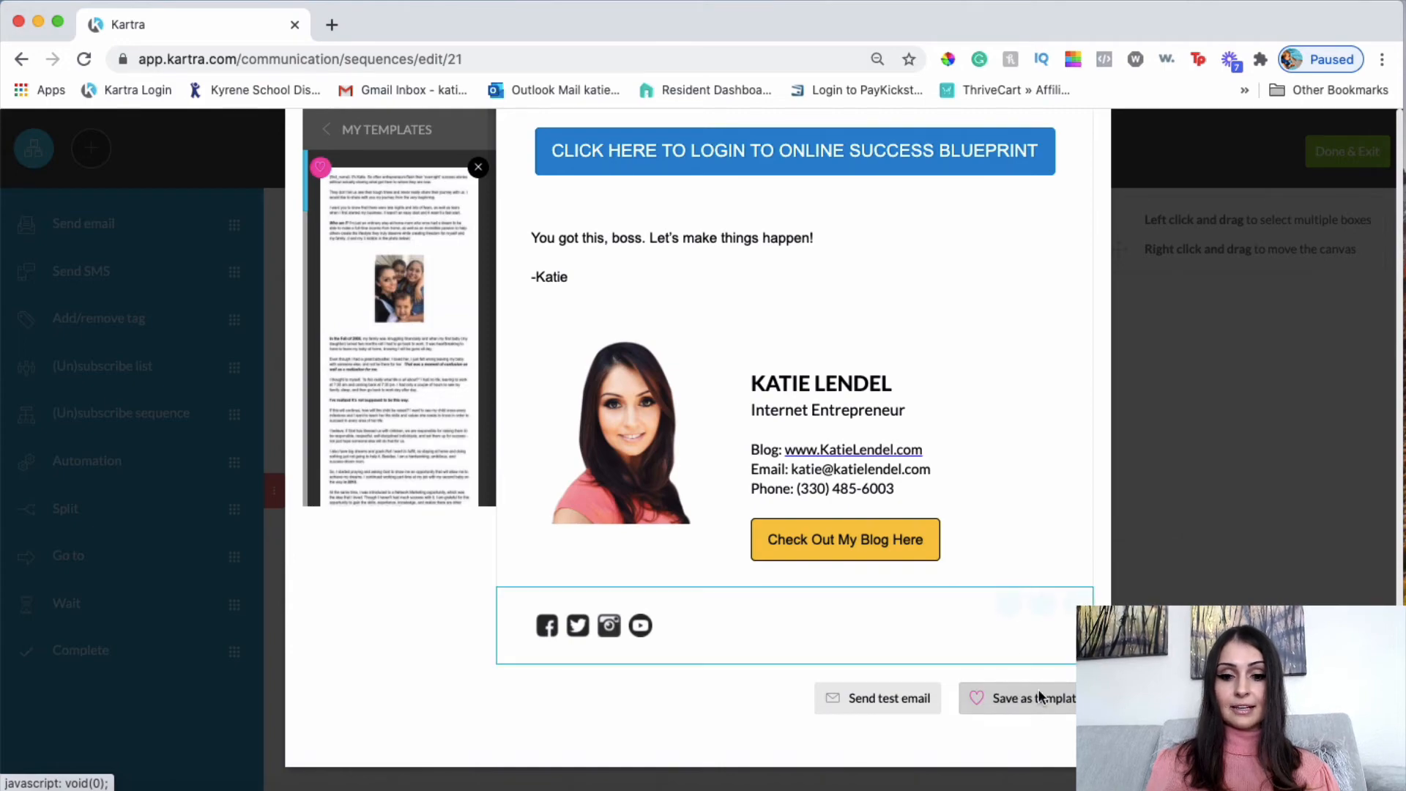
scroll(959, 527, up, 15)
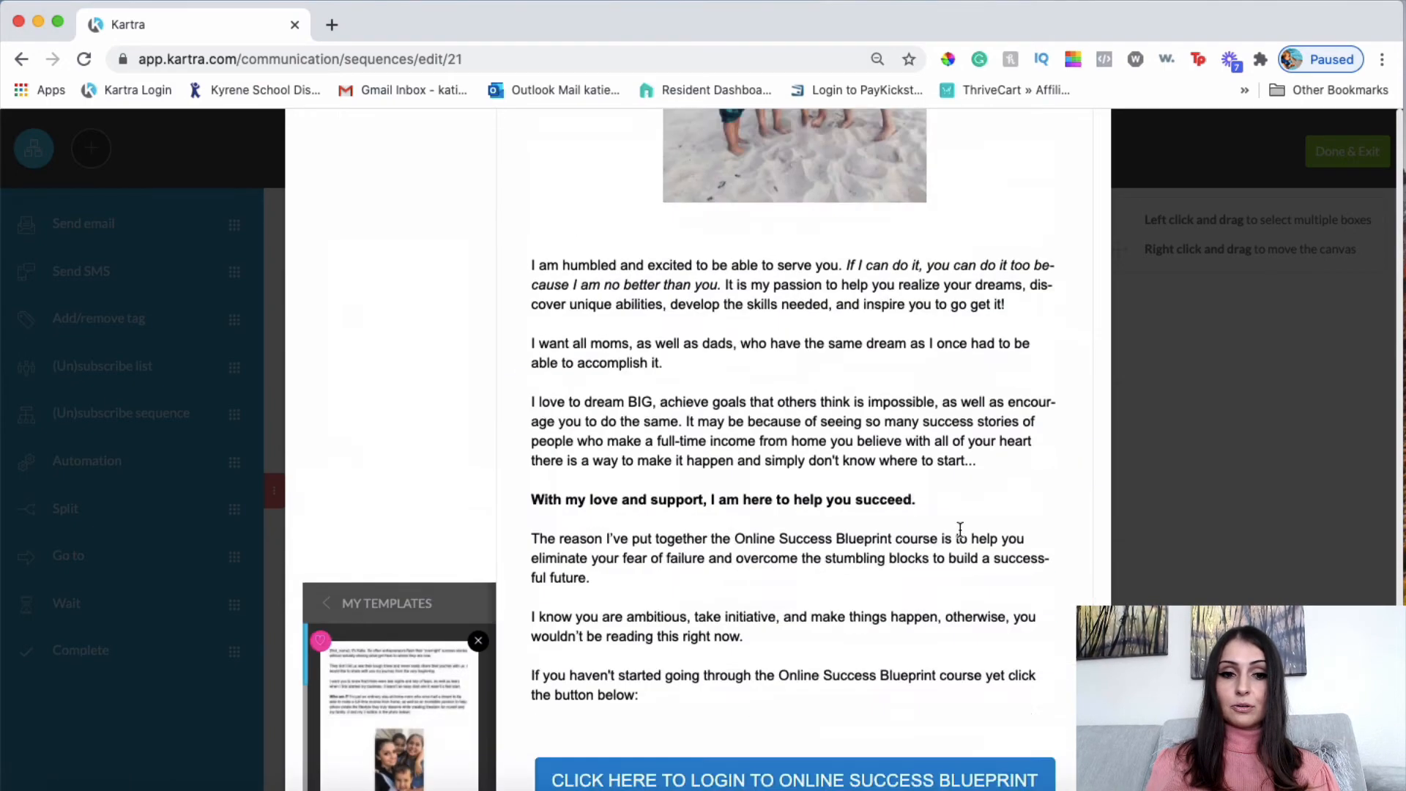
scroll(892, 504, down, 18)
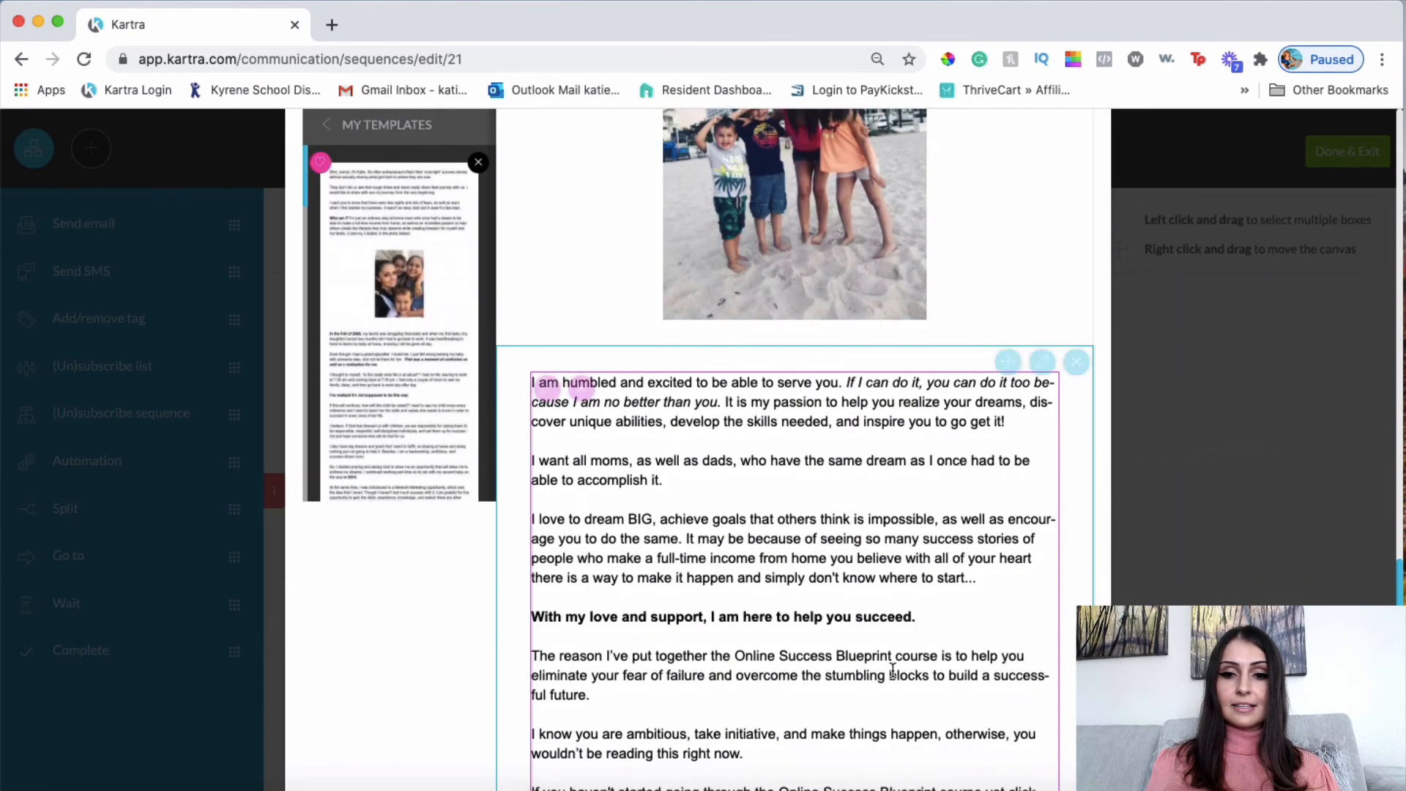
scroll(891, 669, down, 3)
scroll(890, 668, up, 12)
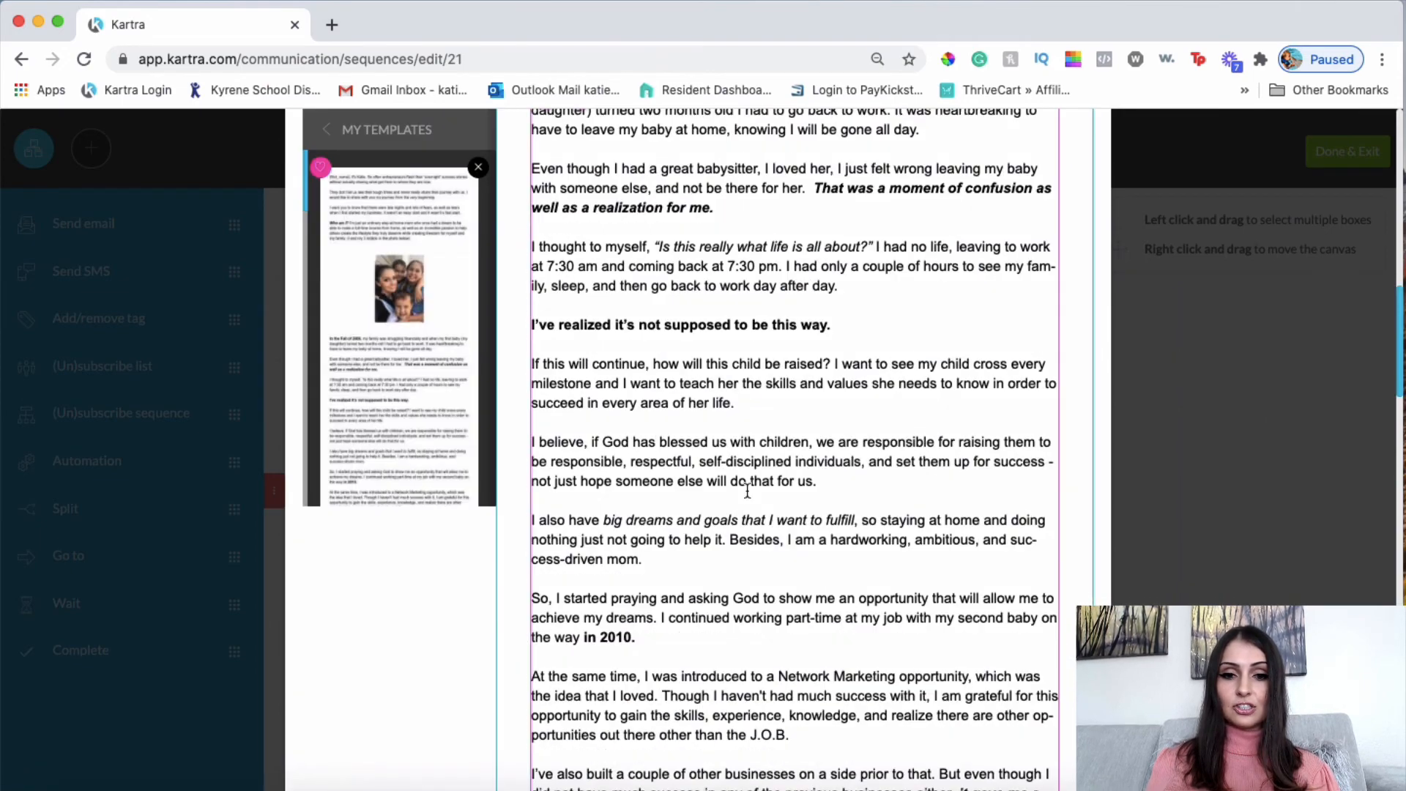
scroll(846, 626, up, 10)
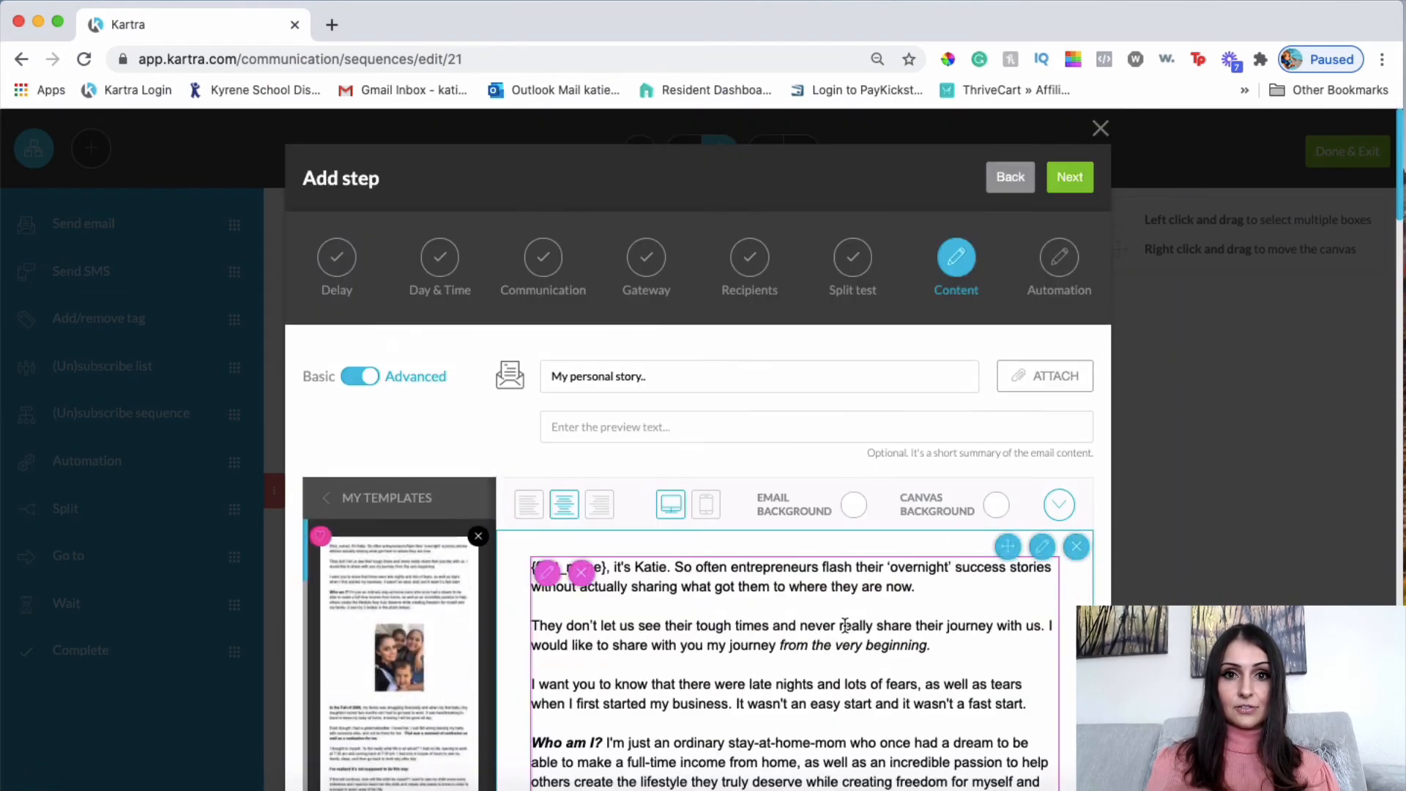
scroll(844, 624, down, 12)
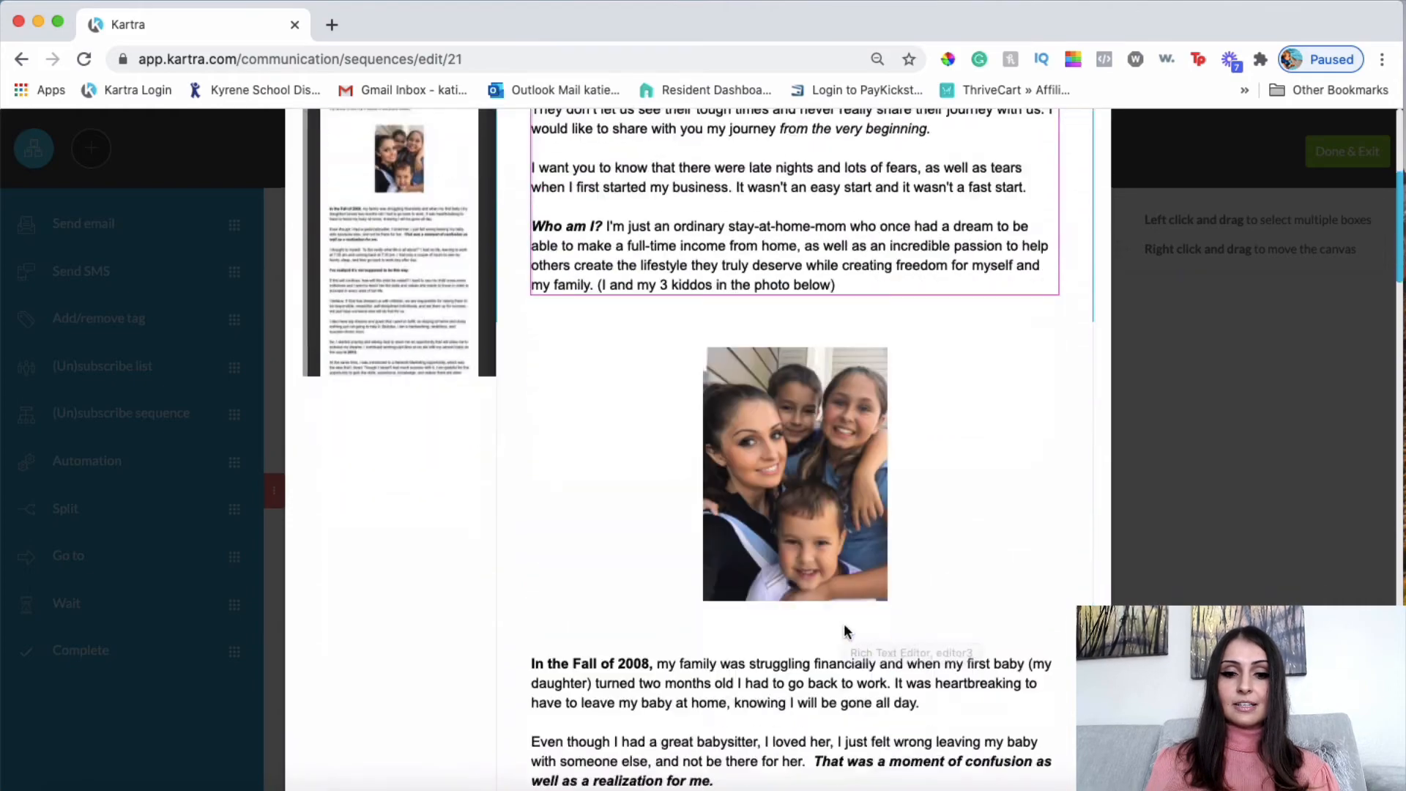
scroll(845, 624, up, 12)
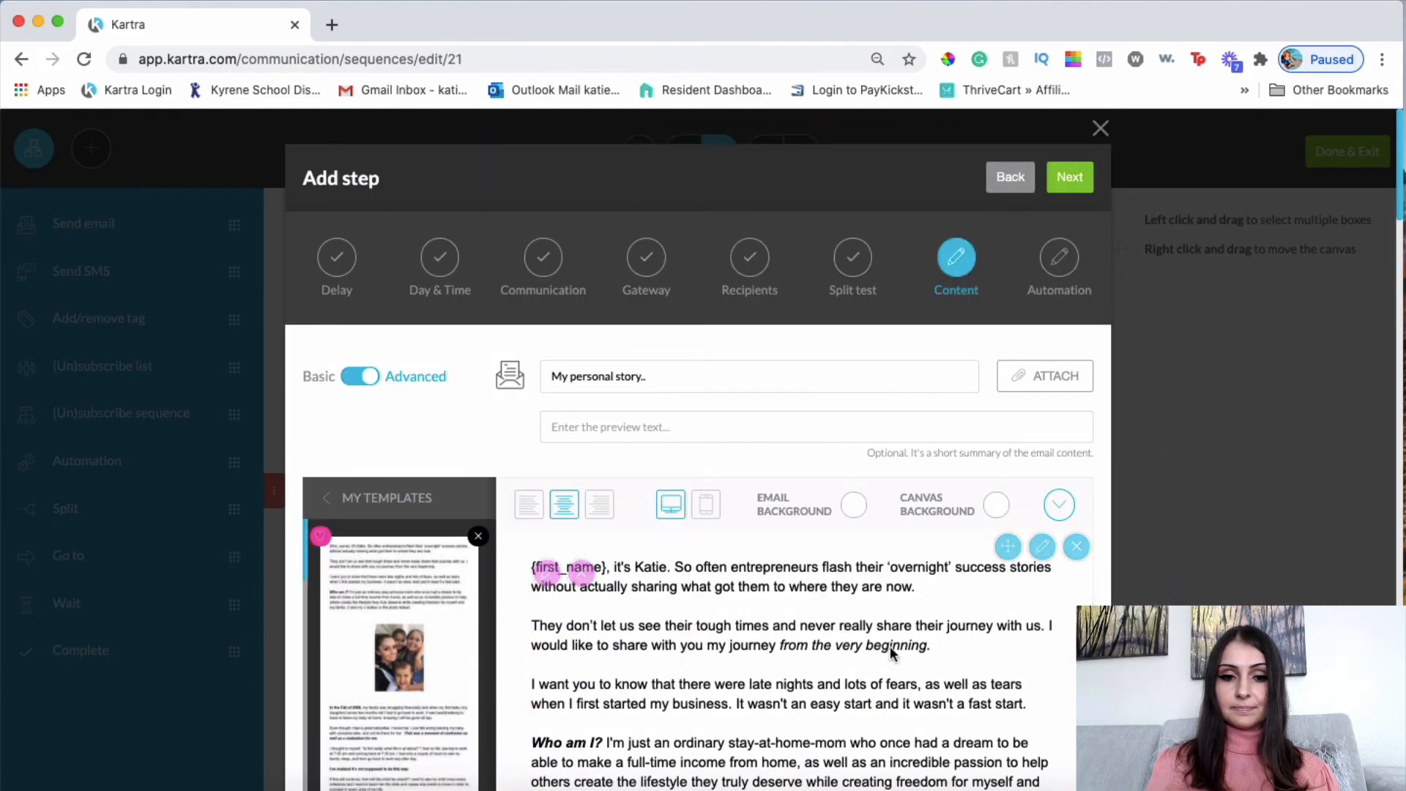
scroll(829, 477, down, 20)
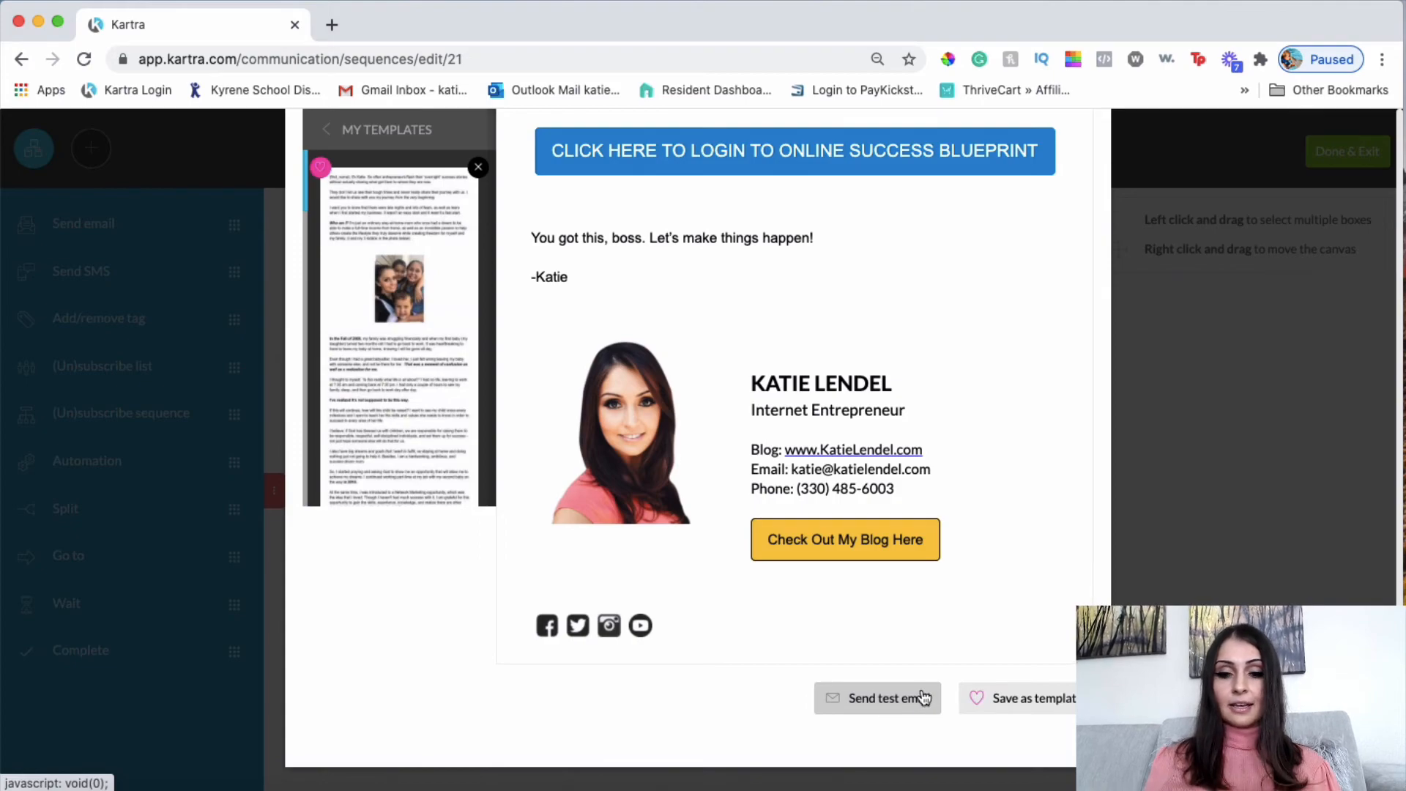
scroll(922, 692, up, 15)
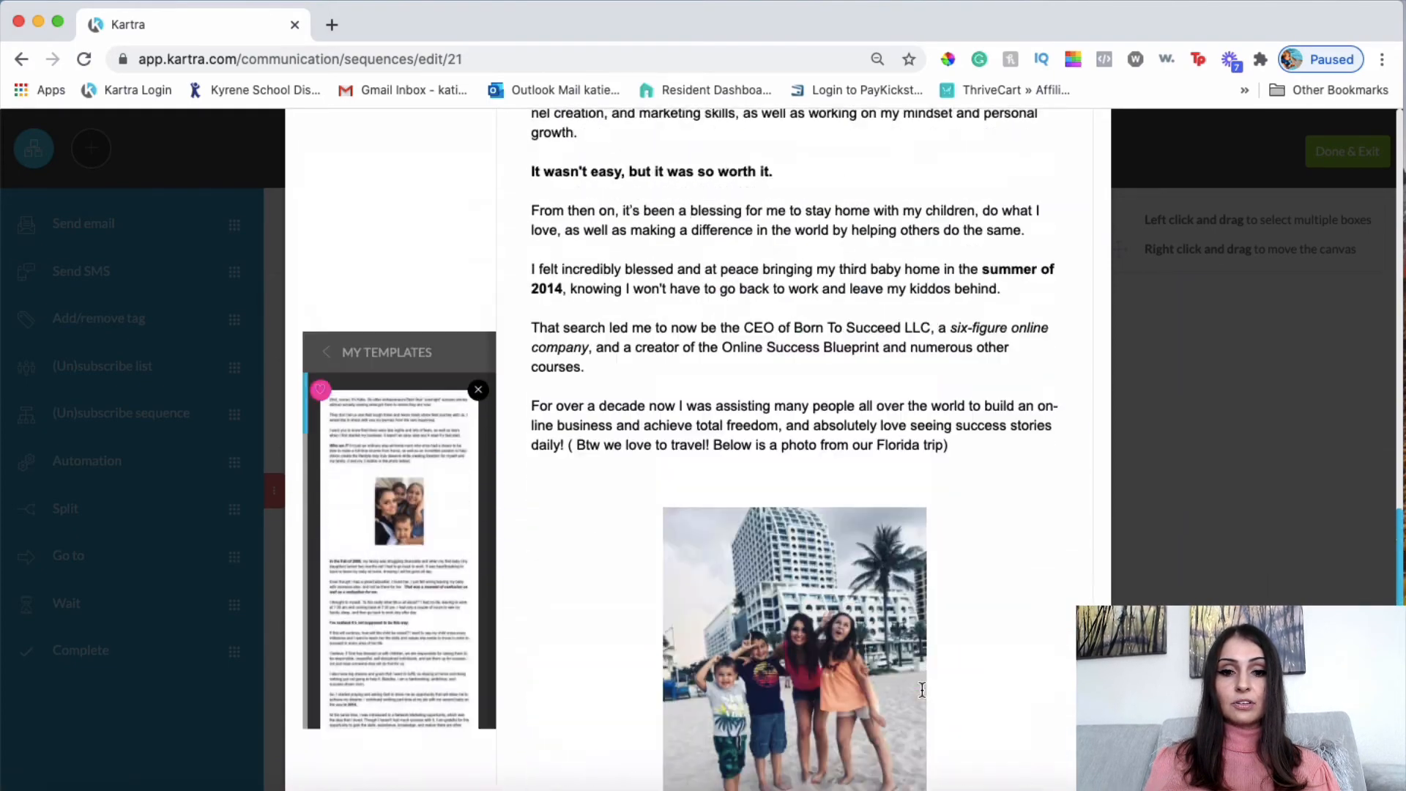
scroll(922, 692, up, 15)
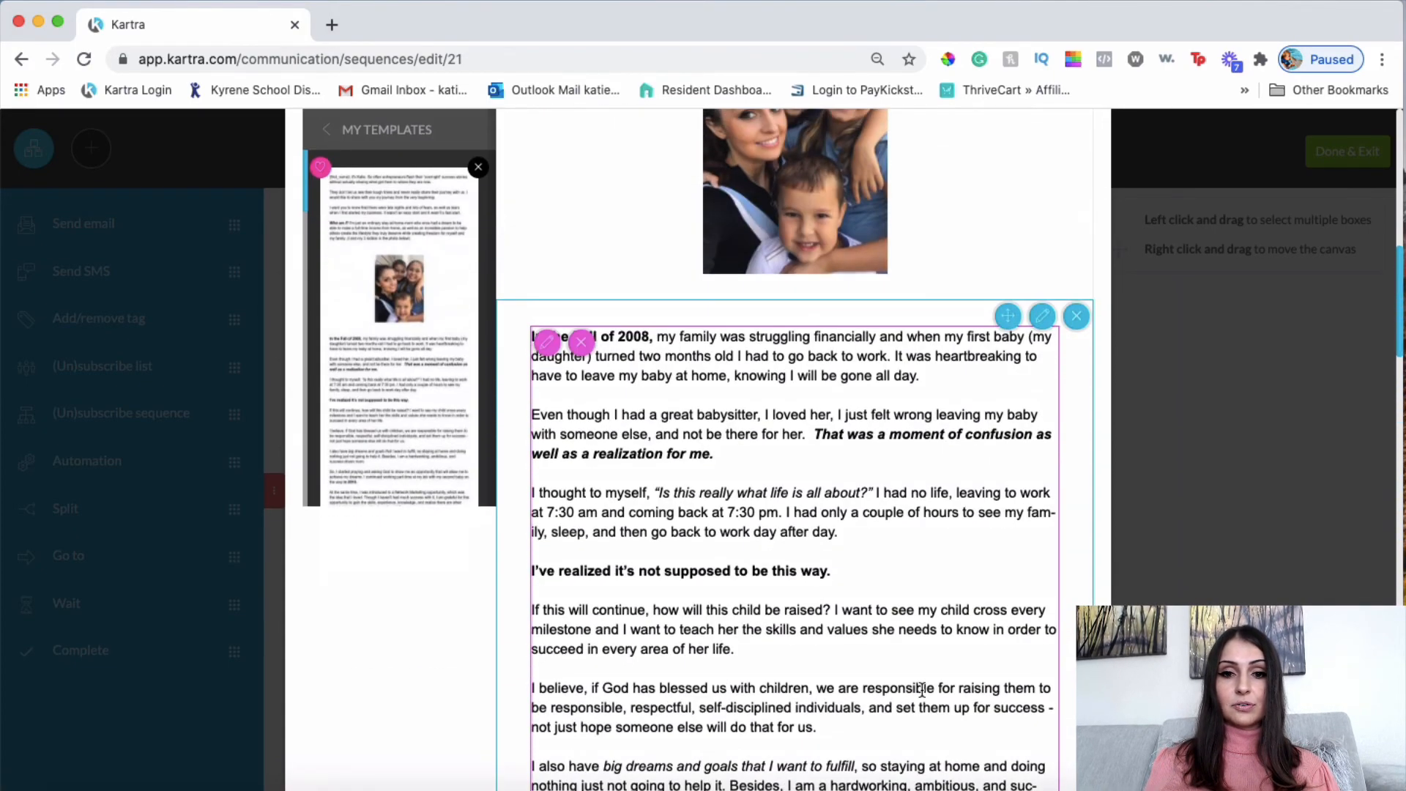
scroll(921, 689, up, 10)
scroll(842, 586, down, 20)
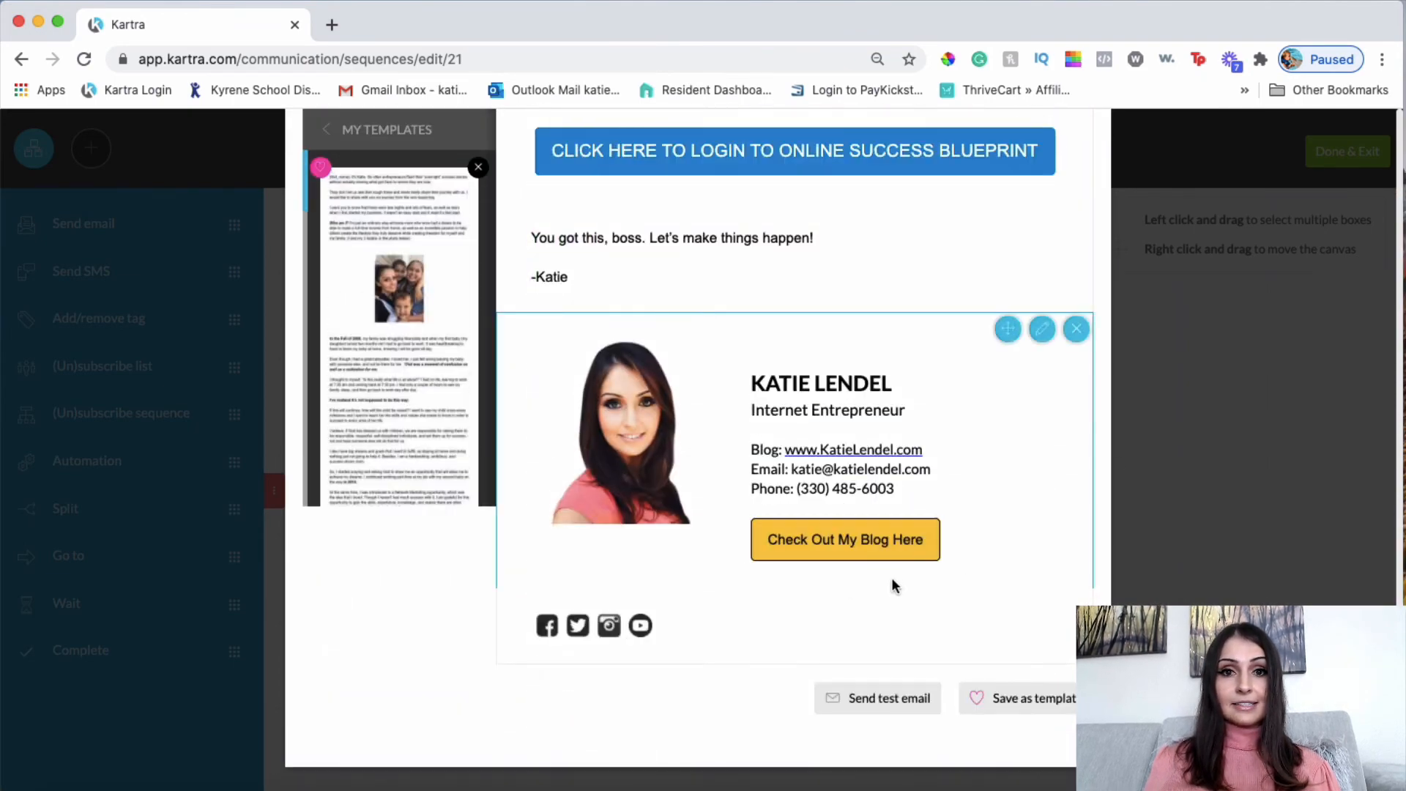
scroll(892, 580, up, 20)
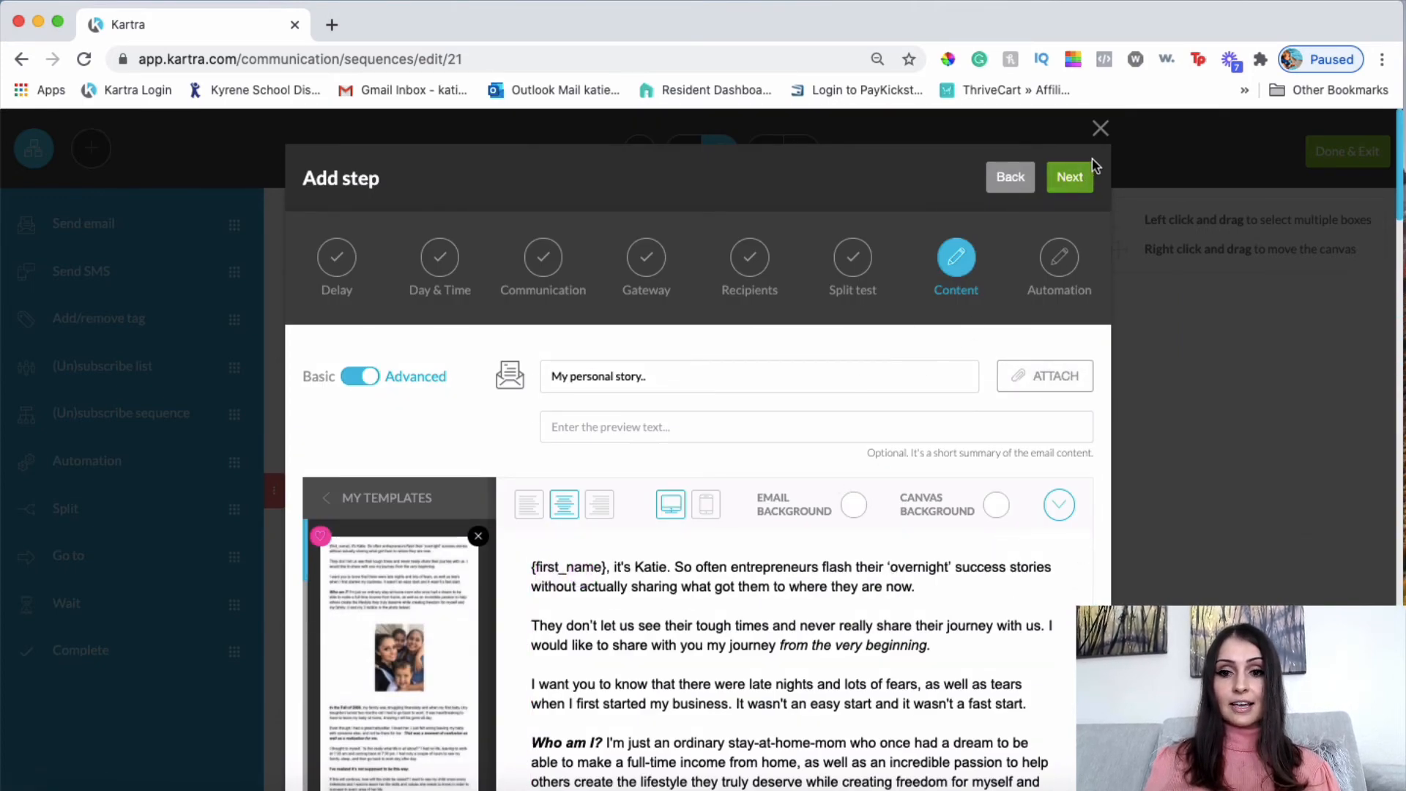
Continue to the email's Automation page and start a new automation.
click(1071, 178)
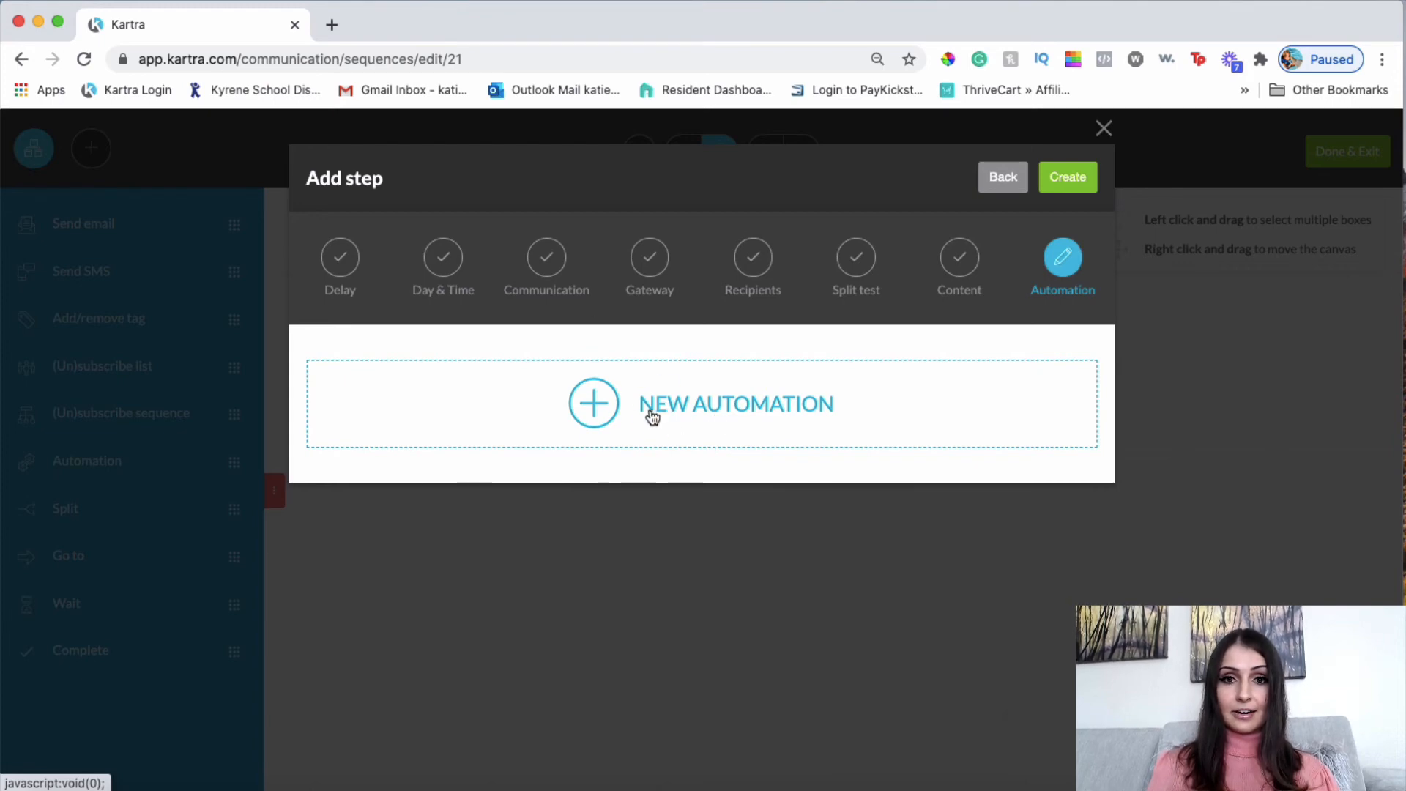
click(661, 429)
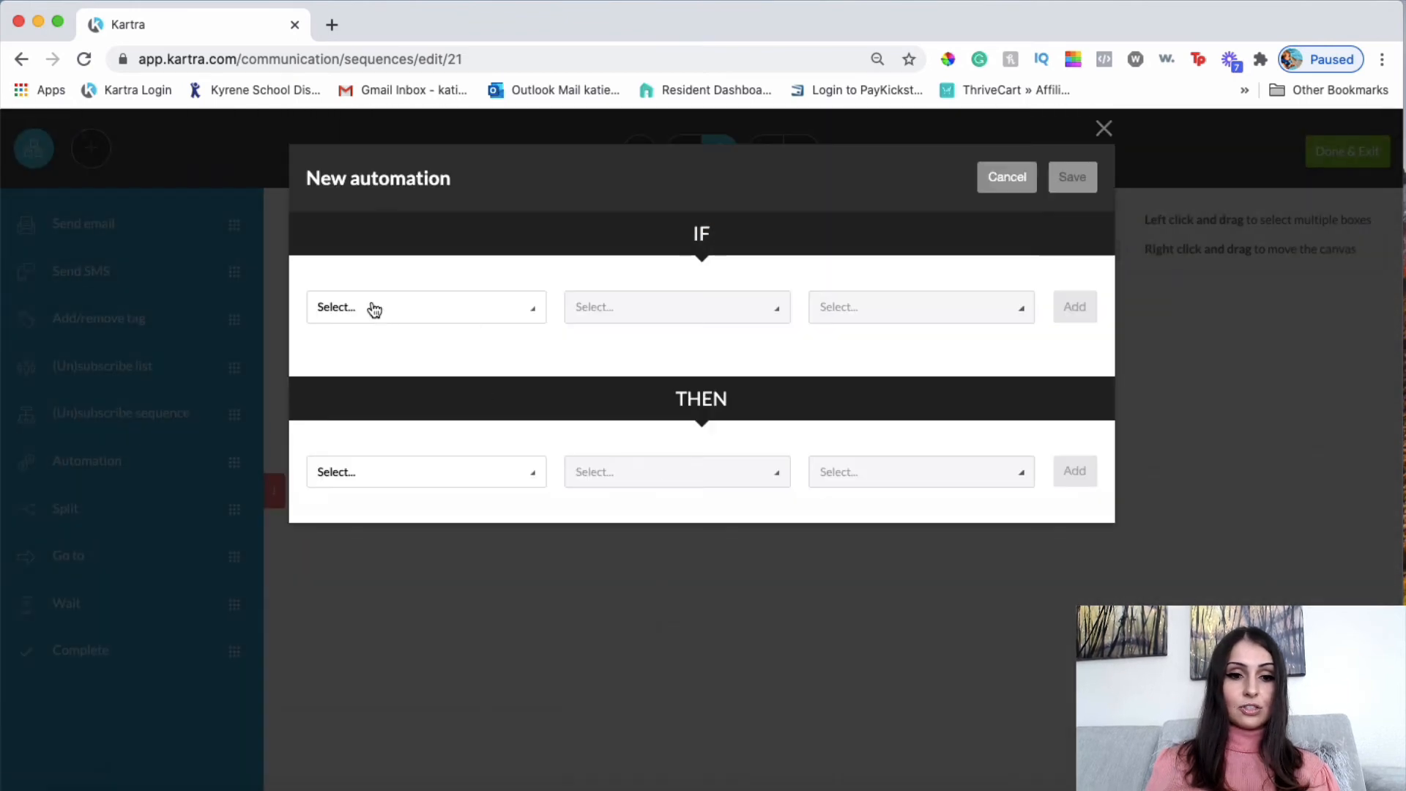
Set the automation trigger to the lead opening this email and browse the THEN actions.
click(371, 307)
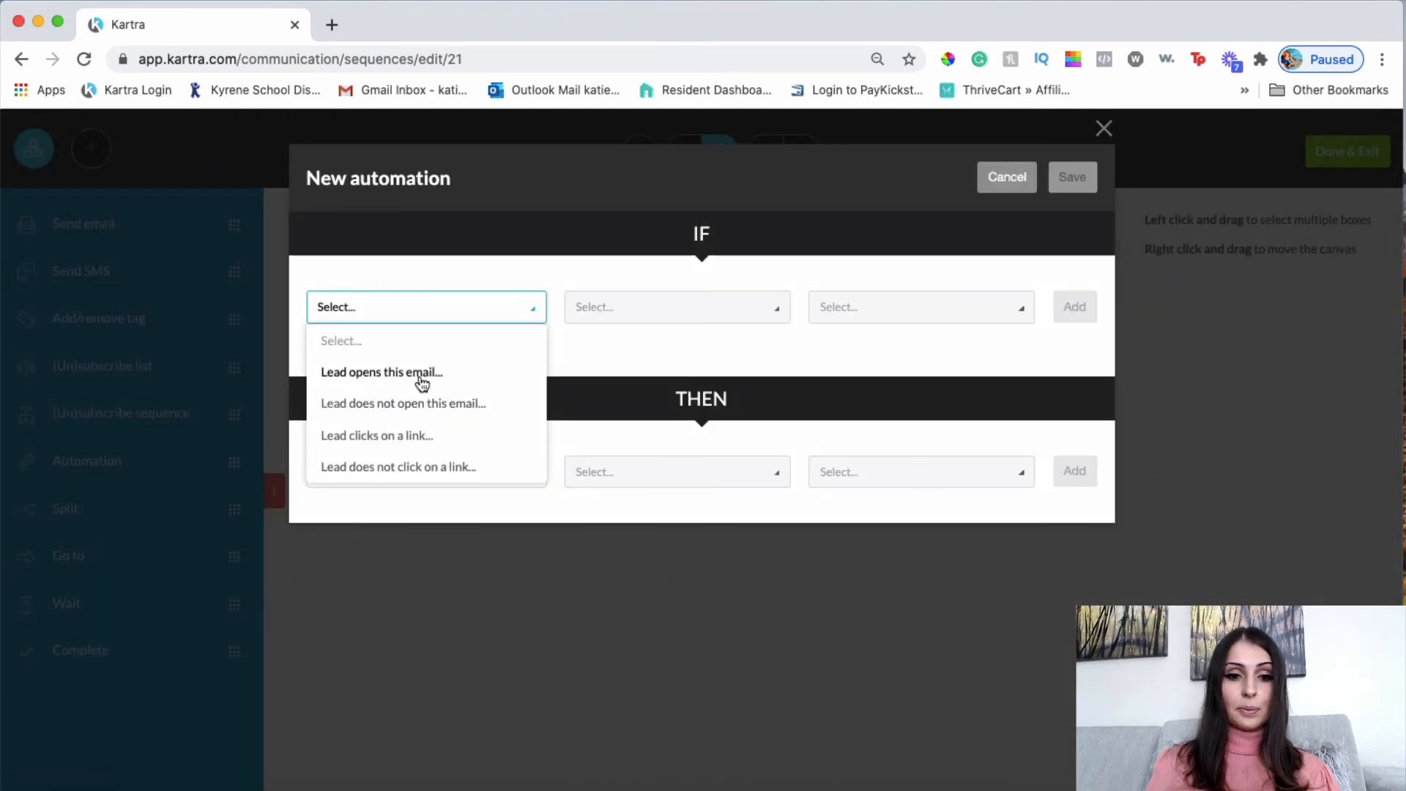
click(427, 375)
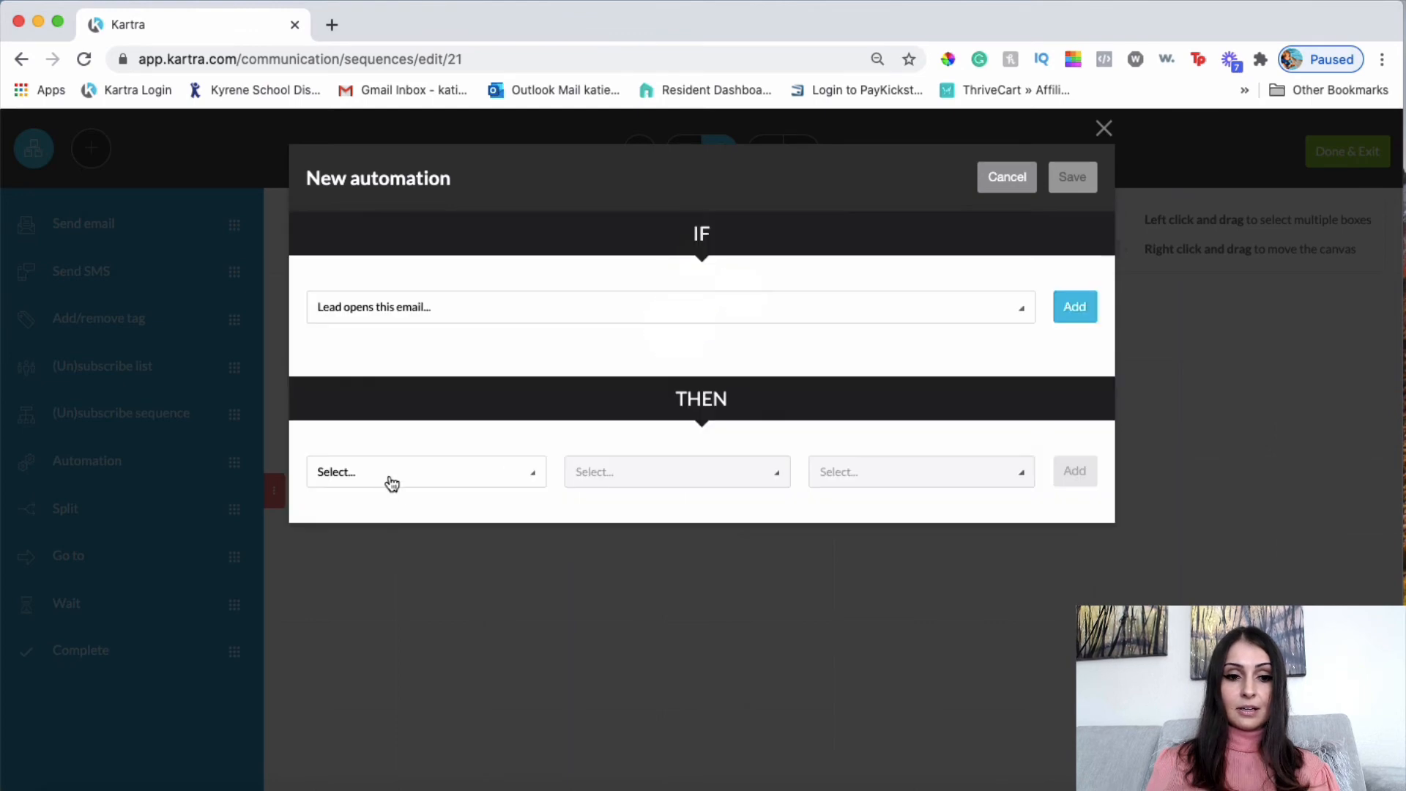
click(394, 476)
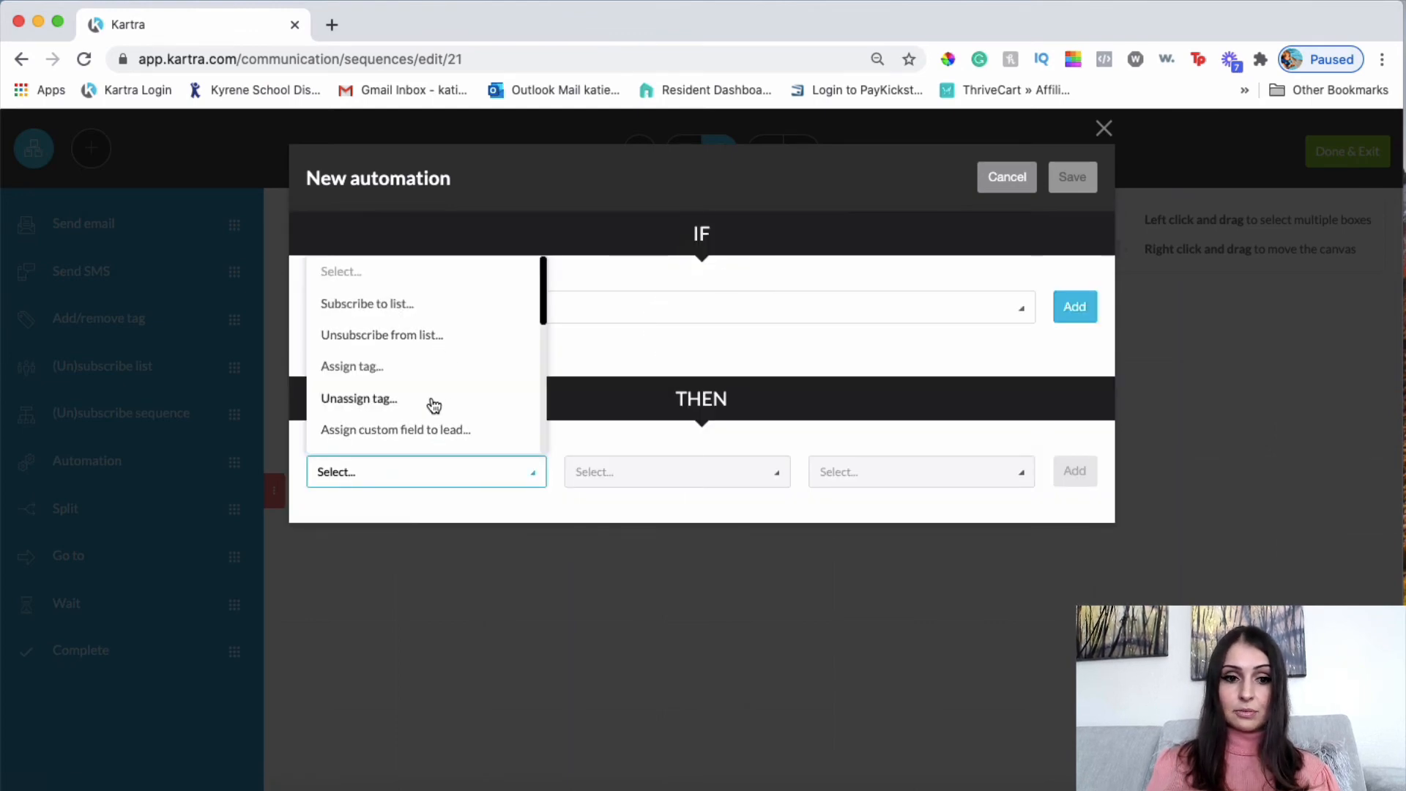
scroll(432, 403, down, 2)
scroll(432, 403, down, 3)
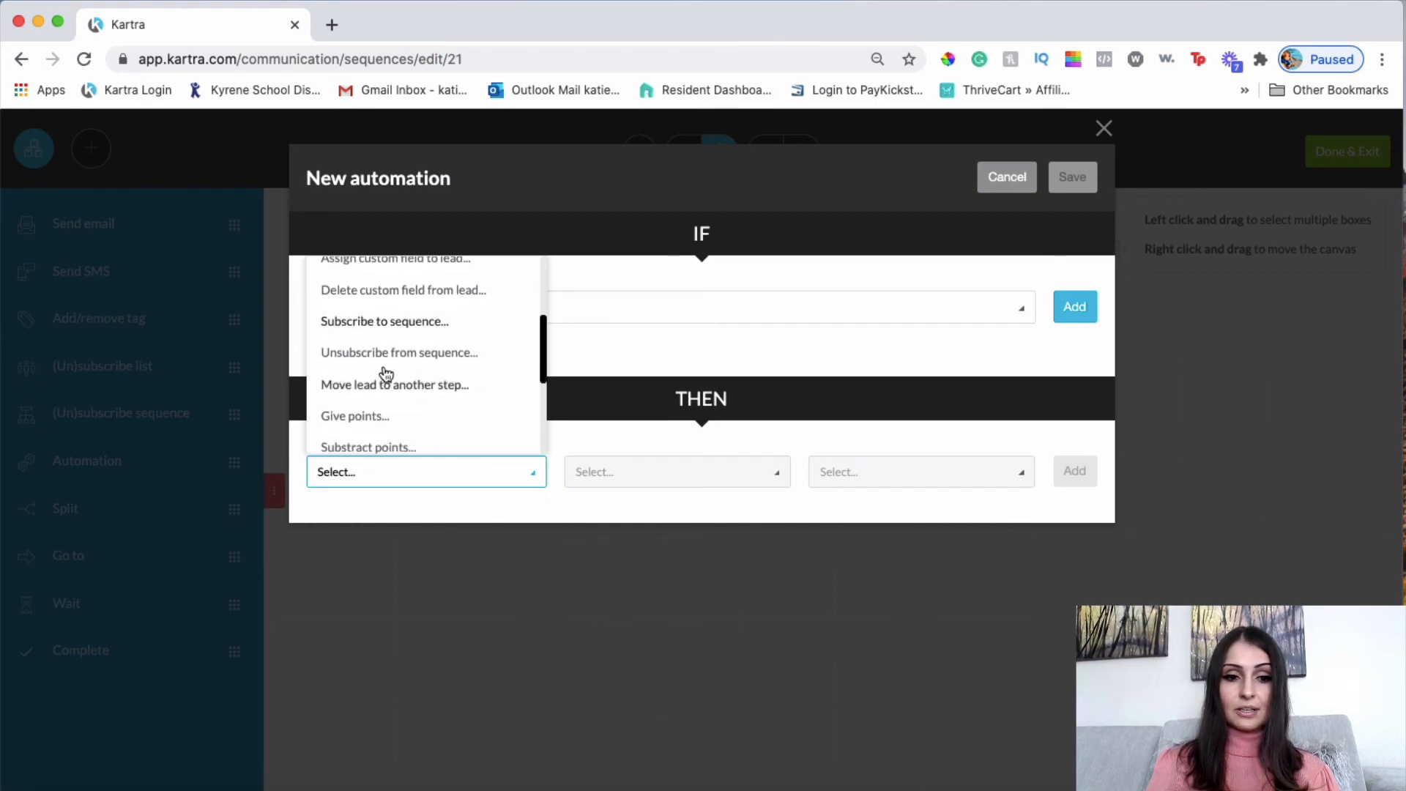
scroll(375, 432, down, 2)
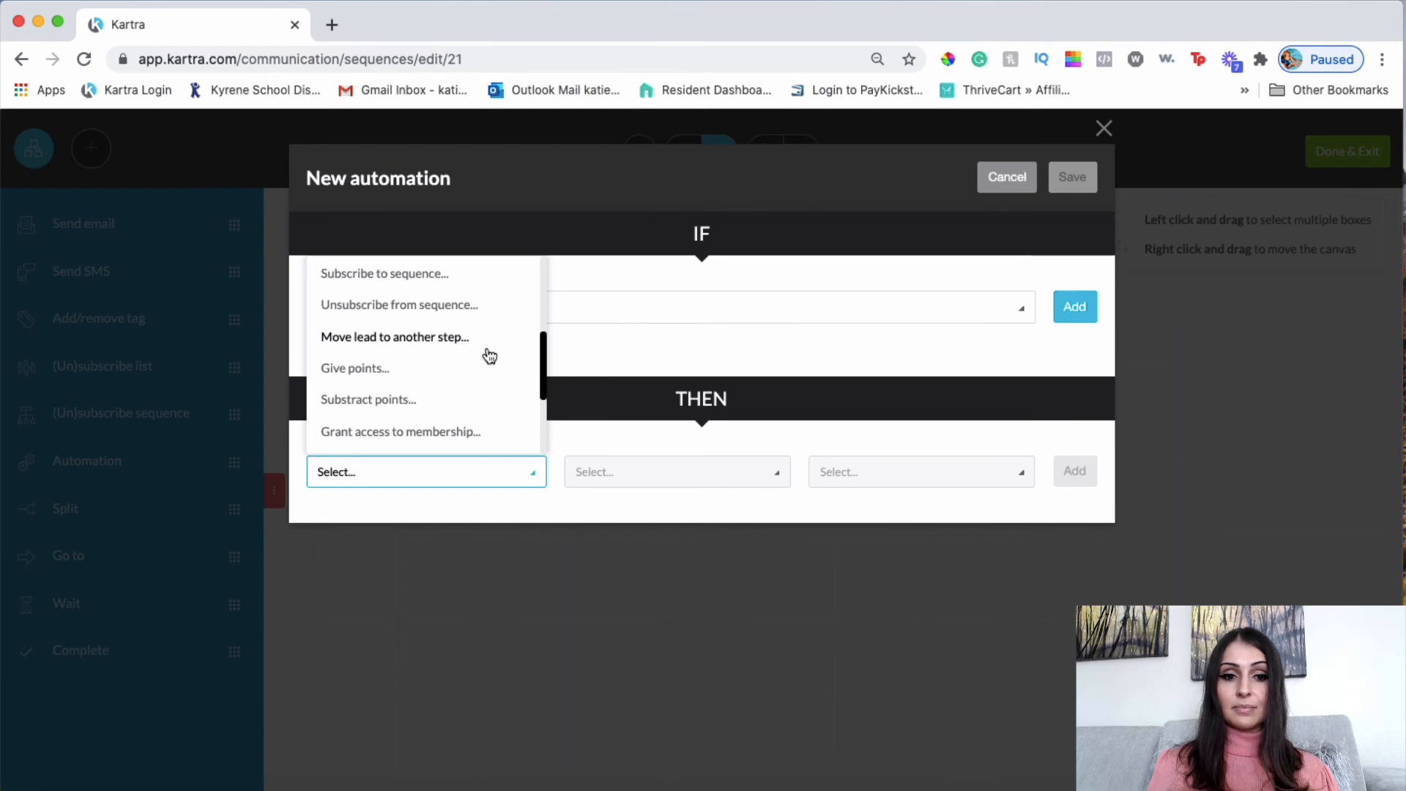
scroll(408, 419, down, 1)
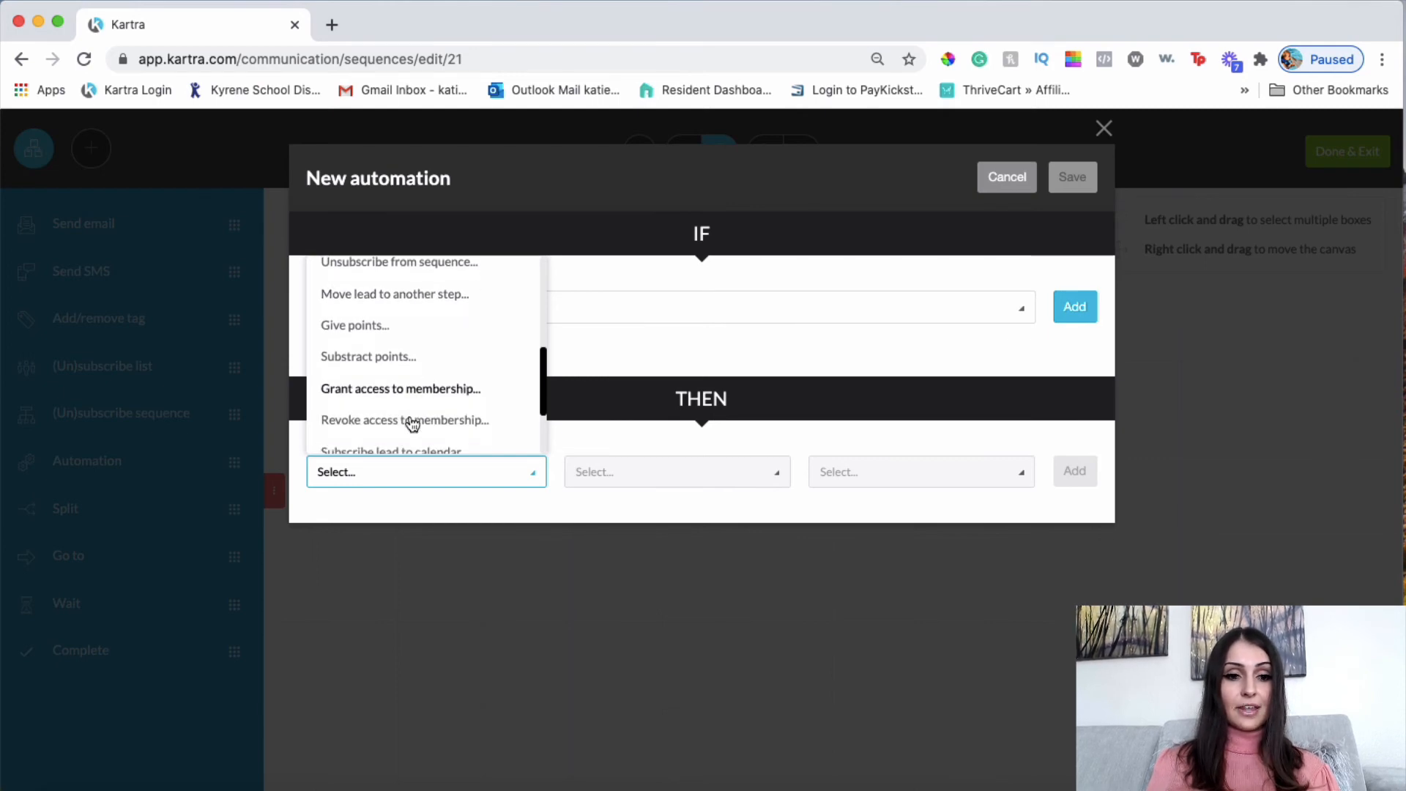
scroll(400, 313, down, 3)
scroll(399, 314, up, 2)
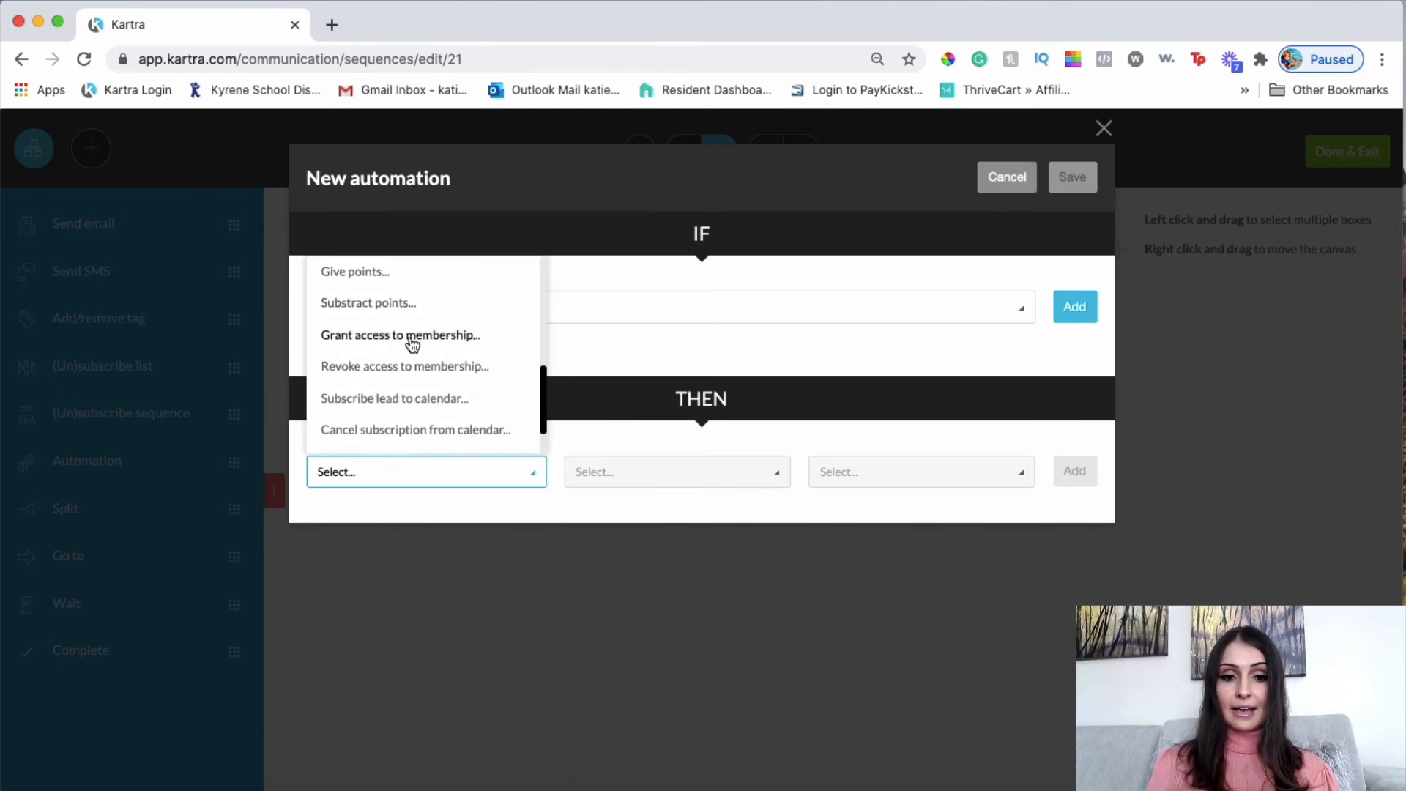
Pick Grant access to membership, view the membership list, then cancel the automation.
click(419, 339)
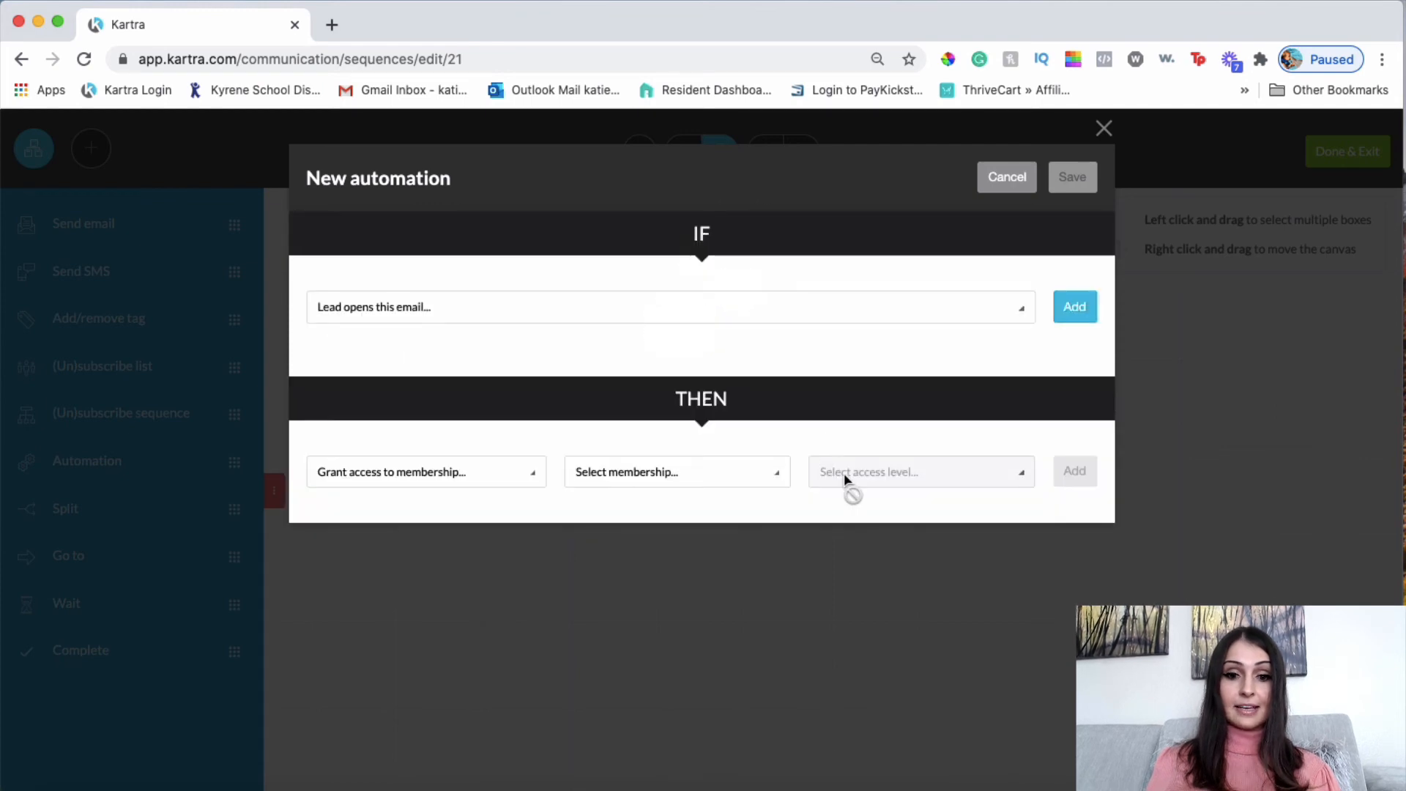
click(704, 473)
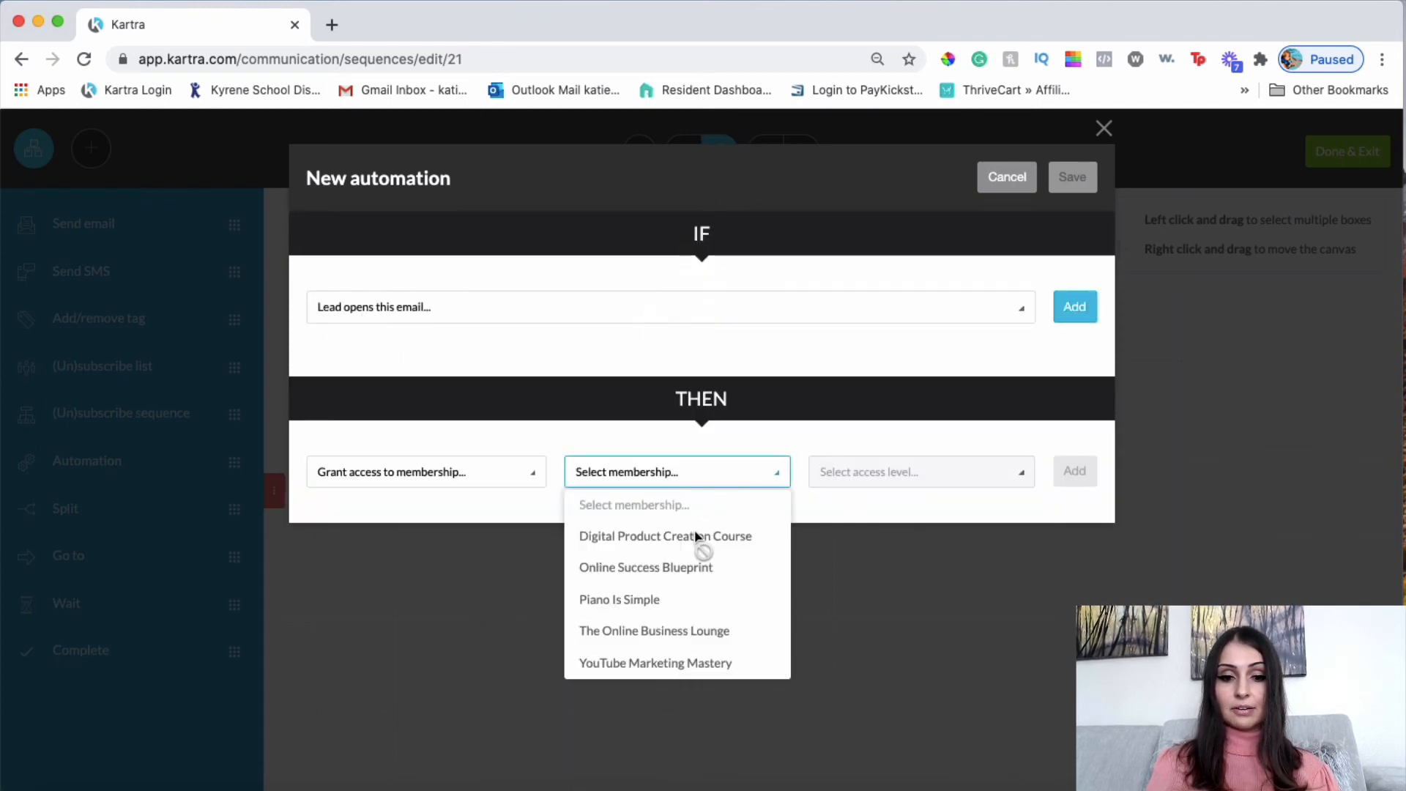
click(715, 476)
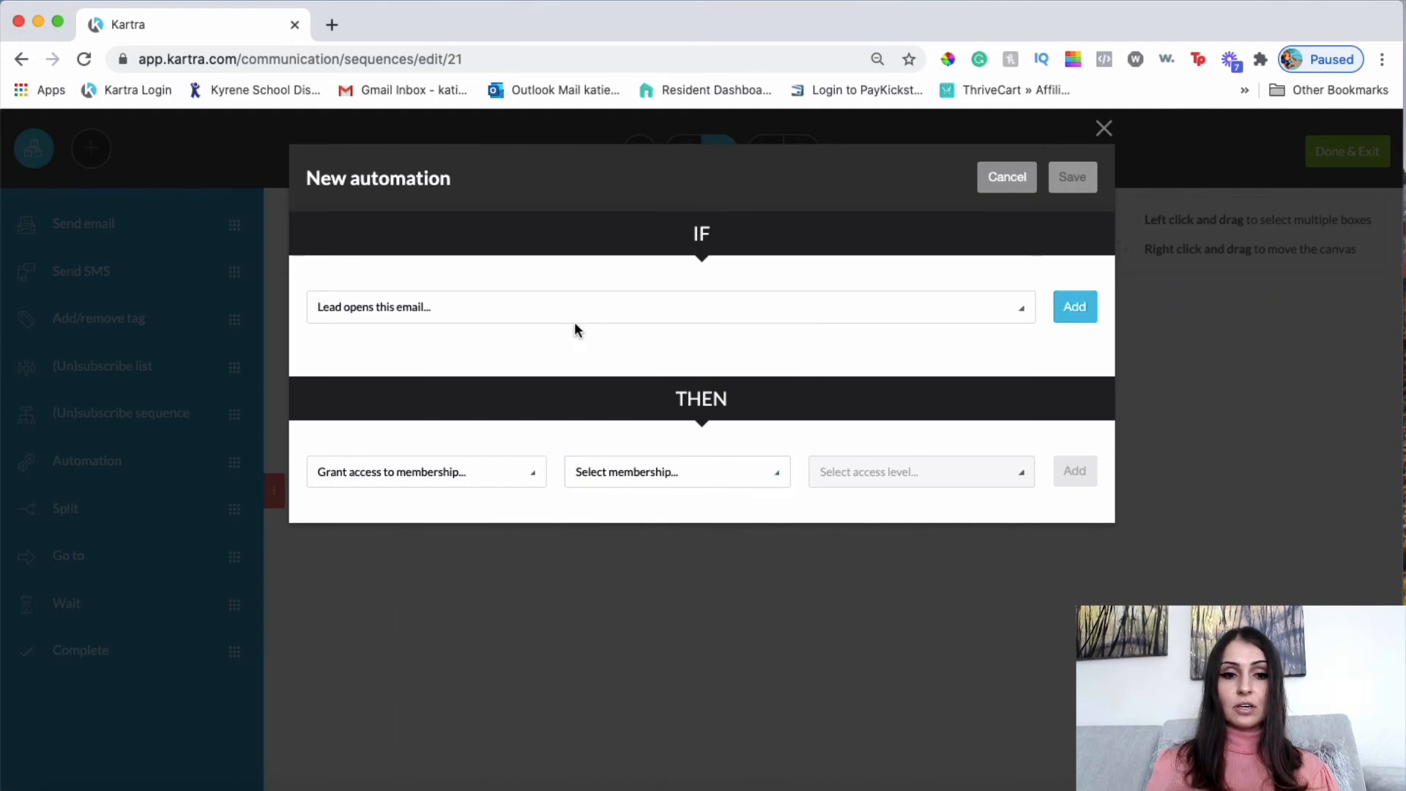
click(1008, 180)
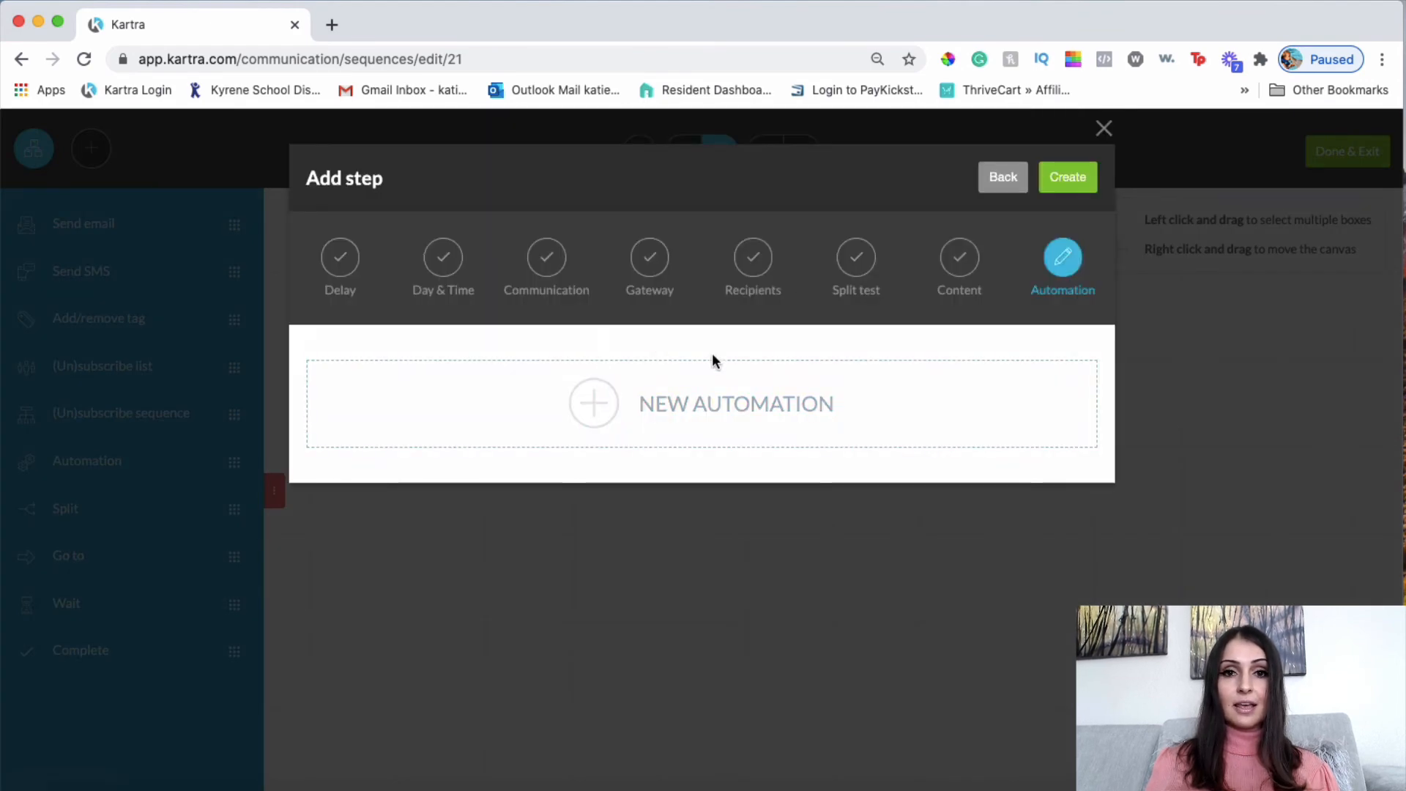
Create the 1-day-delayed email step, connect it to the starting rules, and position it below them.
click(1083, 178)
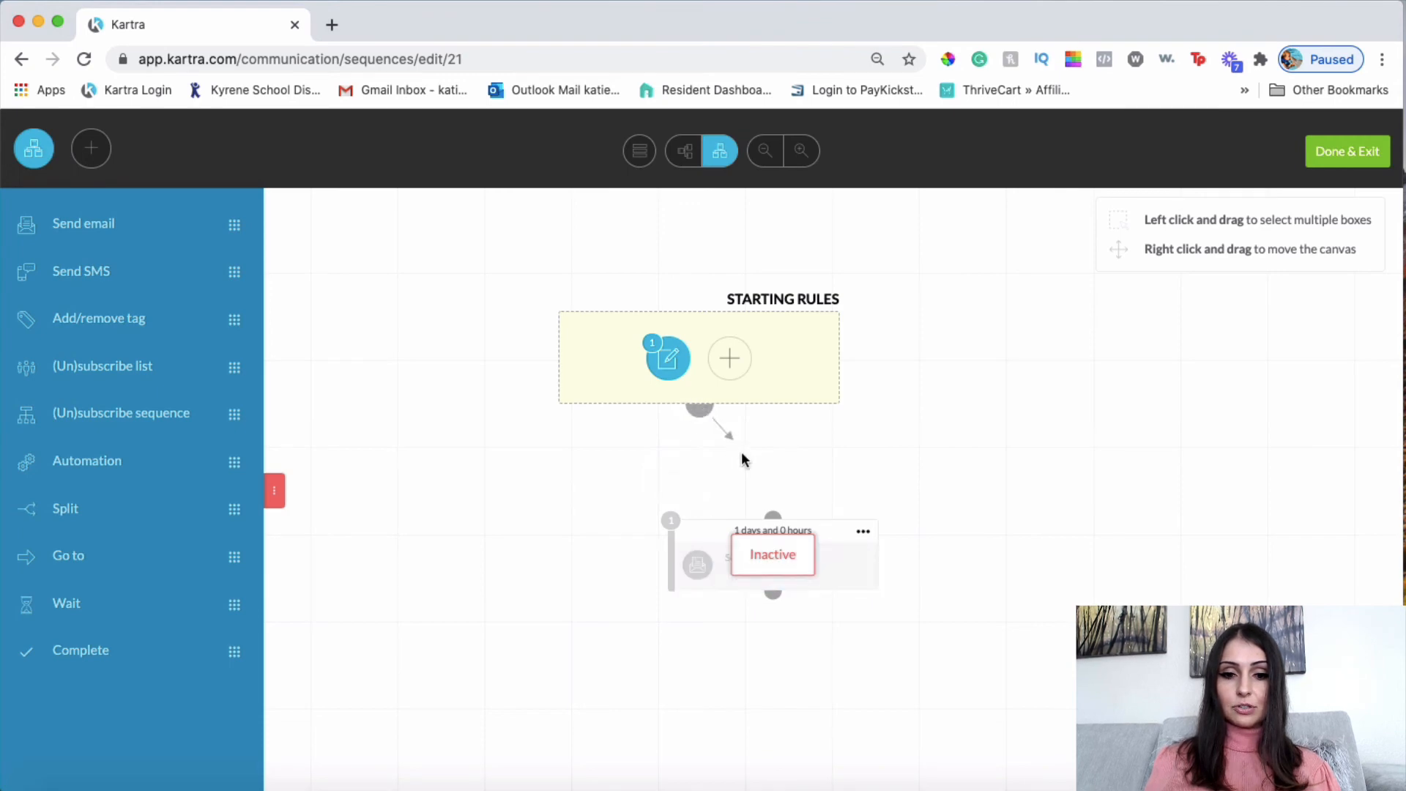
drag(744, 460, 770, 511)
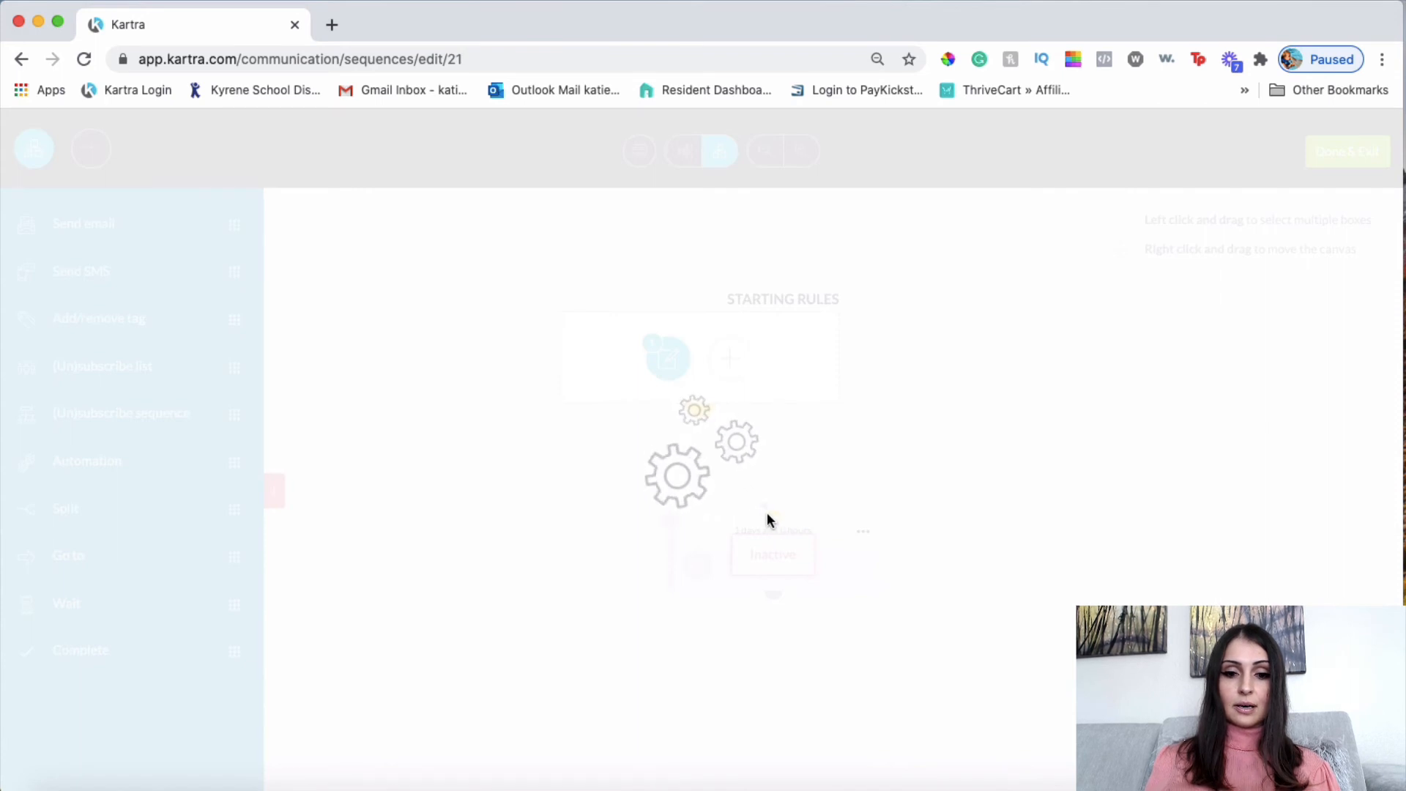
mouse_move(757, 481)
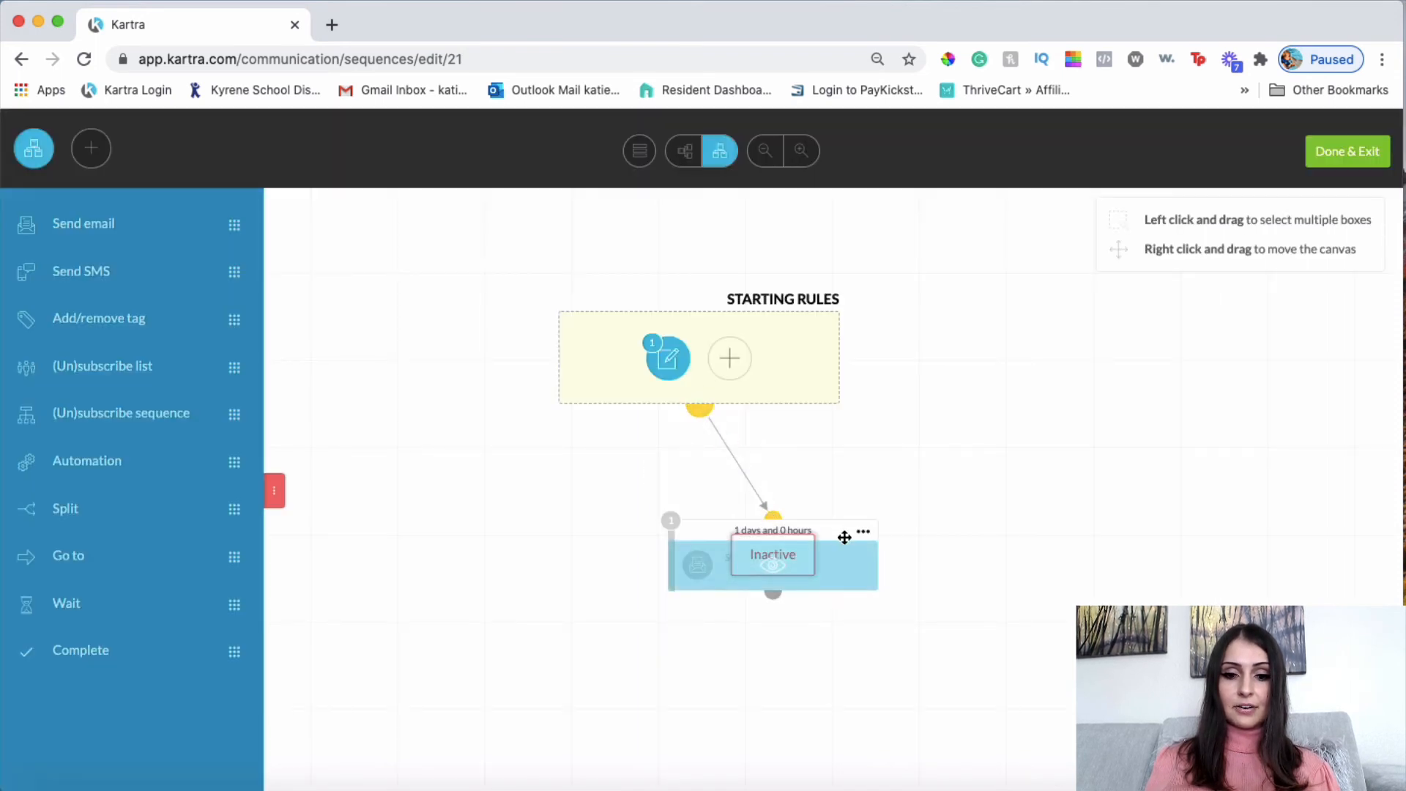
drag(831, 525, 757, 472)
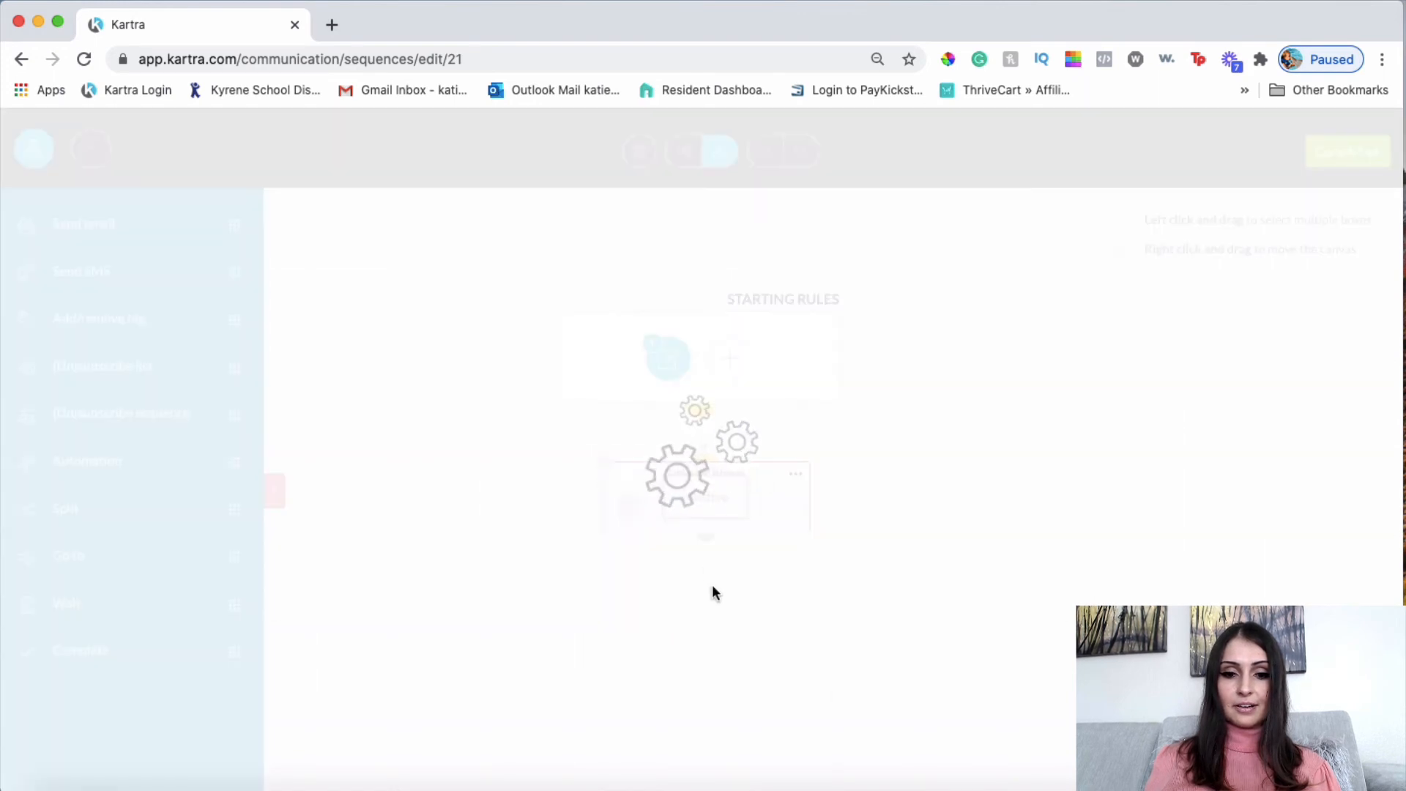
click(805, 476)
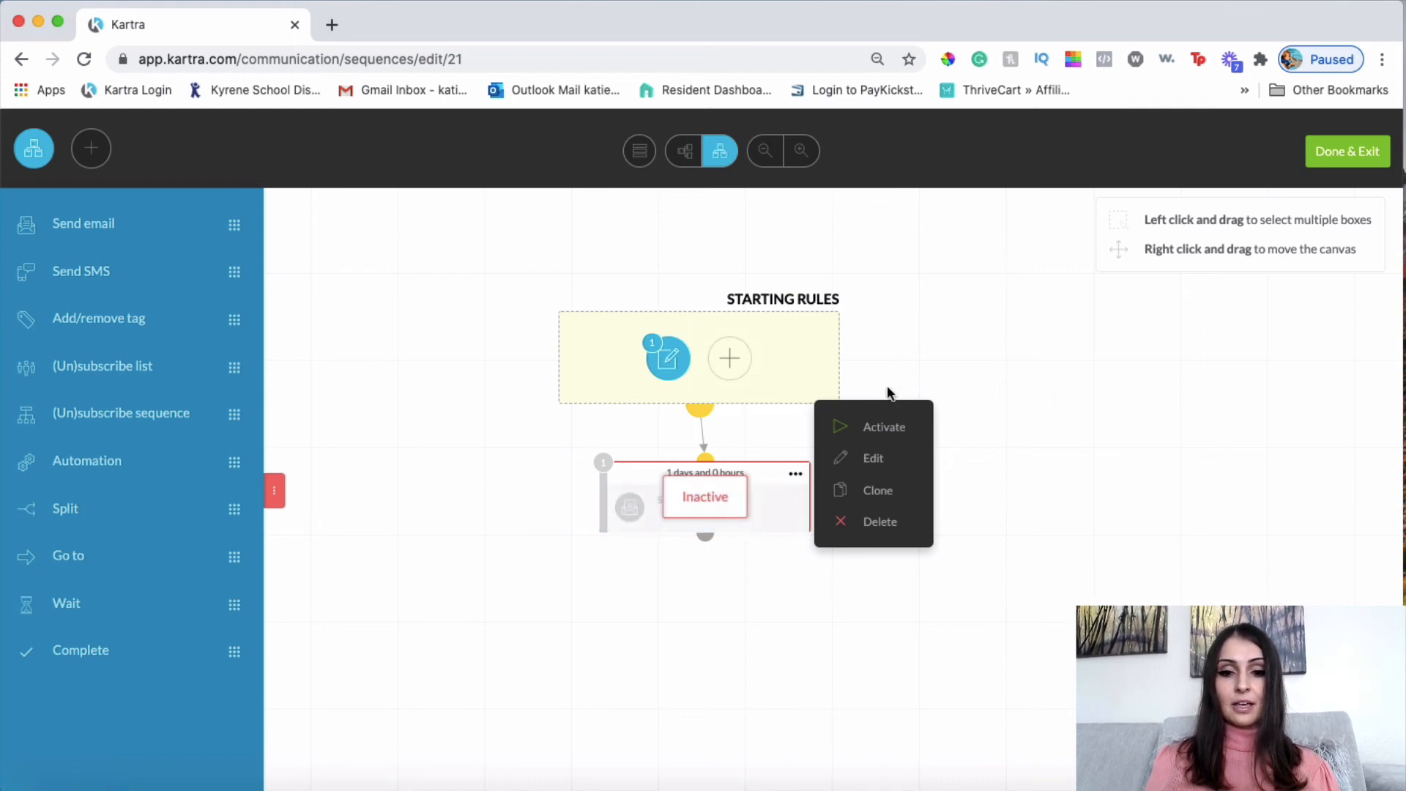
Dismiss the step's options menu and drag a Send email step onto the canvas.
click(1005, 442)
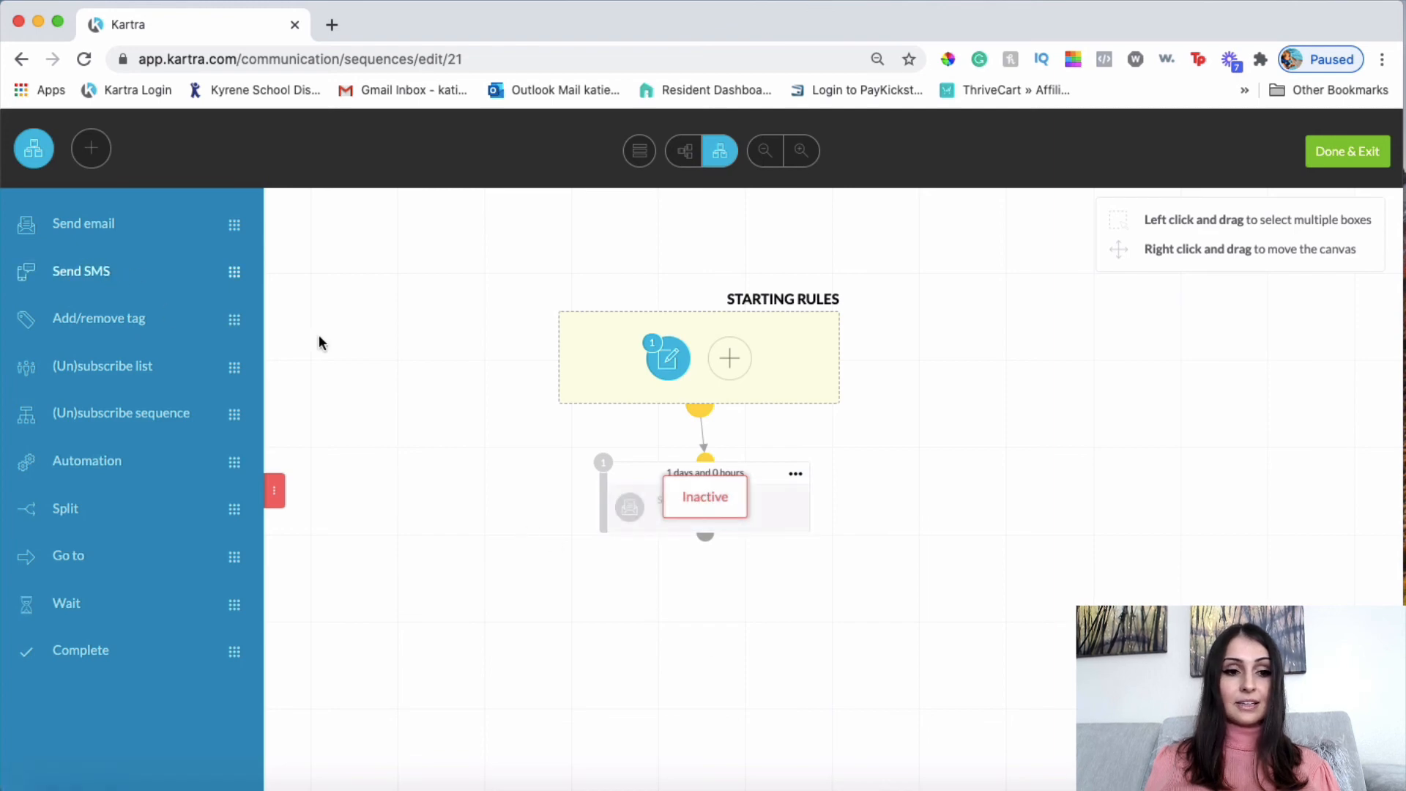
drag(88, 222, 681, 610)
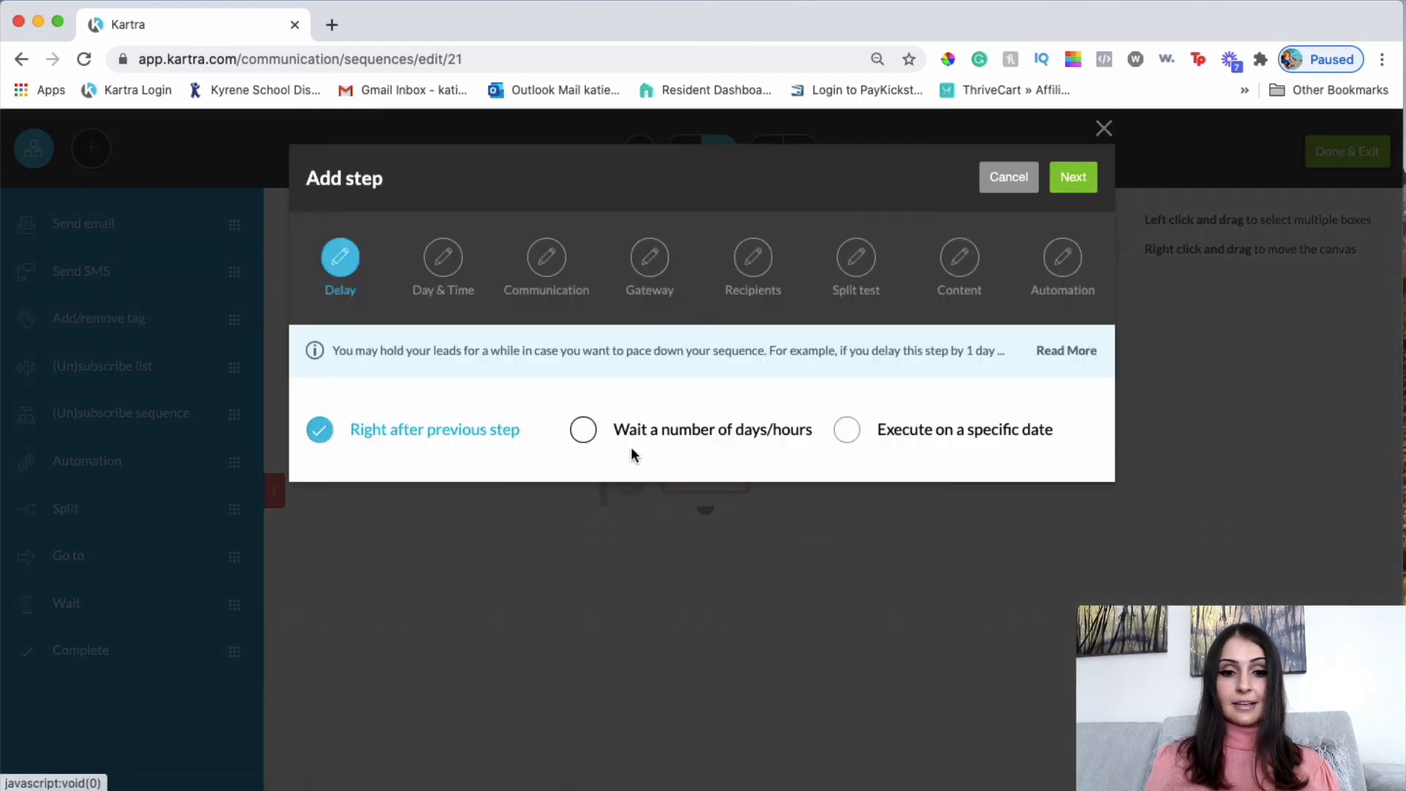
Set the new step to wait 1 day, then close the Add step dialog without adding it.
click(584, 431)
click(370, 500)
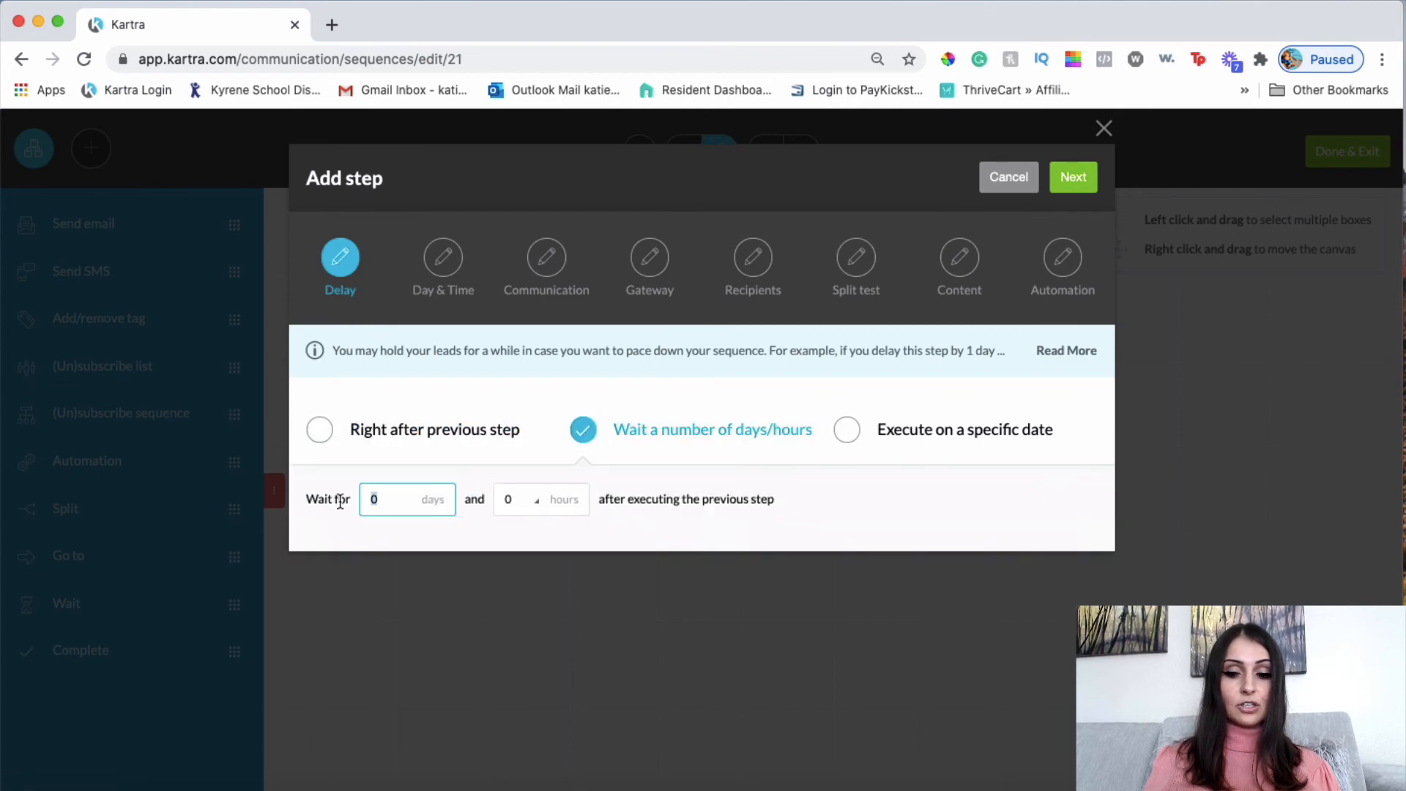
text(1)
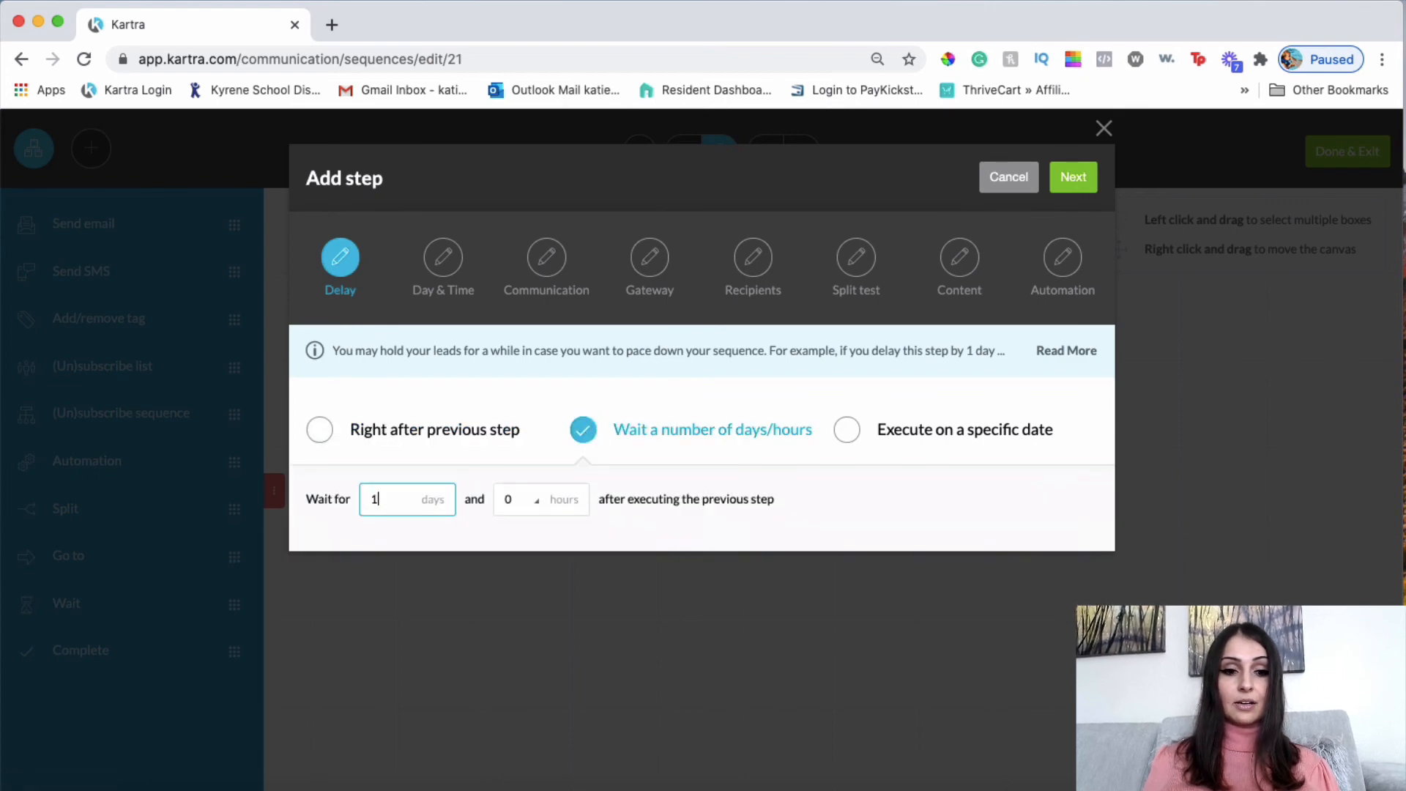
click(873, 513)
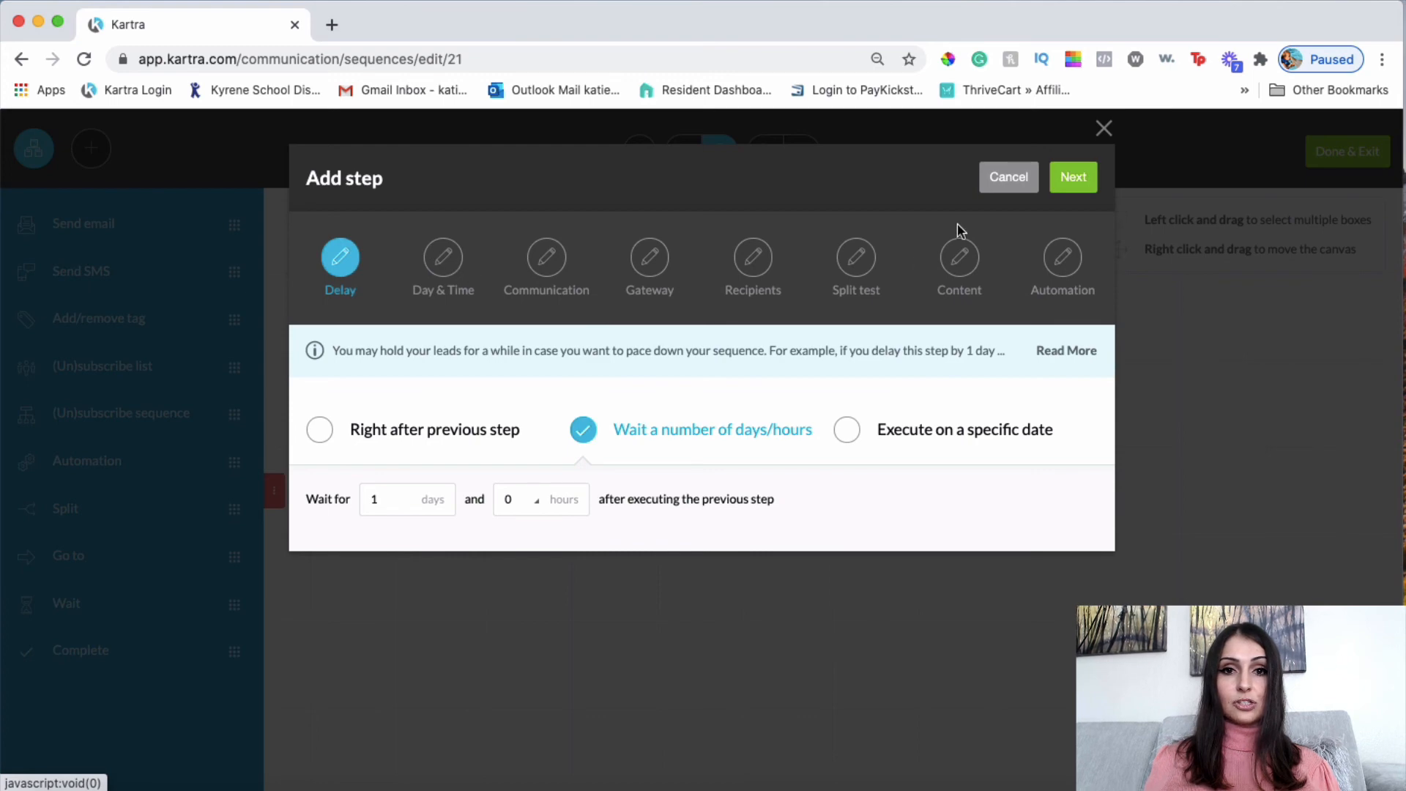
click(1103, 130)
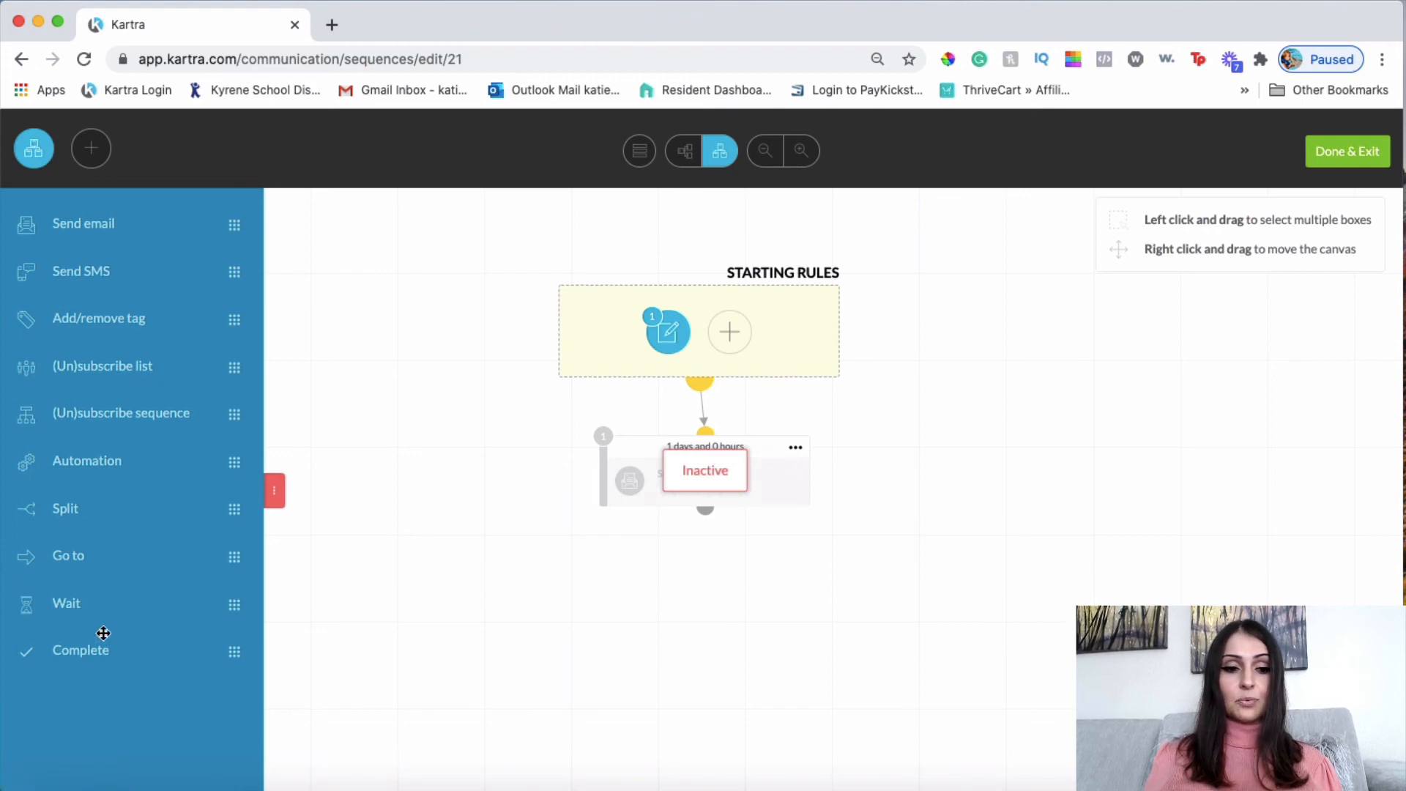
drag(59, 657, 655, 671)
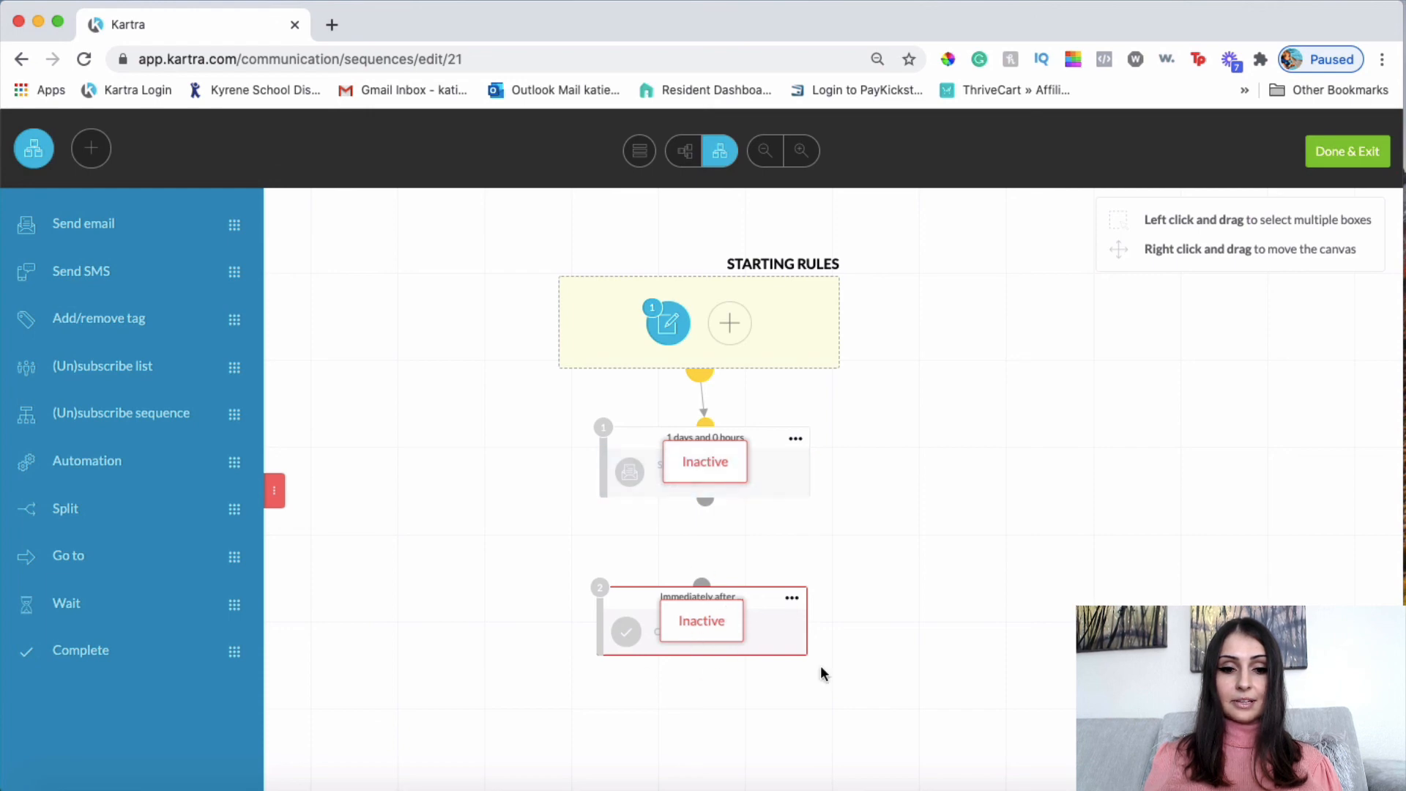
click(792, 598)
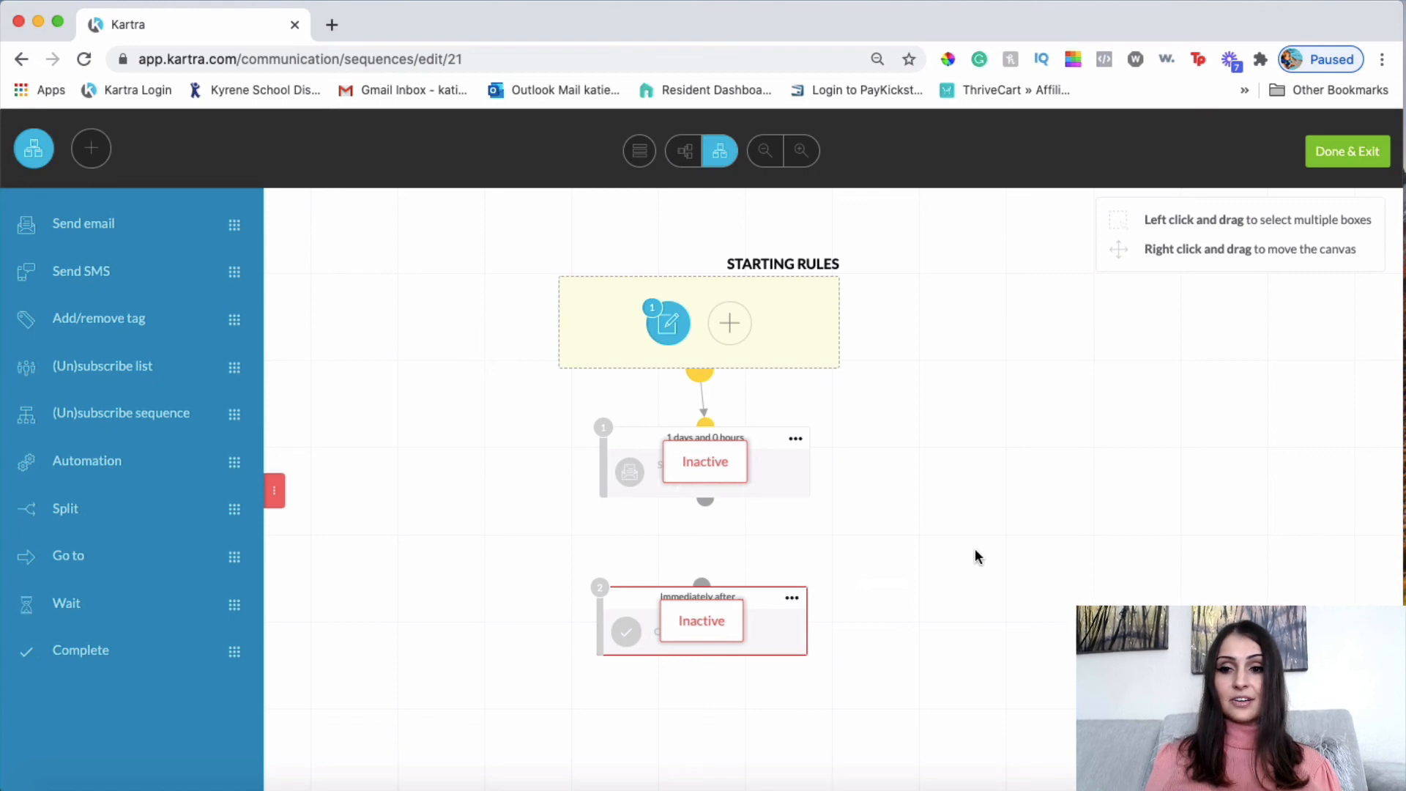
click(792, 598)
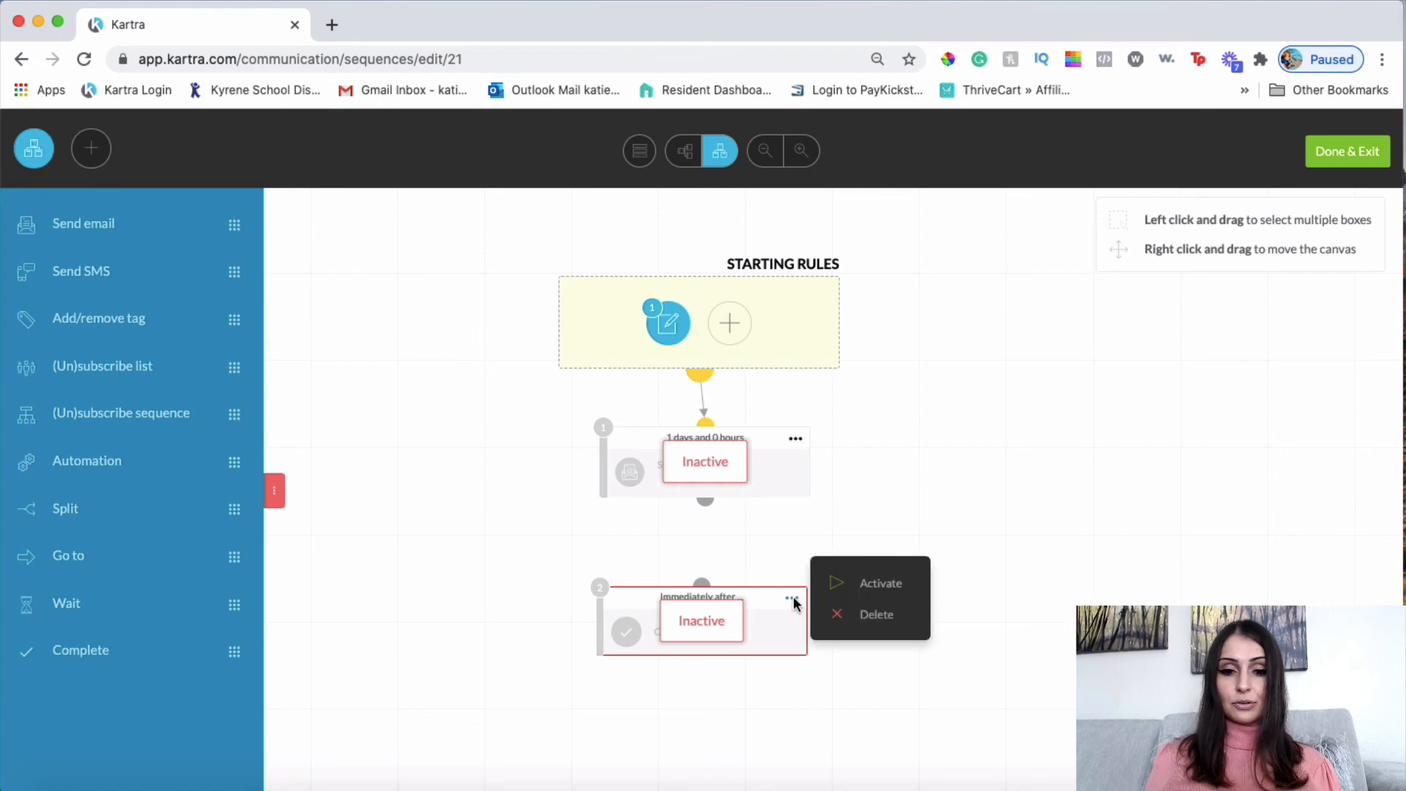
click(873, 615)
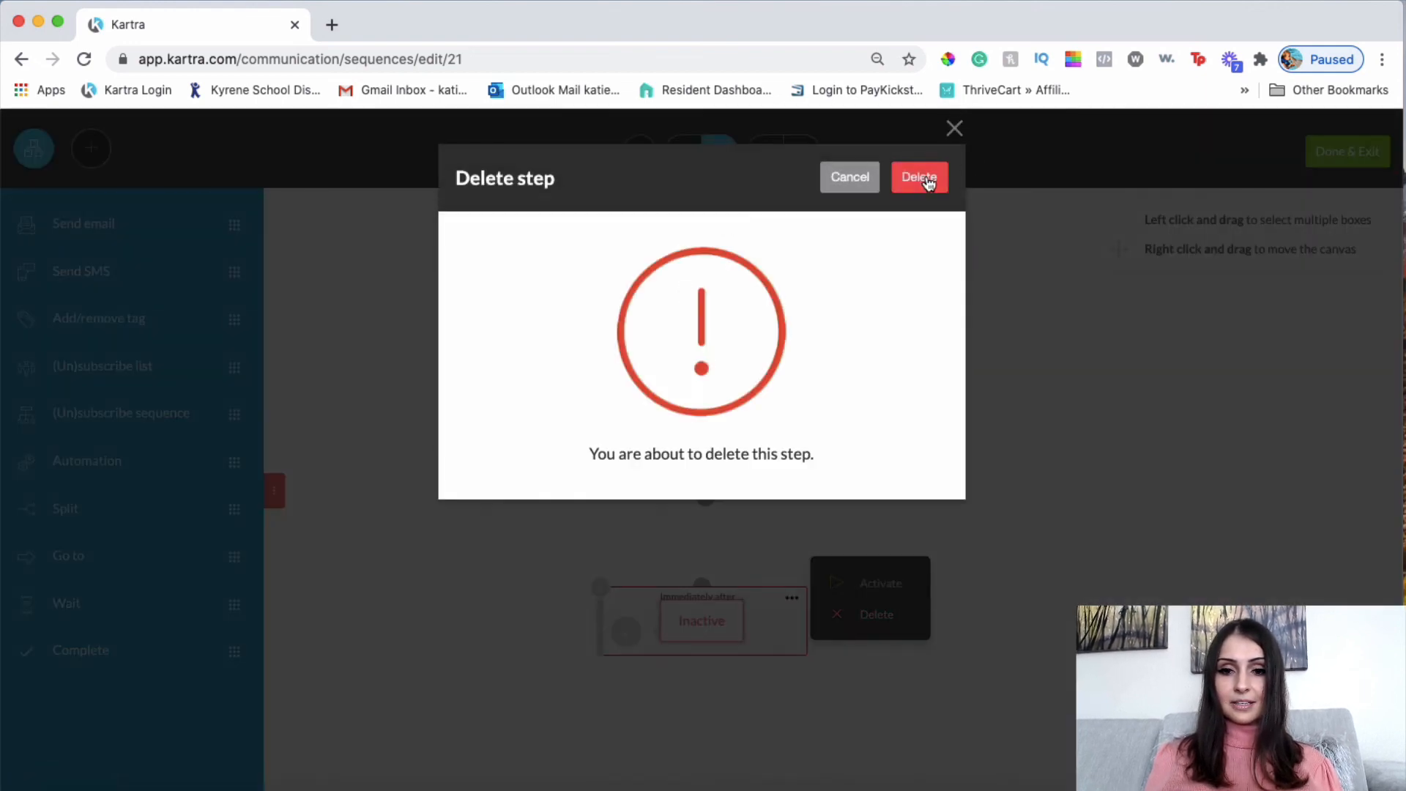
click(928, 177)
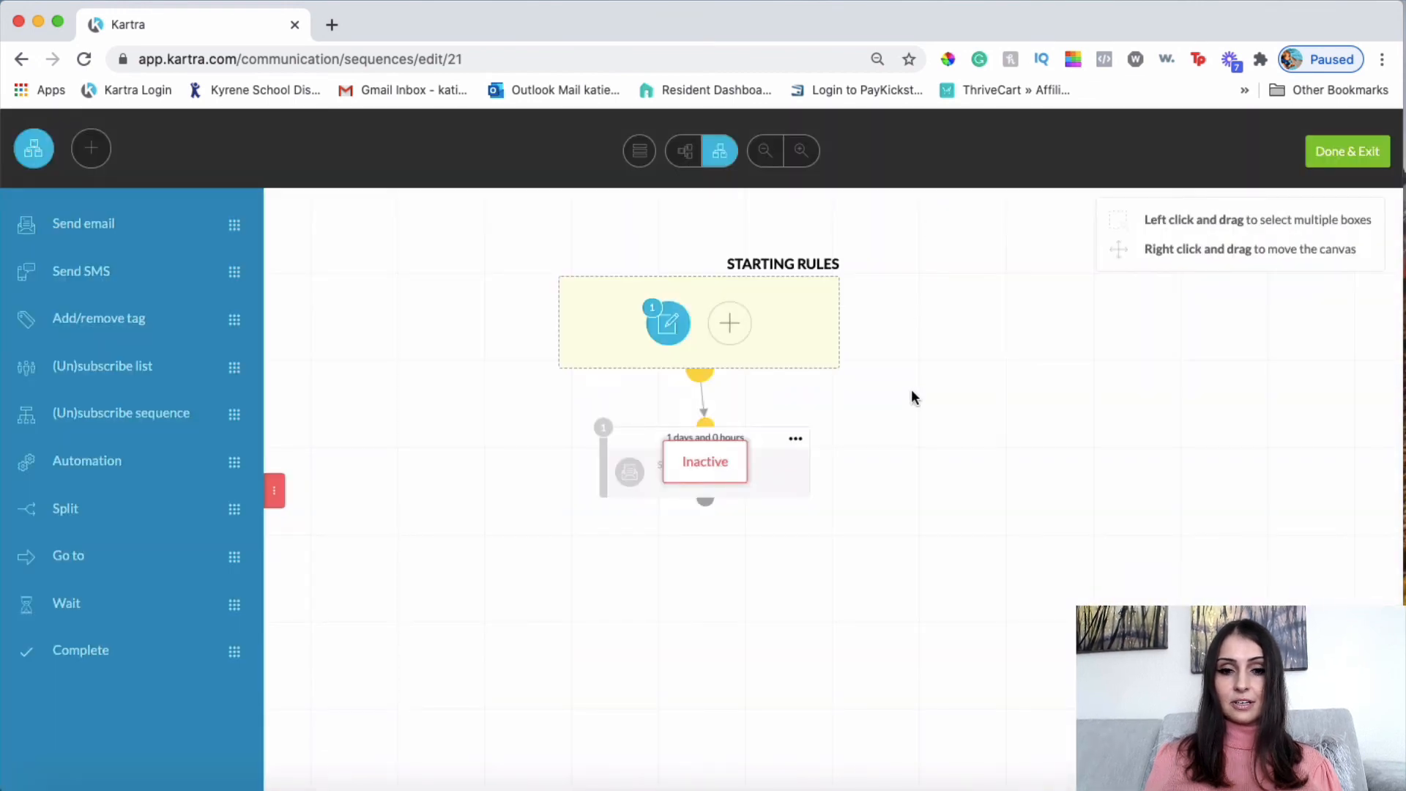
Choose Done & Exit, then delete 'Ebook Funnel follow up sequence' and confirm the deletion.
click(1353, 167)
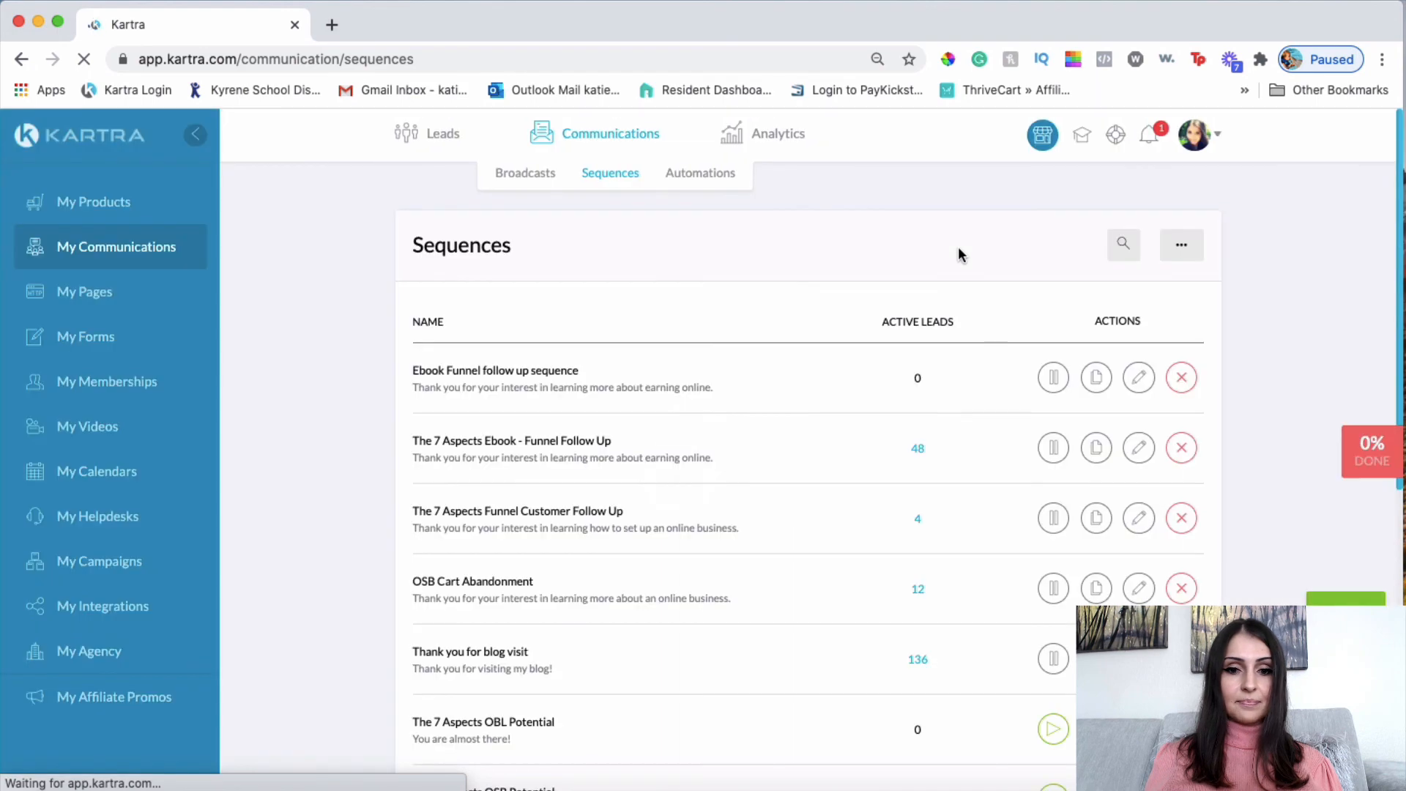
click(1183, 375)
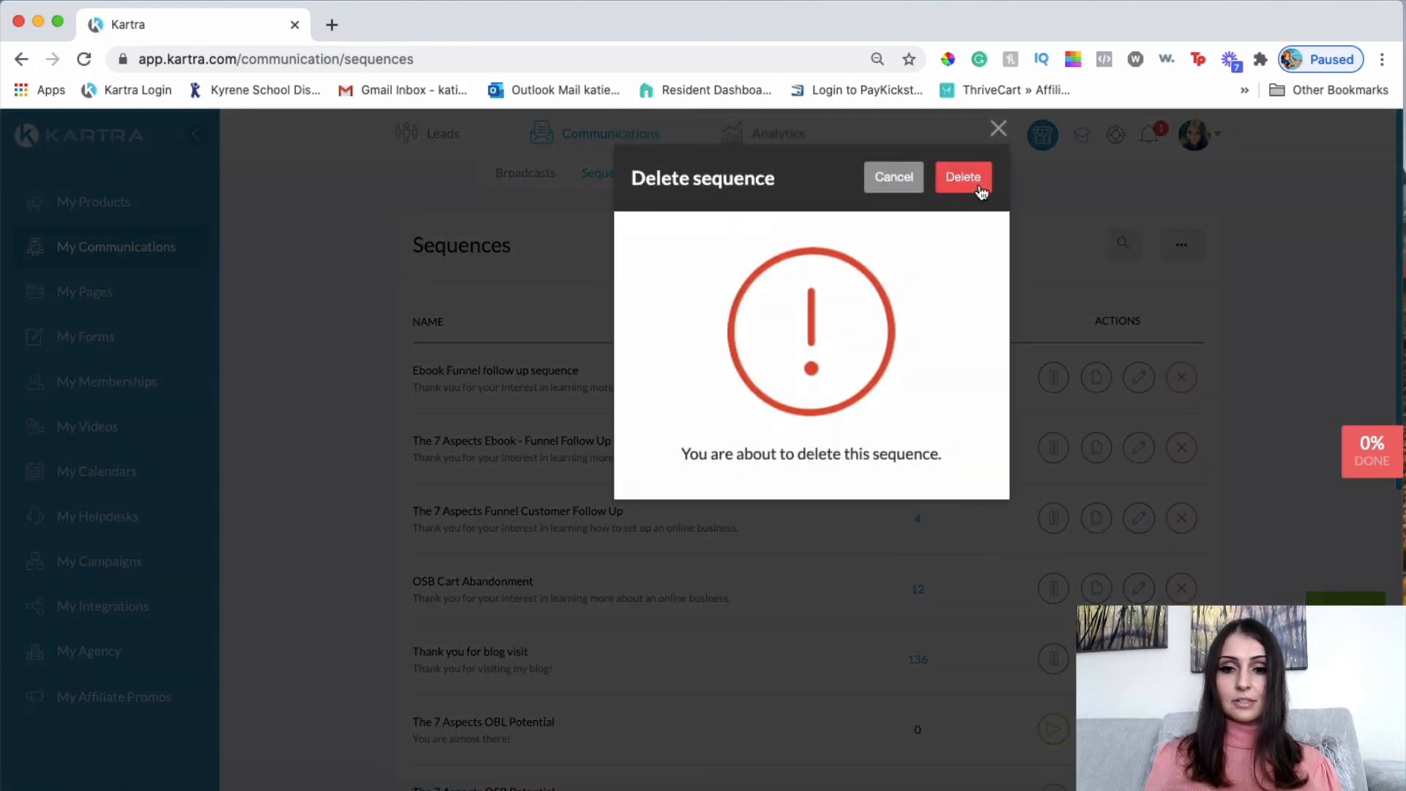
click(978, 184)
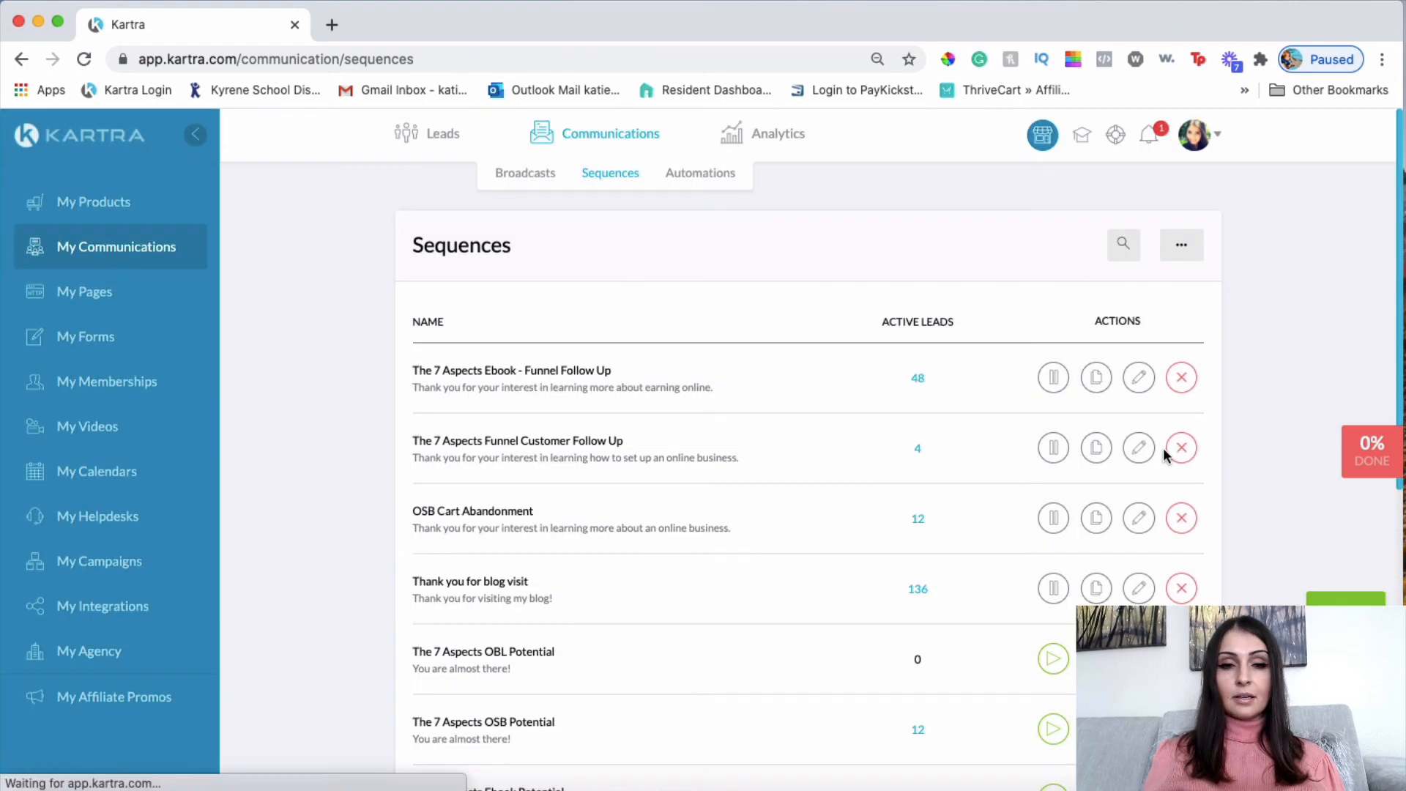